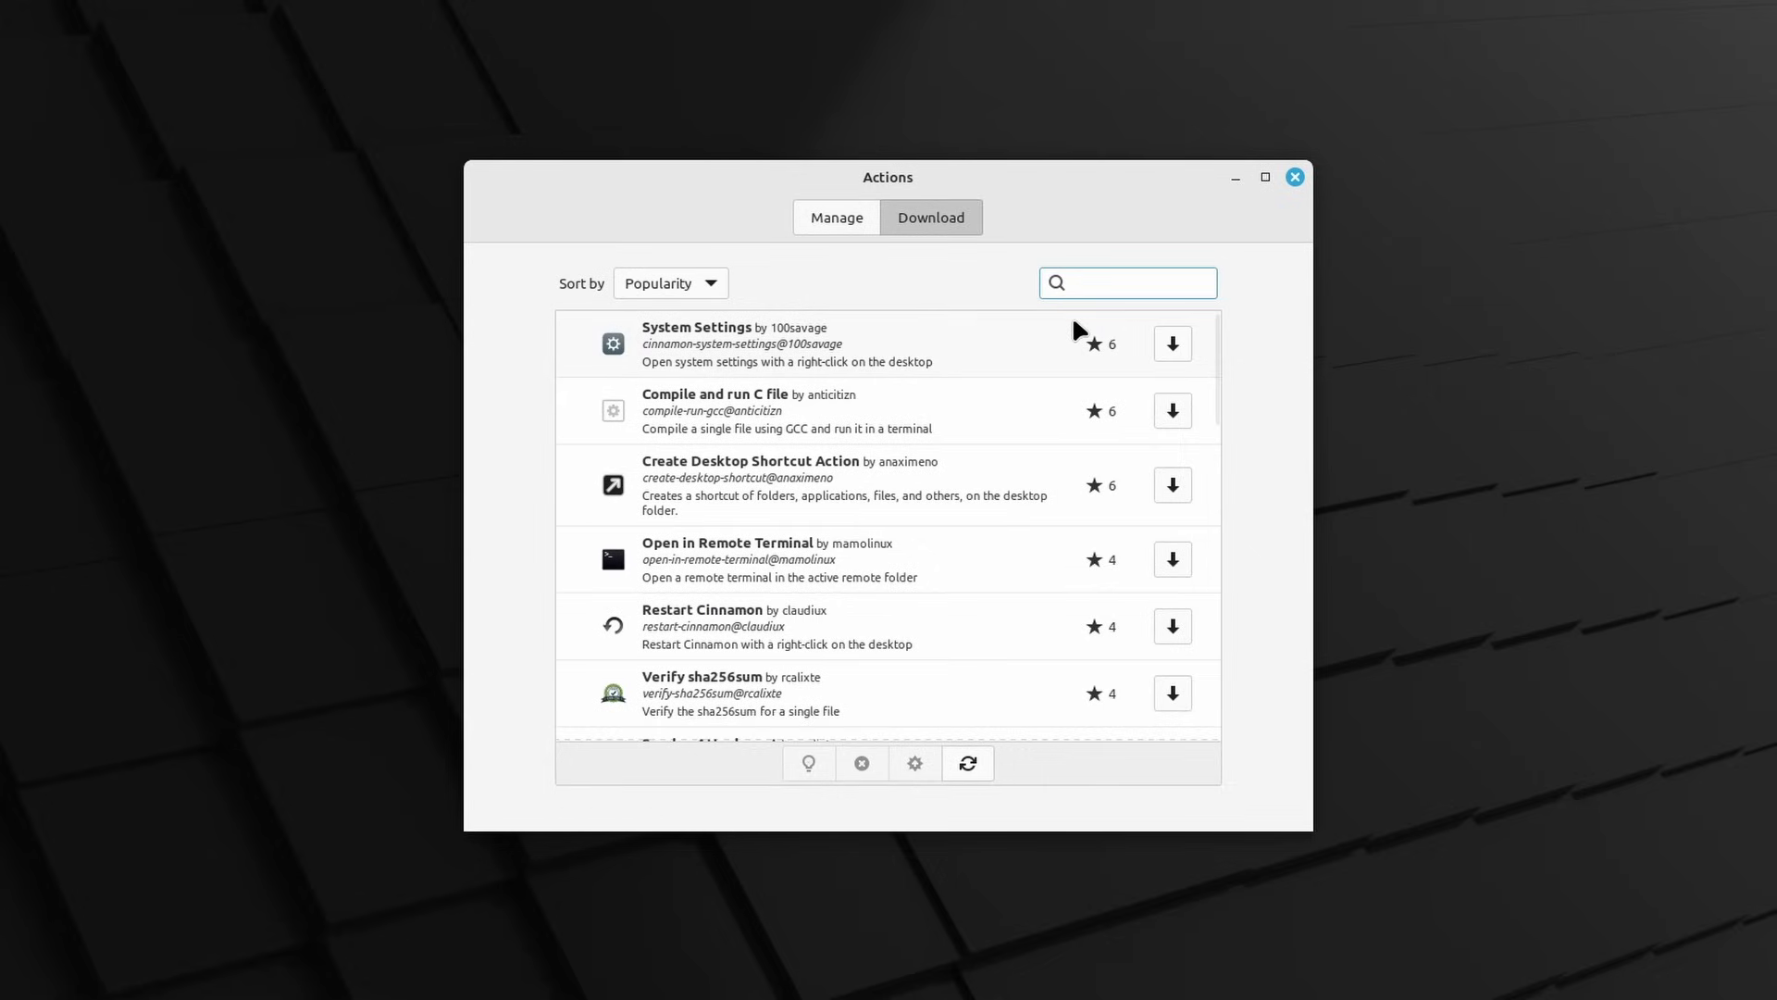
Open the Sort by dropdown for the downloadable actions in the Actions manager
{"action": "left_click", "coordinate": [702, 279]}
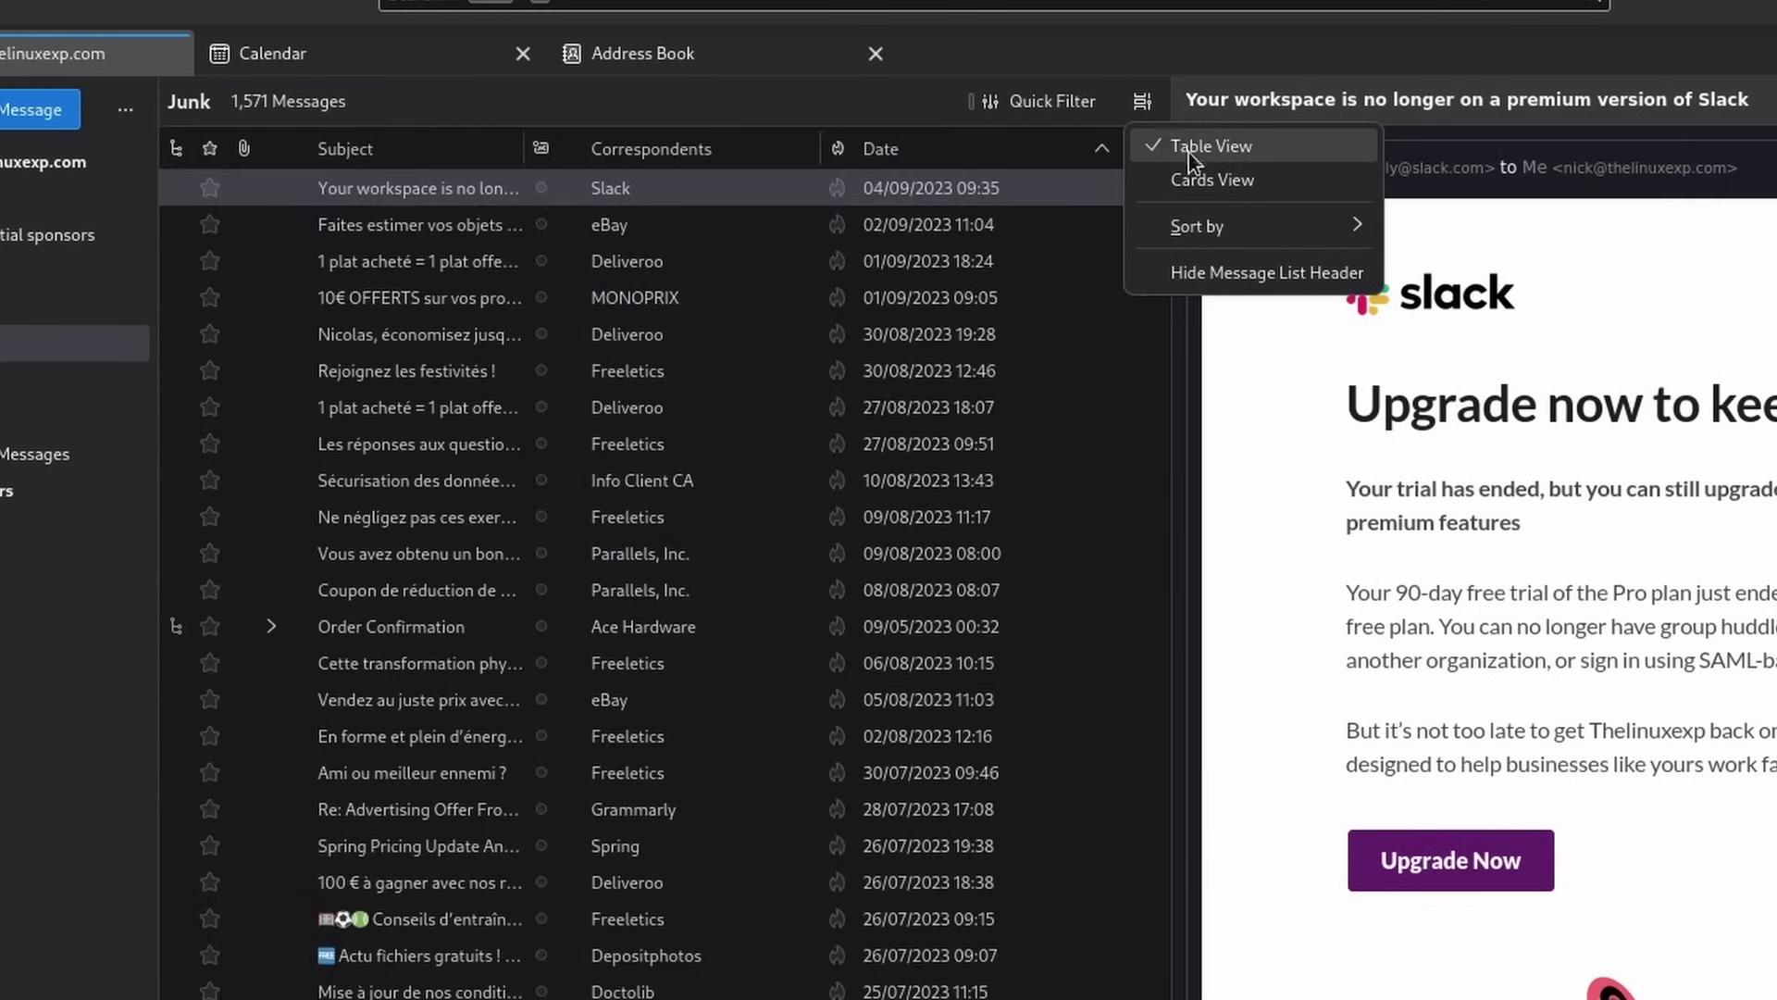
Show Thunderbird messages as Cards View, then switch the layout to Wide View and Vertical View
{"action": "left_click", "coordinate": [1204, 182]}
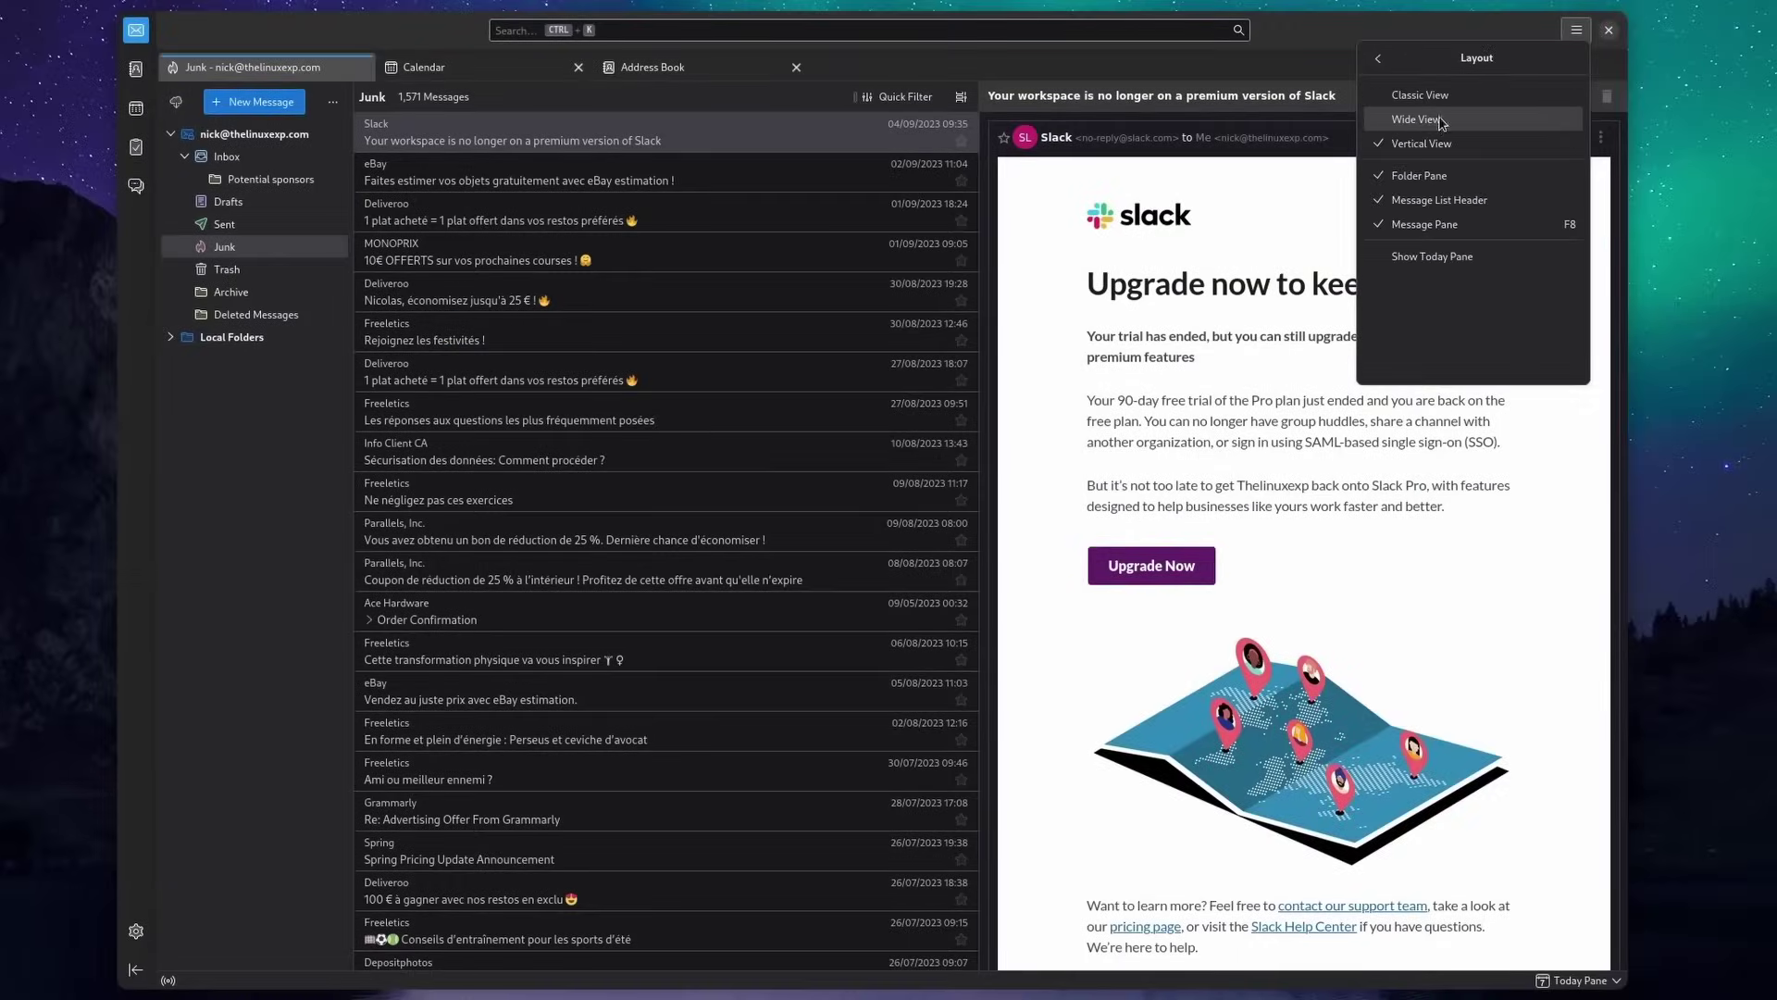
{"action": "left_click", "coordinate": [1416, 120]}
{"action": "left_click", "coordinate": [1576, 32]}
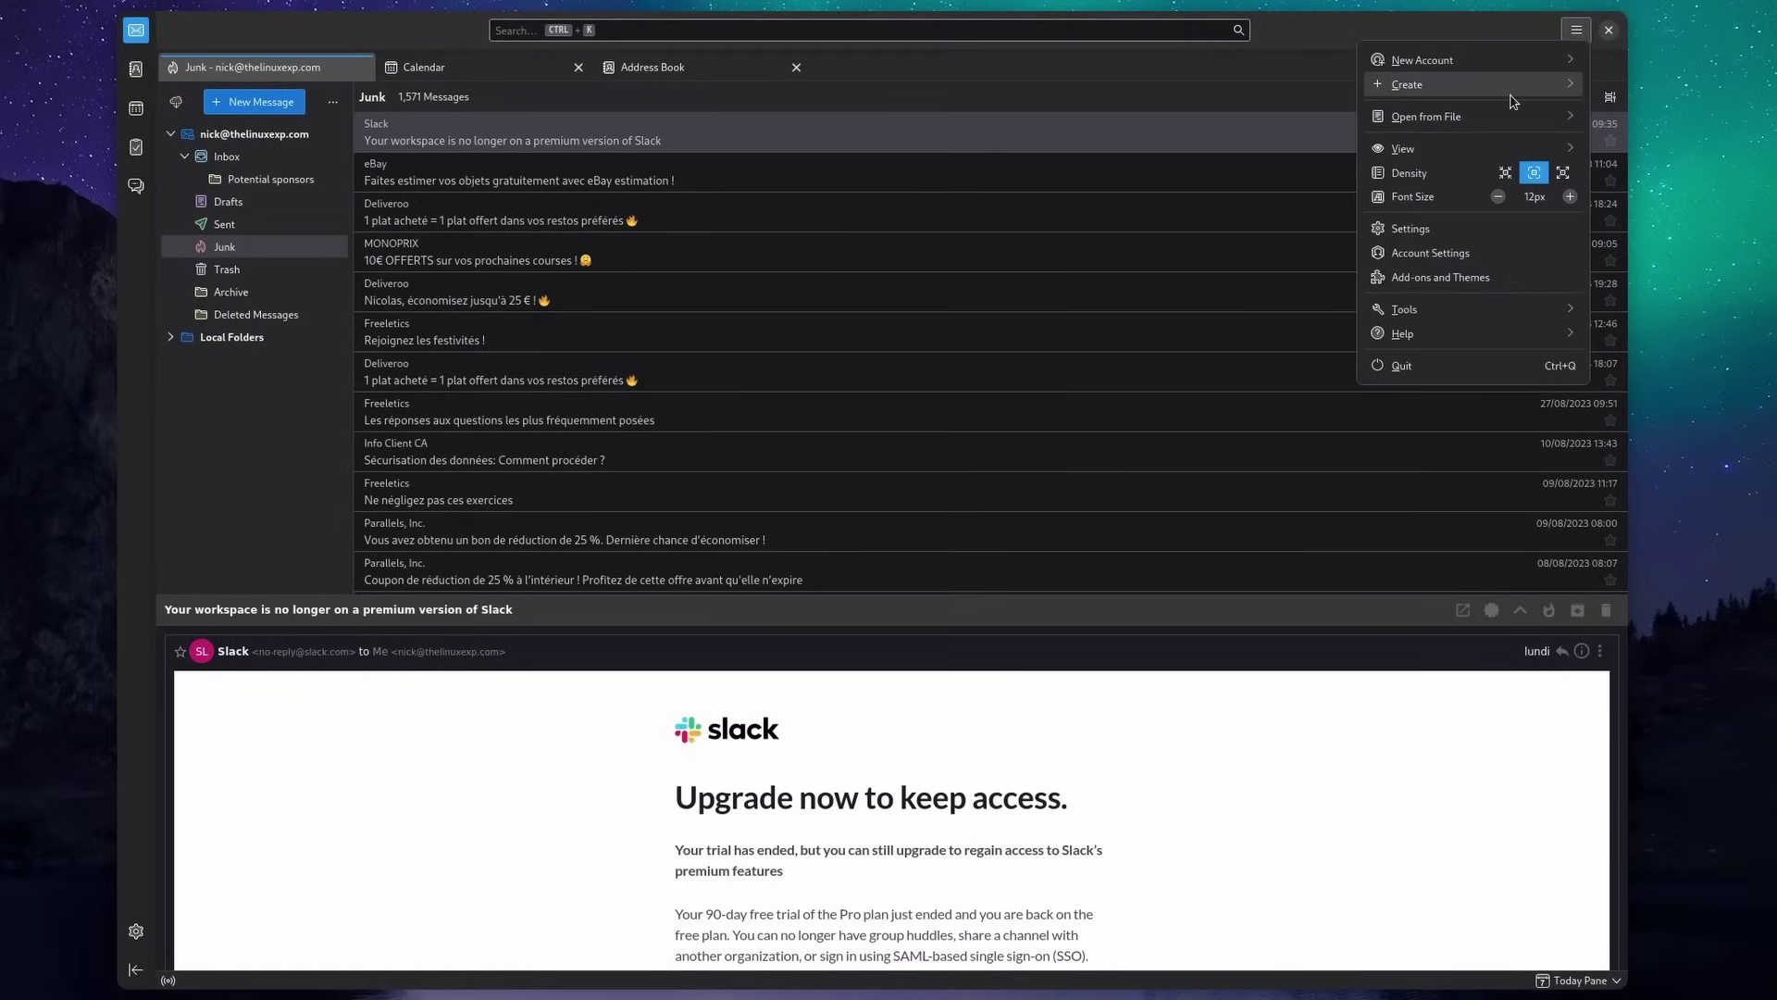
{"action": "left_click", "coordinate": [1461, 127]}
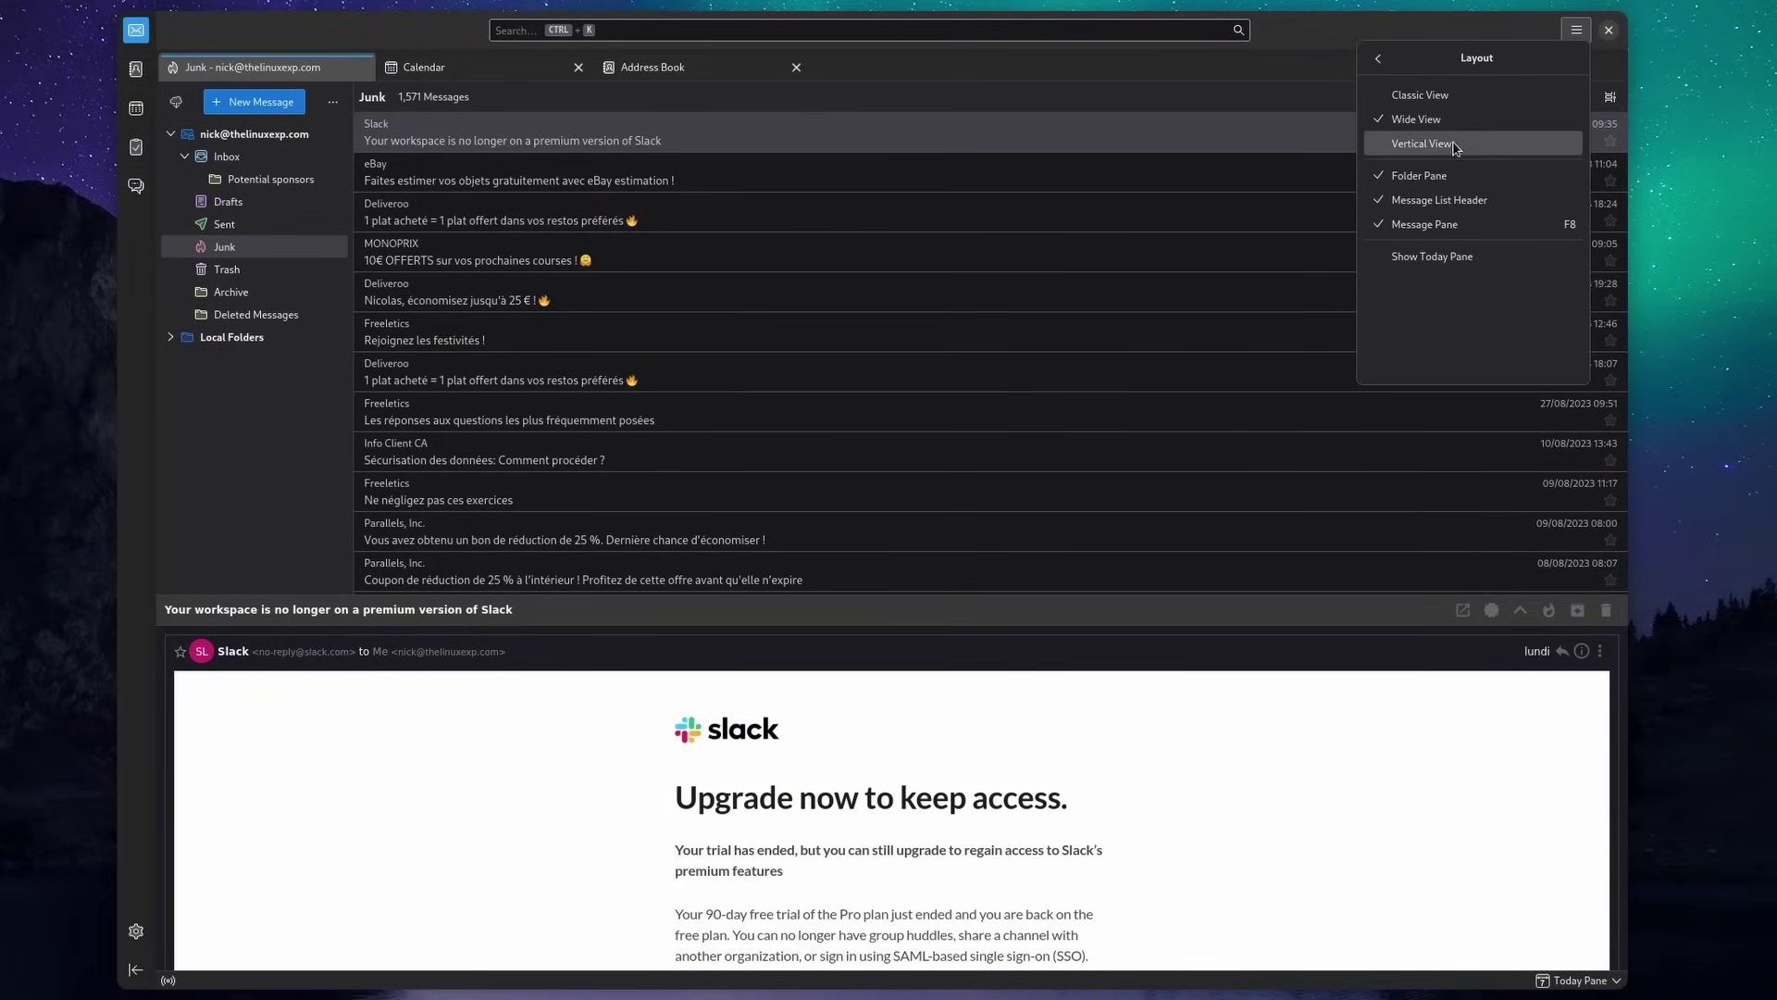
{"action": "left_click", "coordinate": [1455, 146]}
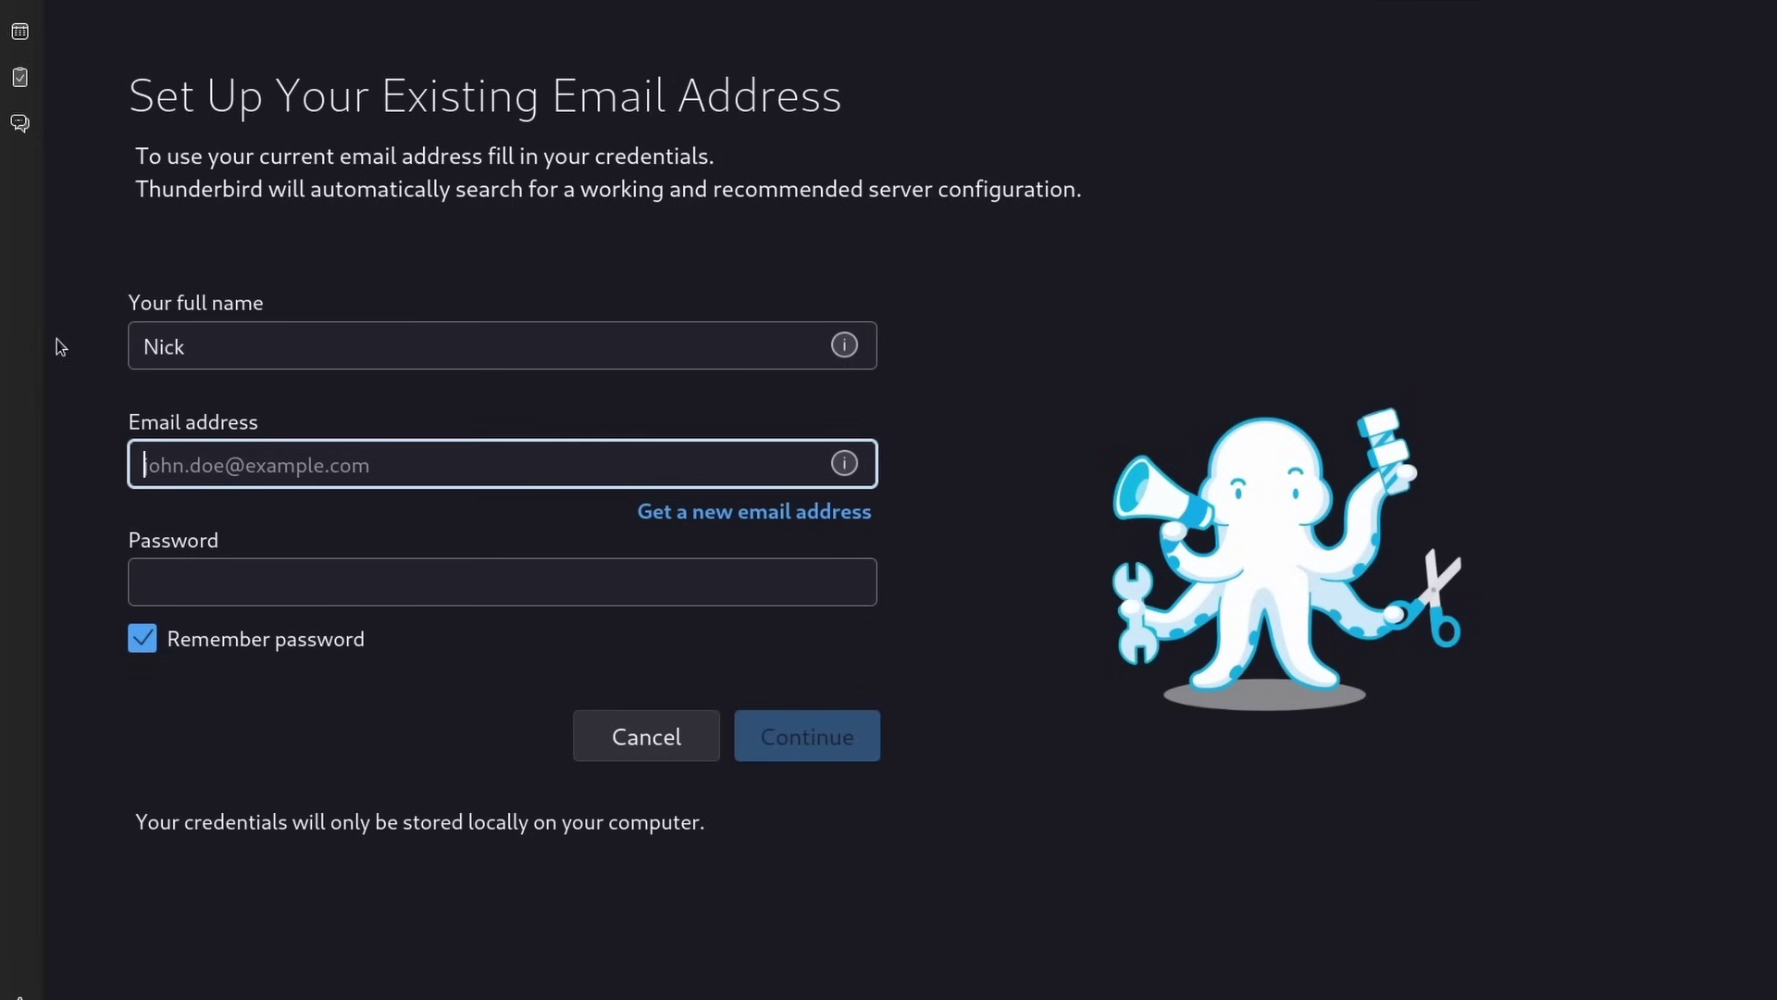
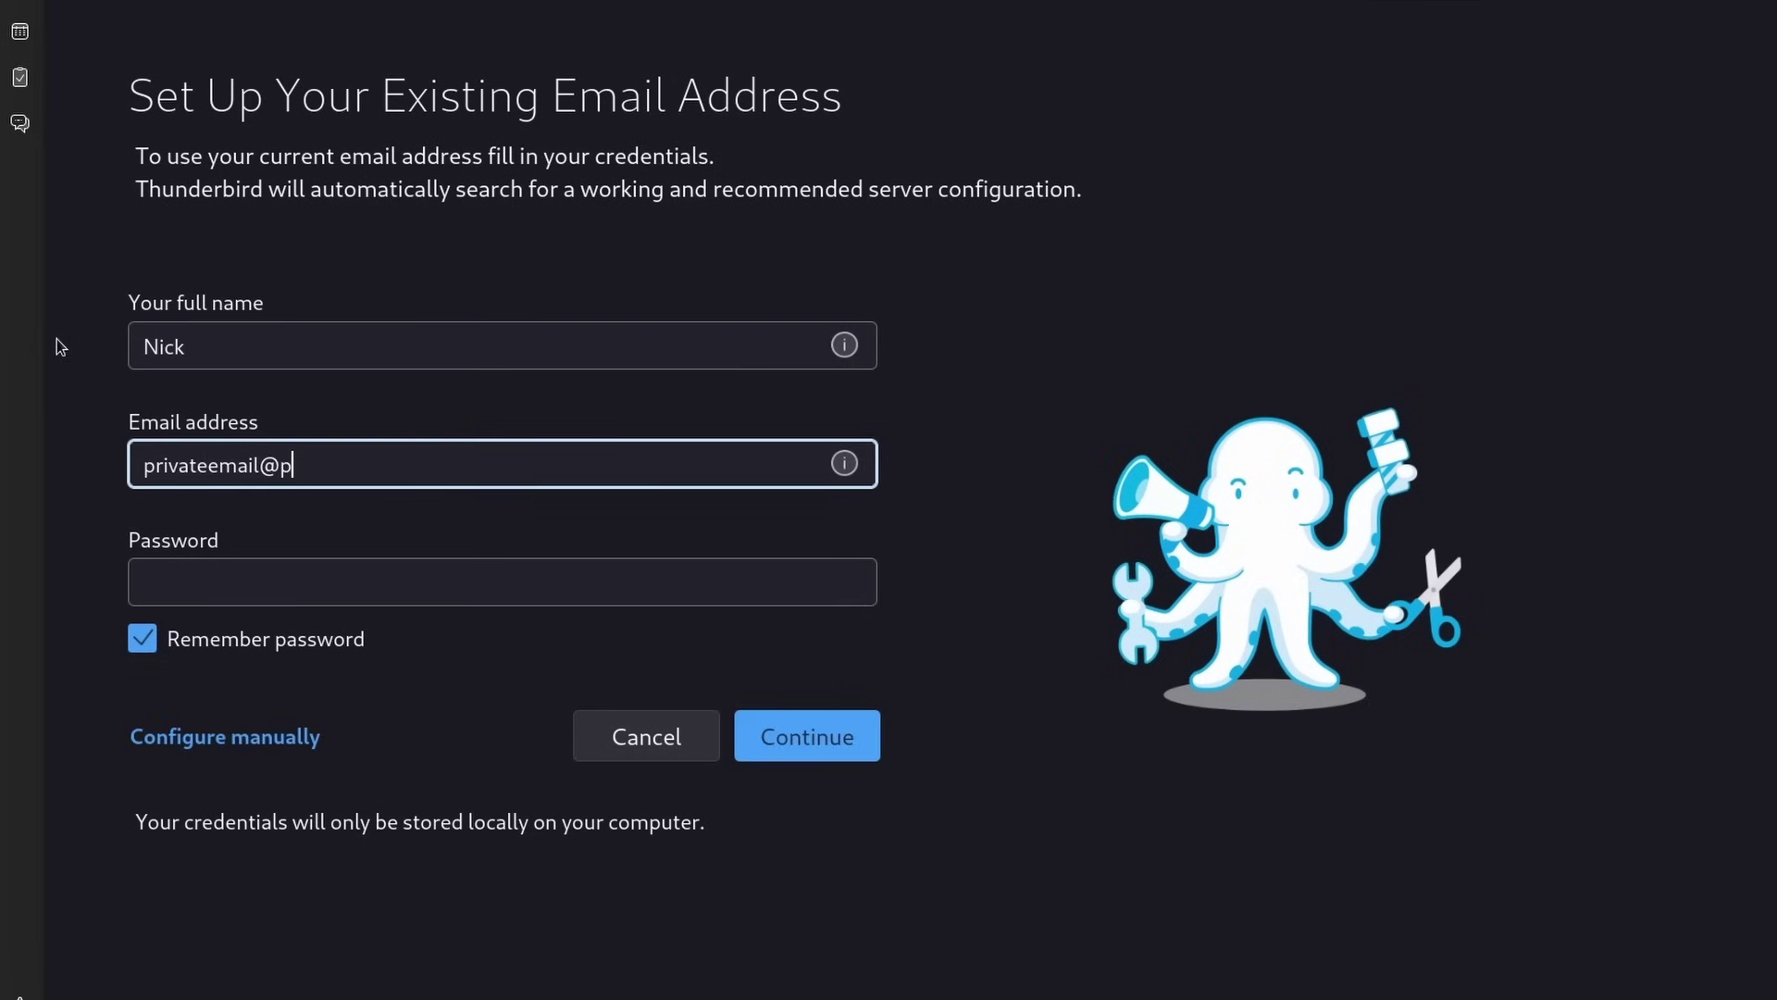
Enter the existing account's e-mail address and password, then view the Address Book toolbar
{"action": "key", "text": "Tab"}
{"action": "type", "text": "••"}
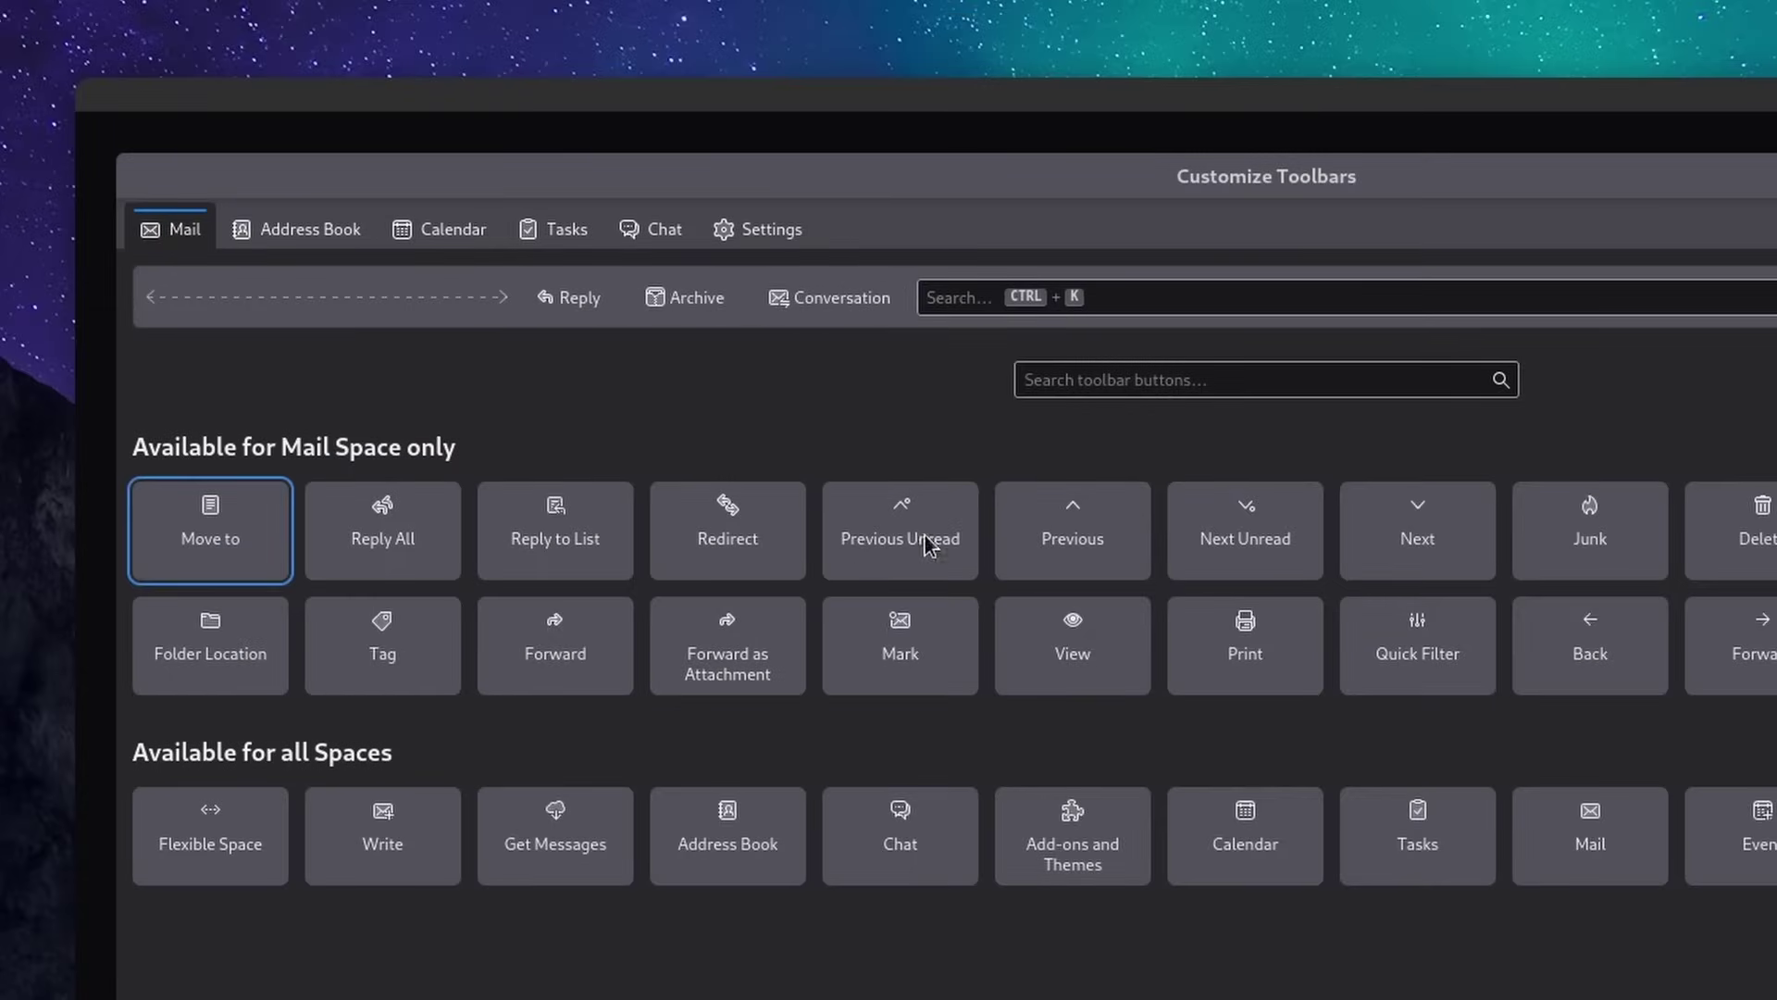
{"action": "left_click", "coordinate": [304, 231]}
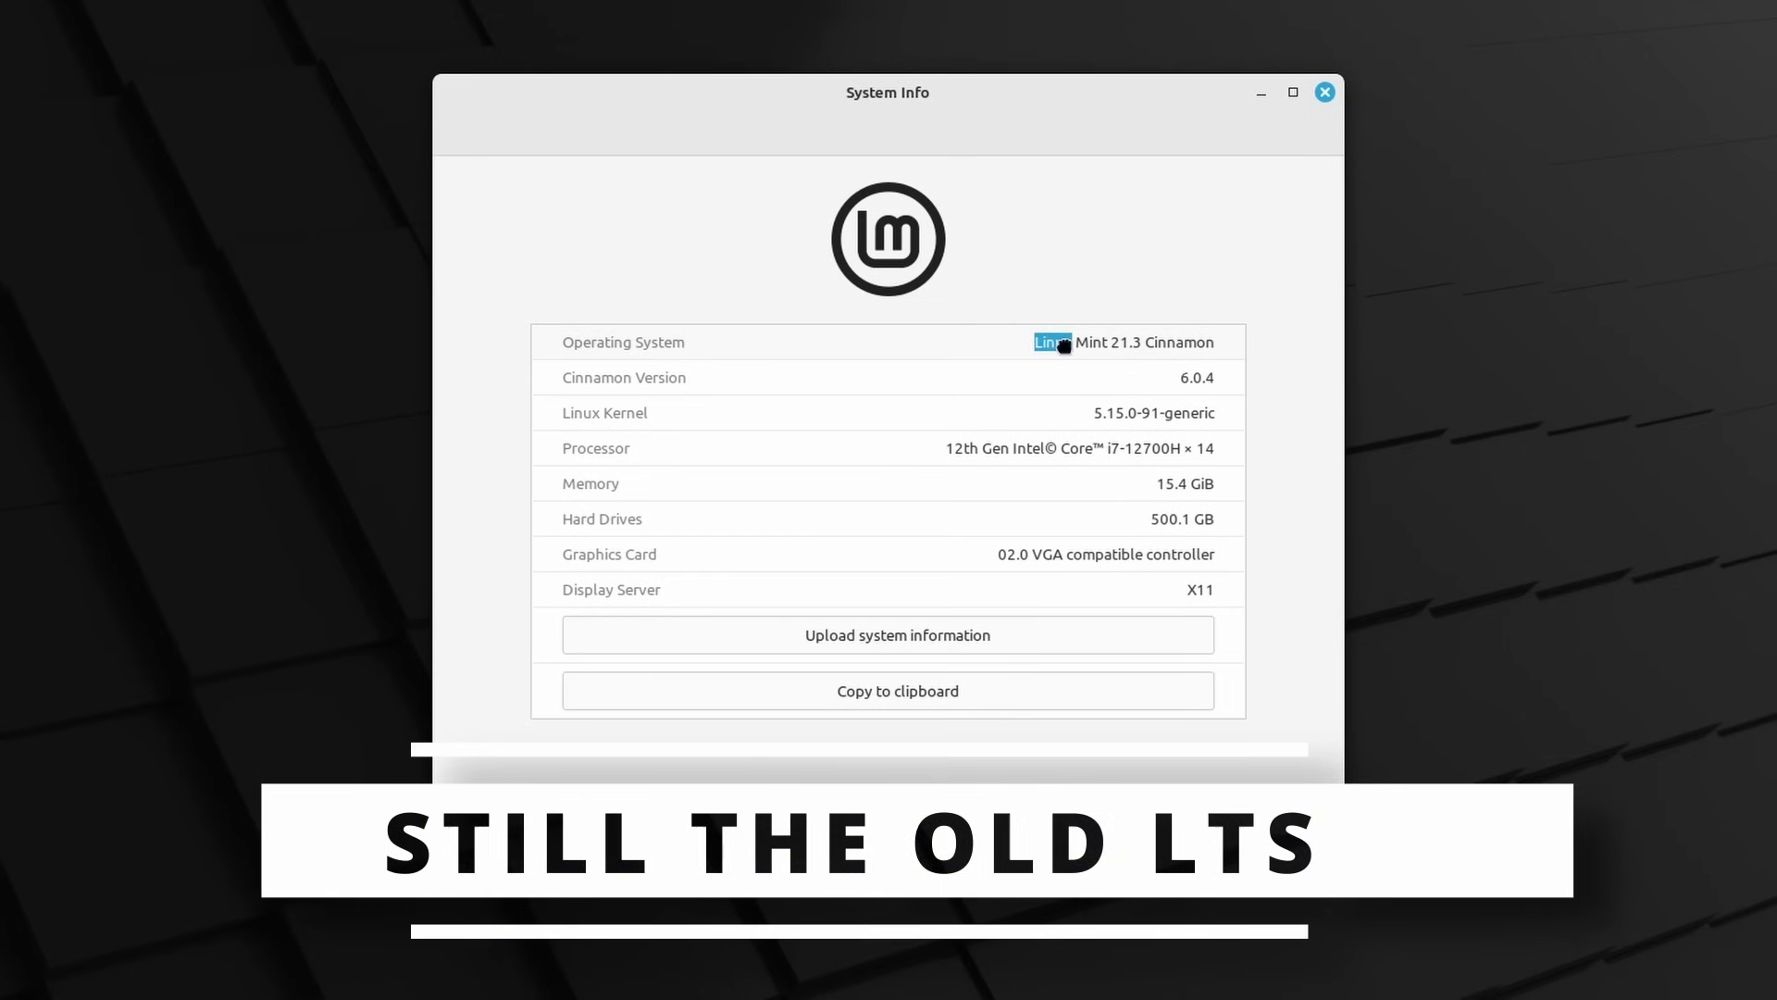
Review the Linux Mint 21.3 System Info, then open System Settings and scroll through its icons
{"action": "left_click", "coordinate": [1174, 341]}
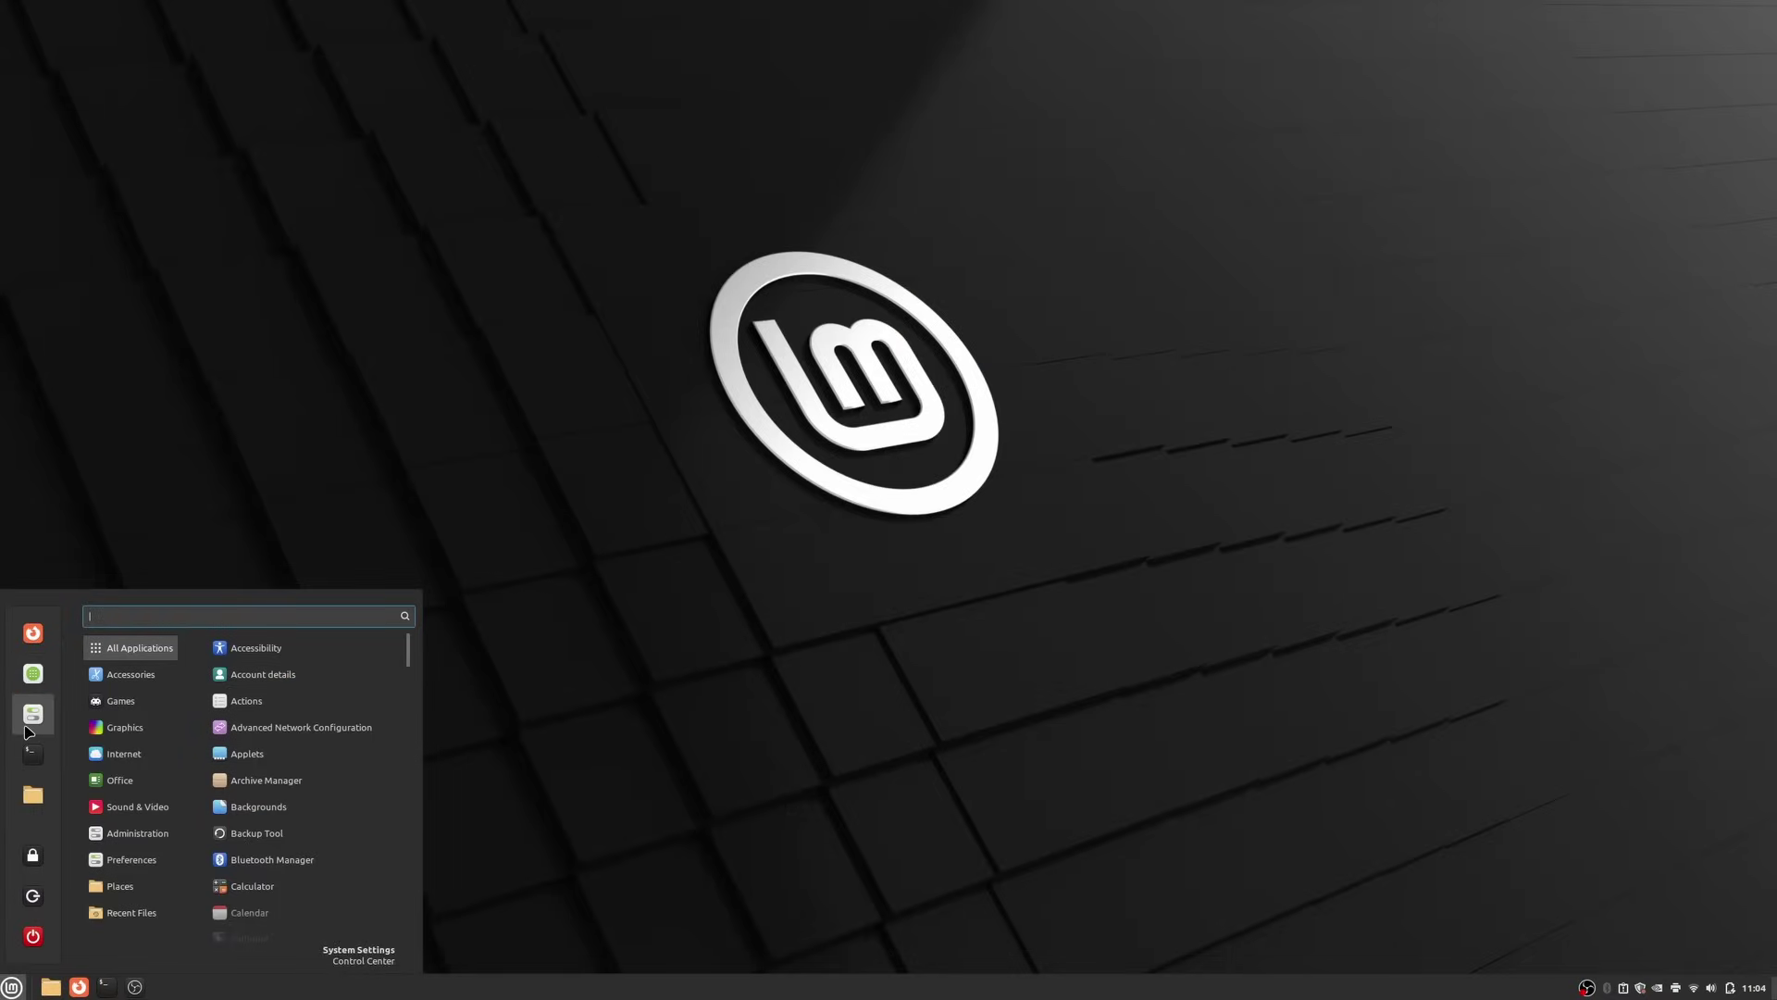
{"action": "left_click", "coordinate": [30, 722]}
{"action": "scroll", "coordinate": [959, 483], "scroll_direction": "down", "scroll_amount": 1}
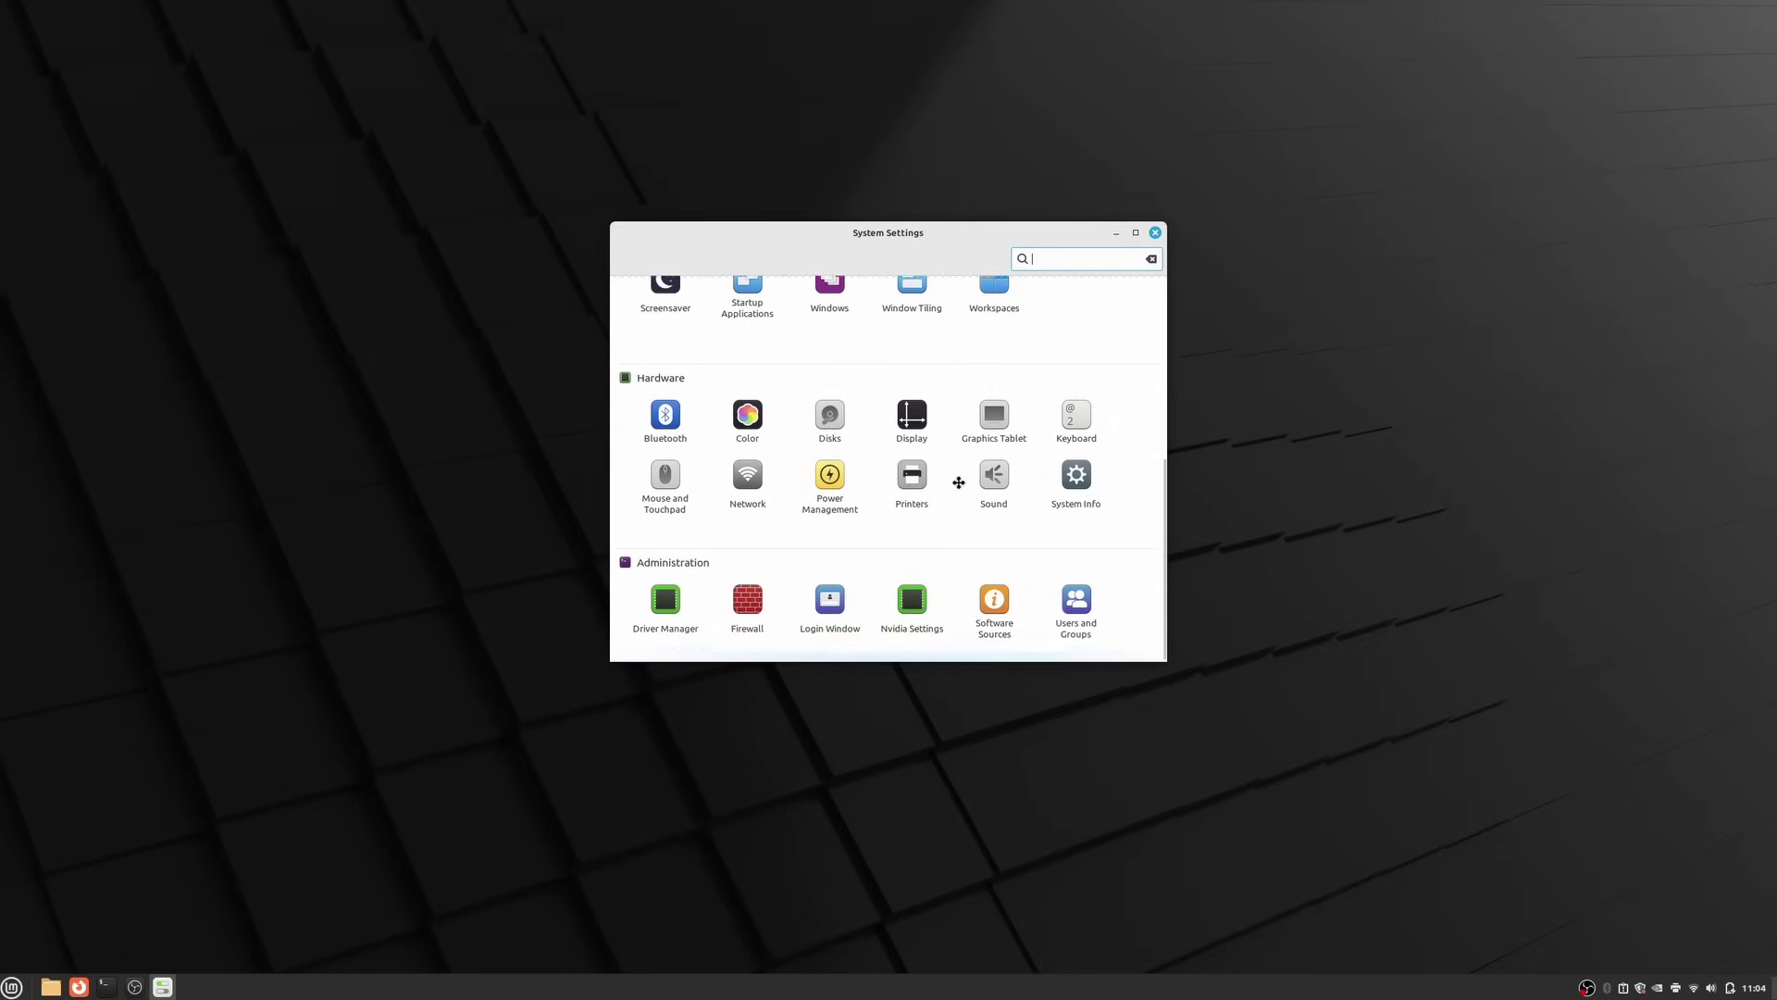
{"action": "scroll", "coordinate": [957, 488], "scroll_direction": "up", "scroll_amount": 5}
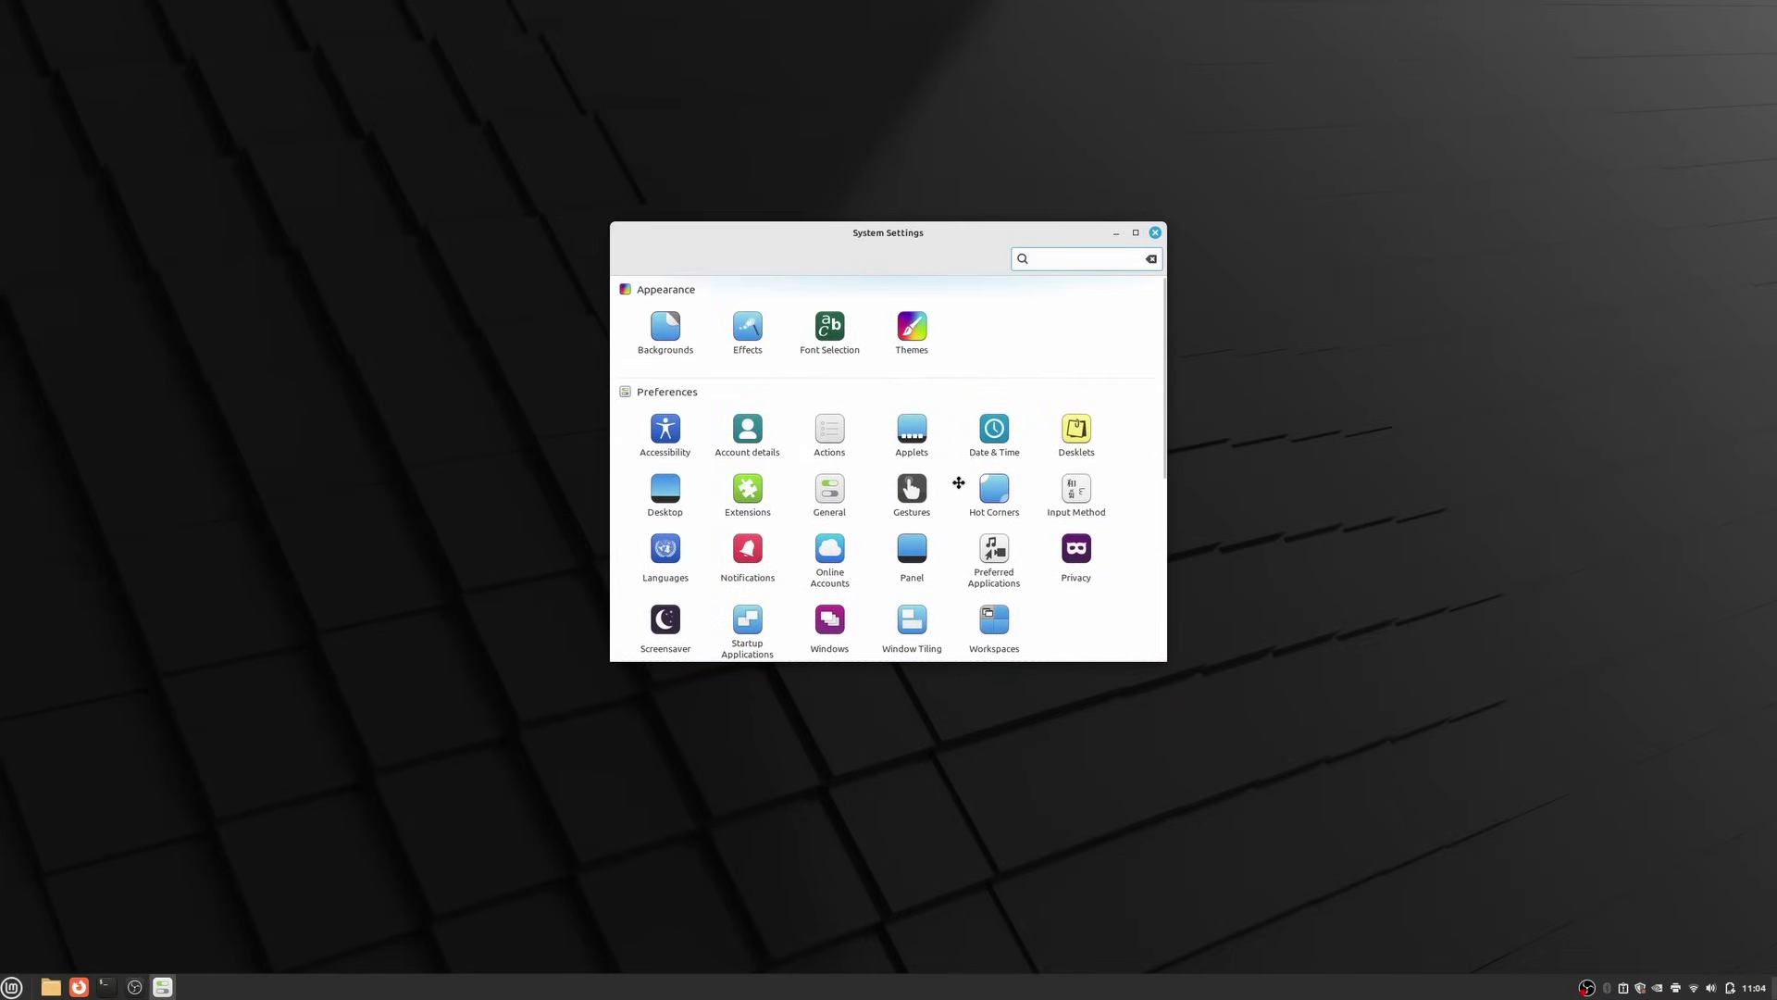
Scroll the linuxmint.com download page down to Xfce Edition and back up to MATE Edition
{"action": "scroll", "coordinate": [957, 480], "scroll_direction": "down", "scroll_amount": 5}
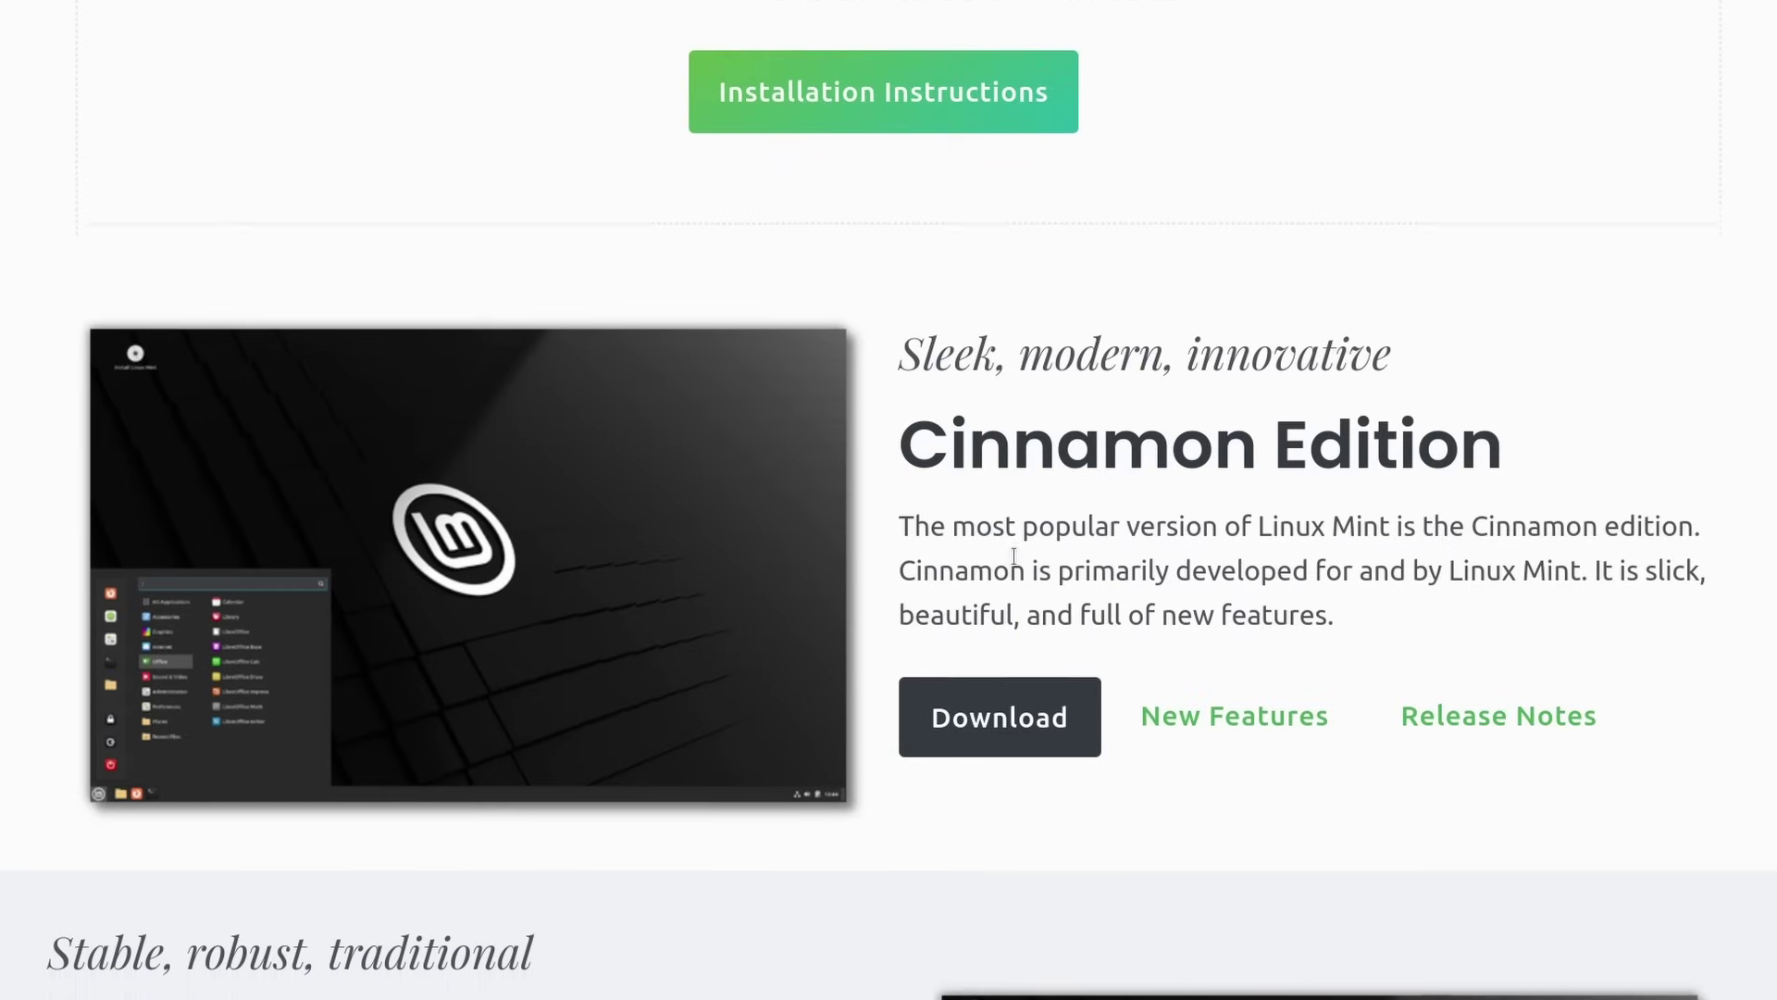
{"action": "scroll", "coordinate": [802, 568], "scroll_direction": "down", "scroll_amount": 5}
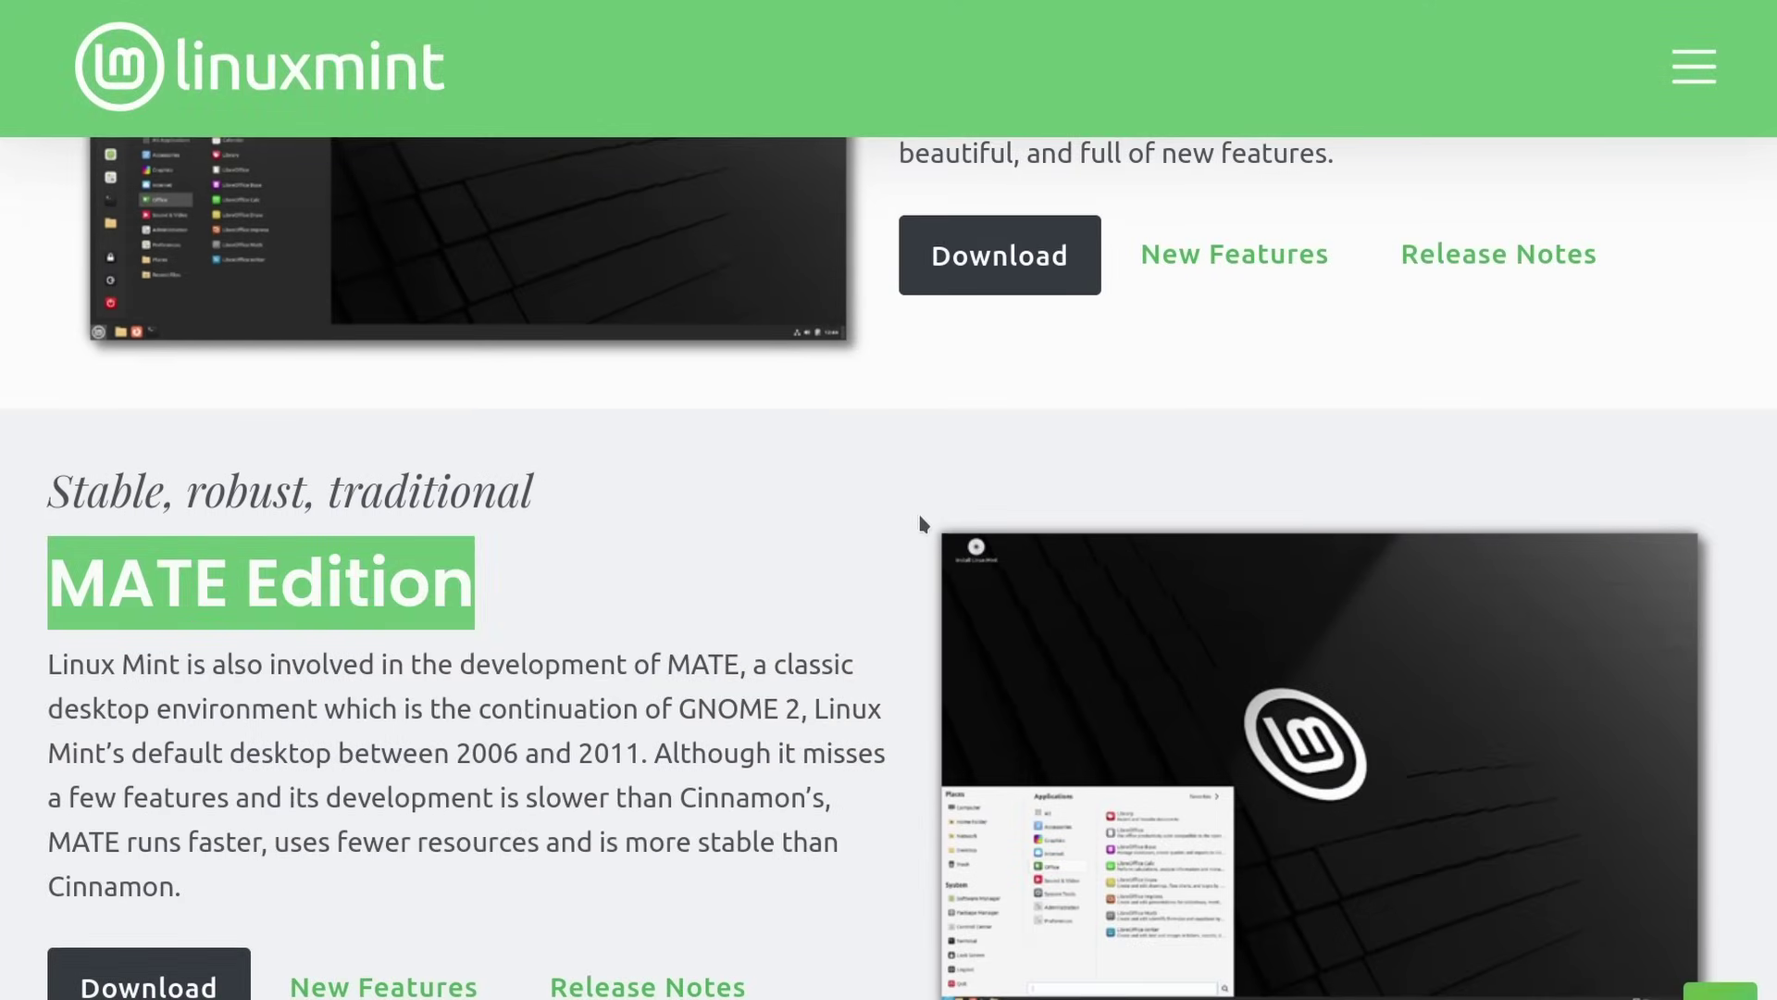
{"action": "scroll", "coordinate": [923, 519], "scroll_direction": "down", "scroll_amount": 8}
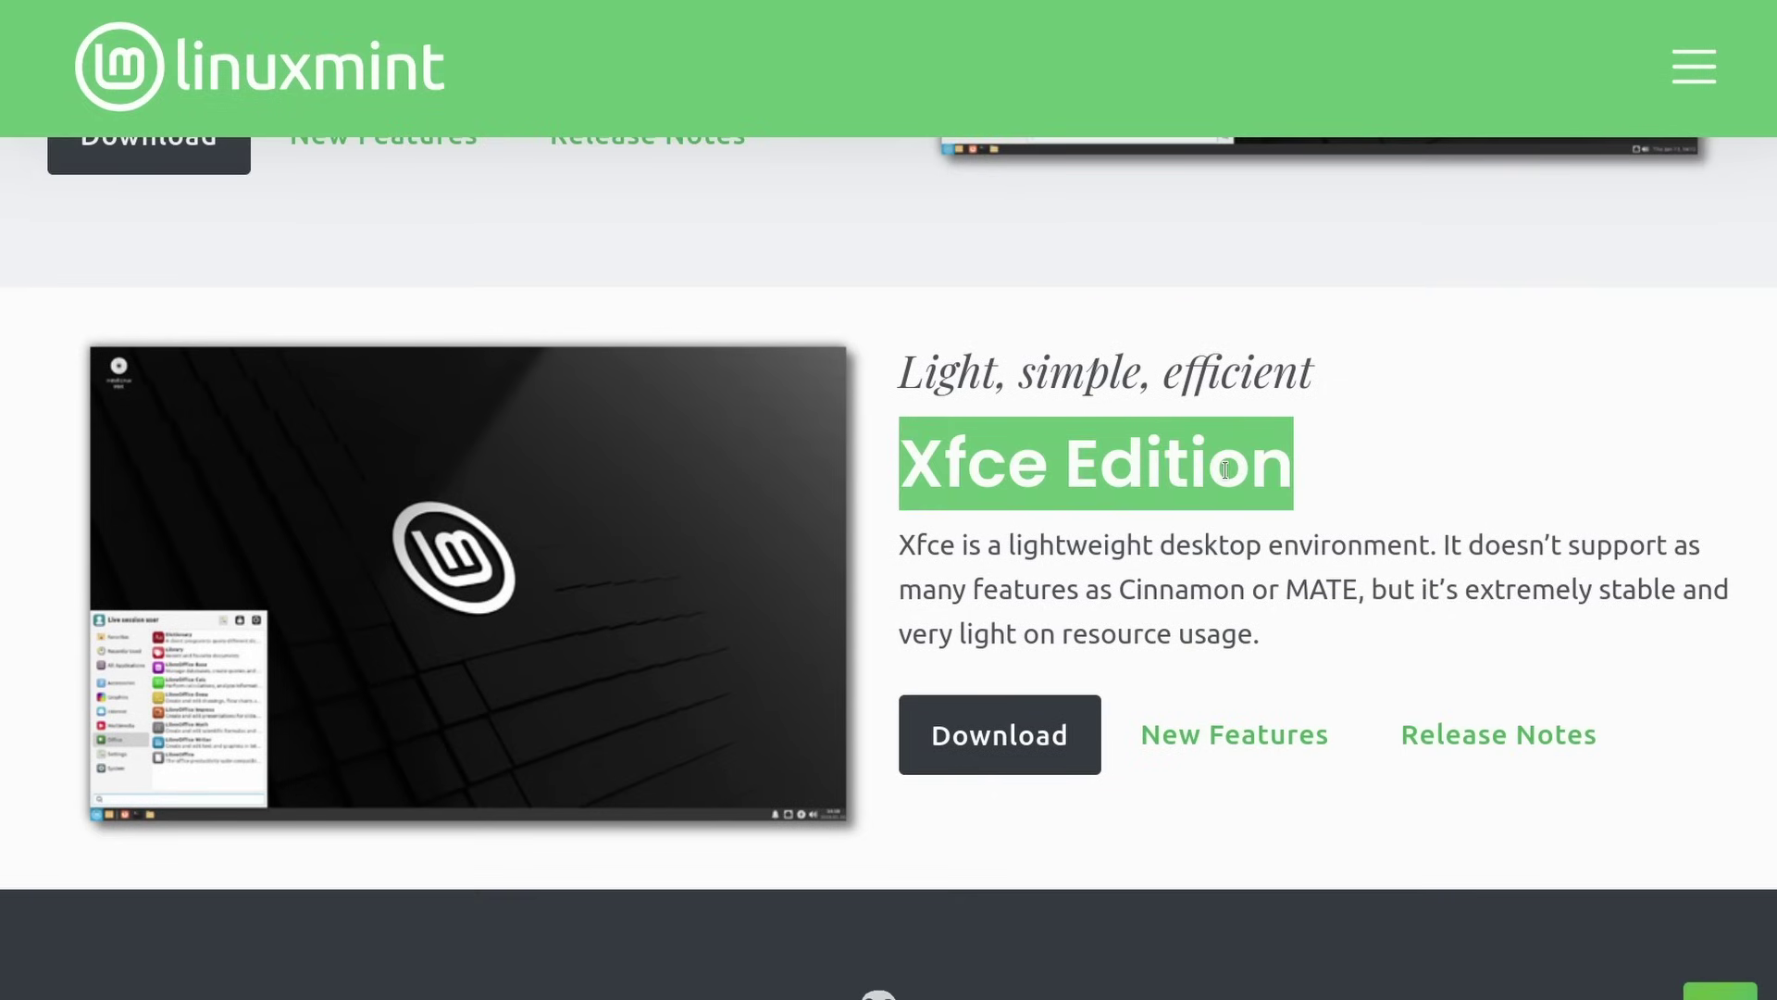
{"action": "left_click", "coordinate": [1390, 642]}
{"action": "scroll", "coordinate": [1357, 643], "scroll_direction": "up", "scroll_amount": 10}
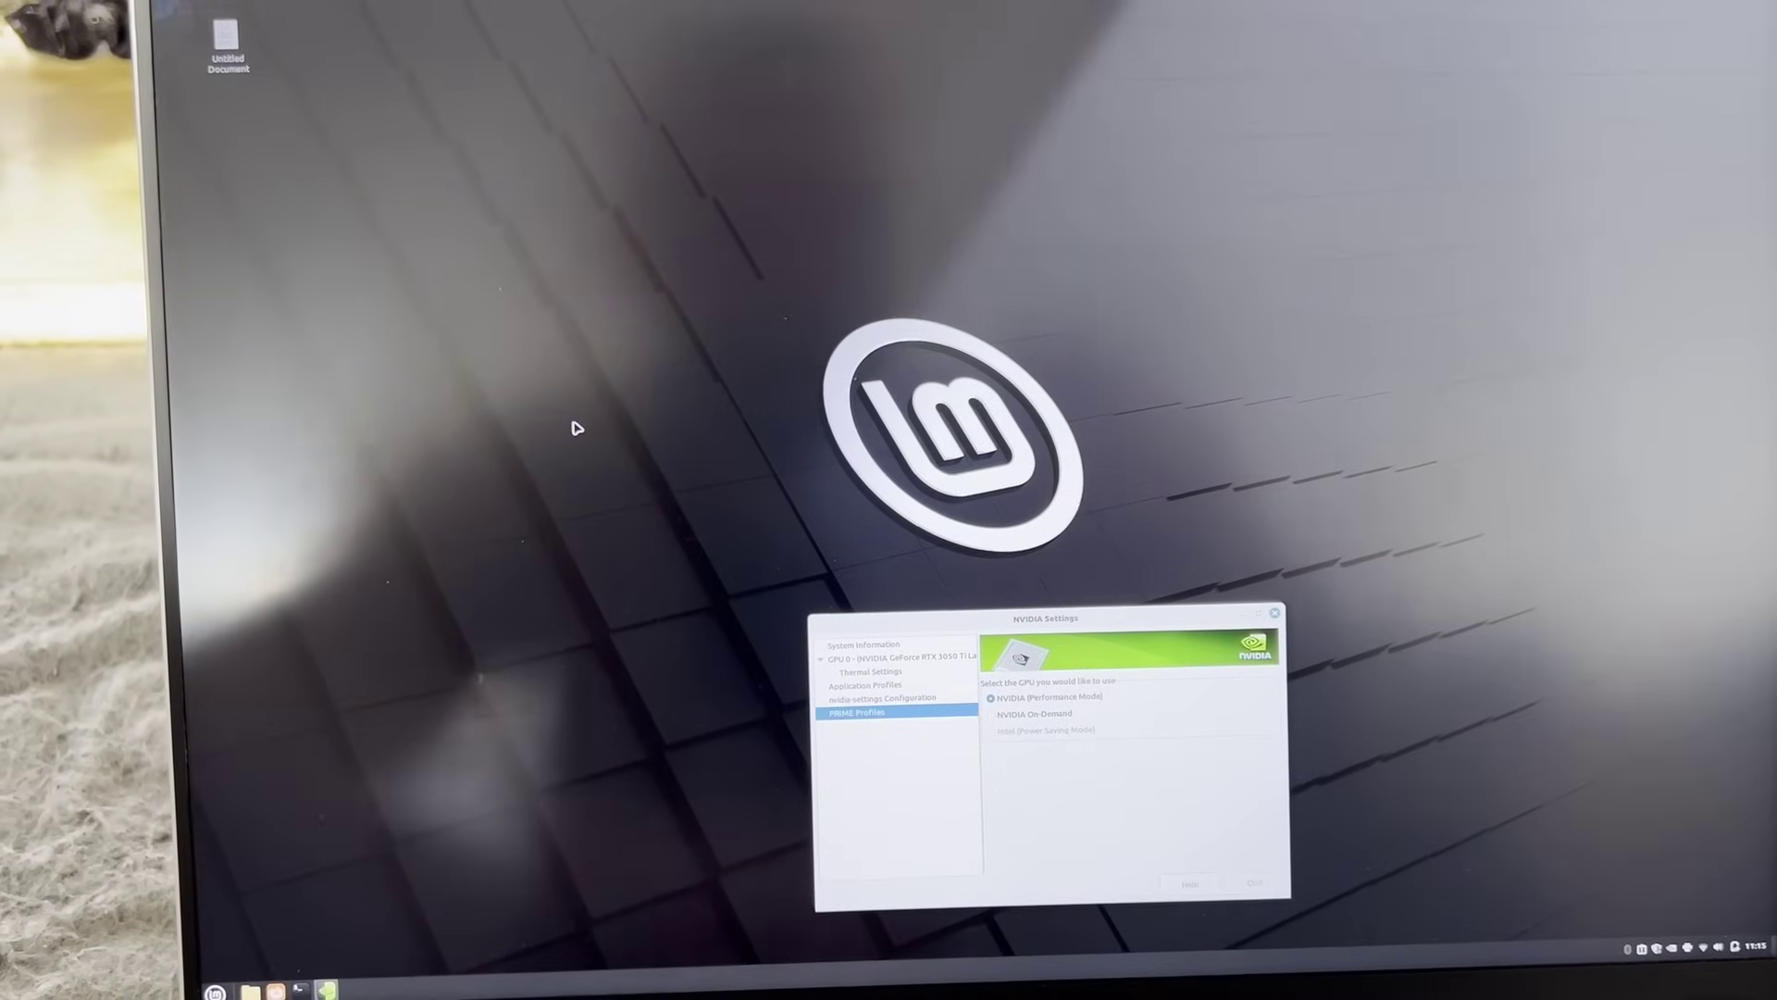
Drag NVIDIA Settings aside, pick the rightmost canticle card in Mechanicus, and move the Welcome window
{"action": "left_click_drag", "start_coordinate": [1041, 629], "coordinate": [911, 380]}
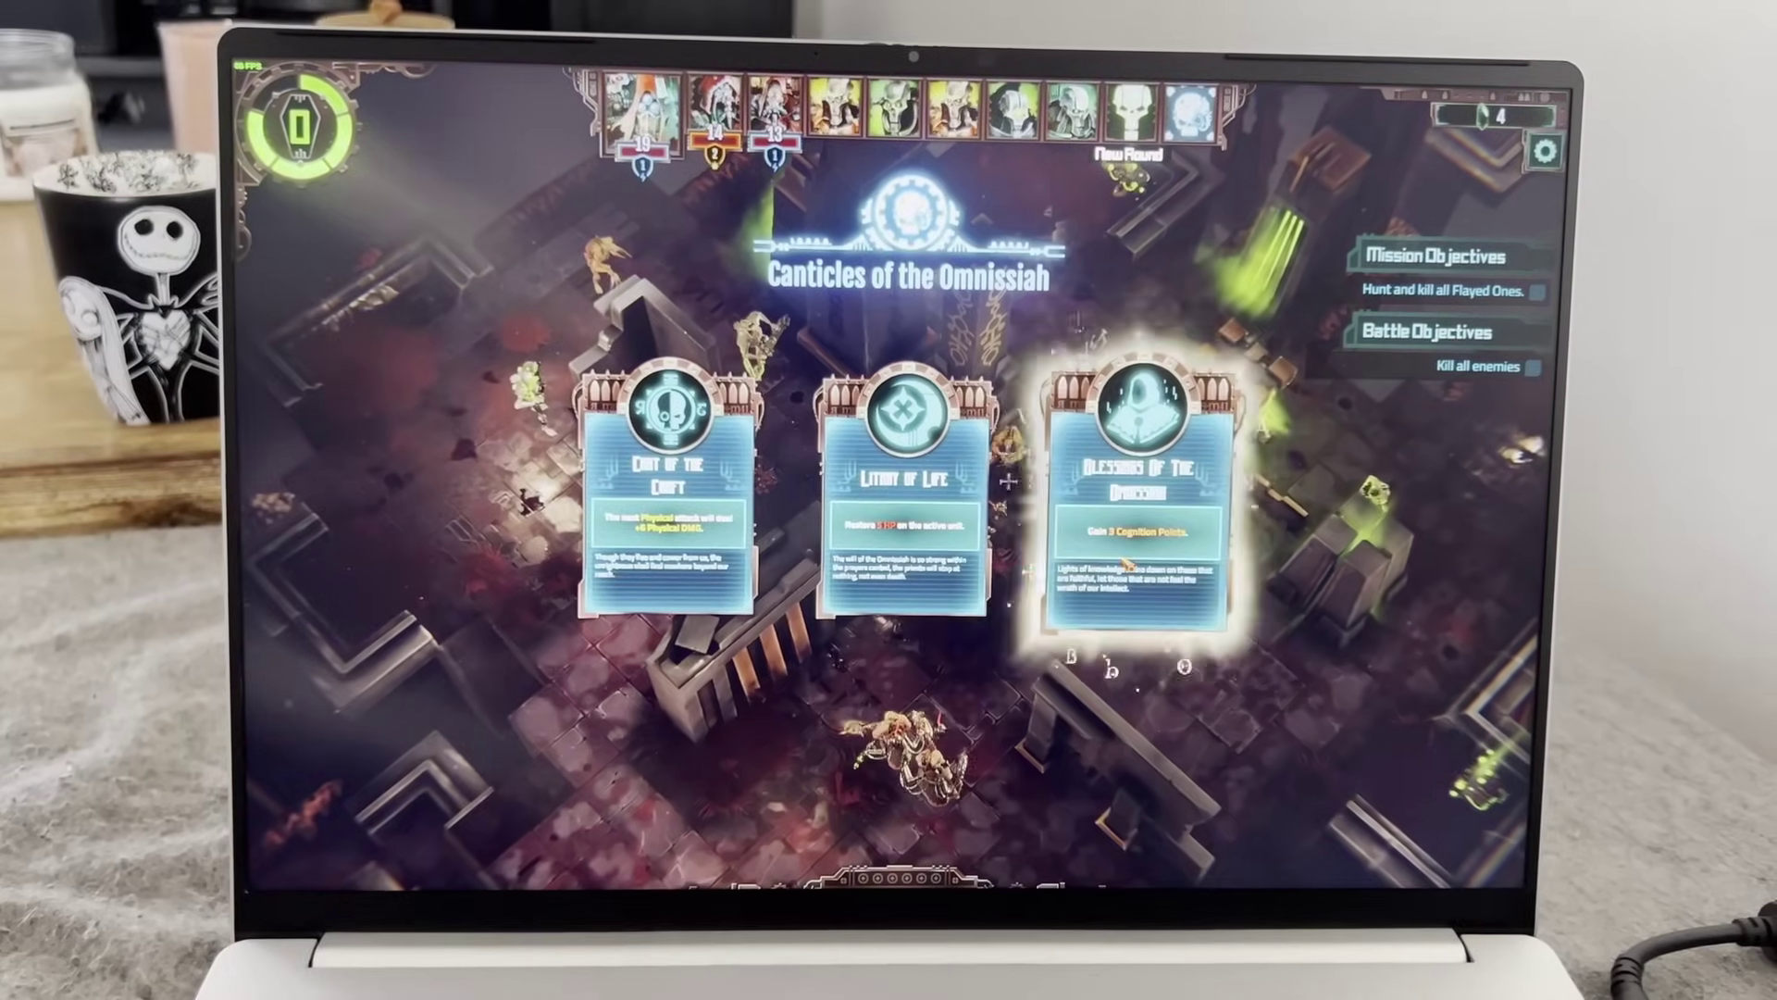
{"action": "left_click", "coordinate": [1125, 555]}
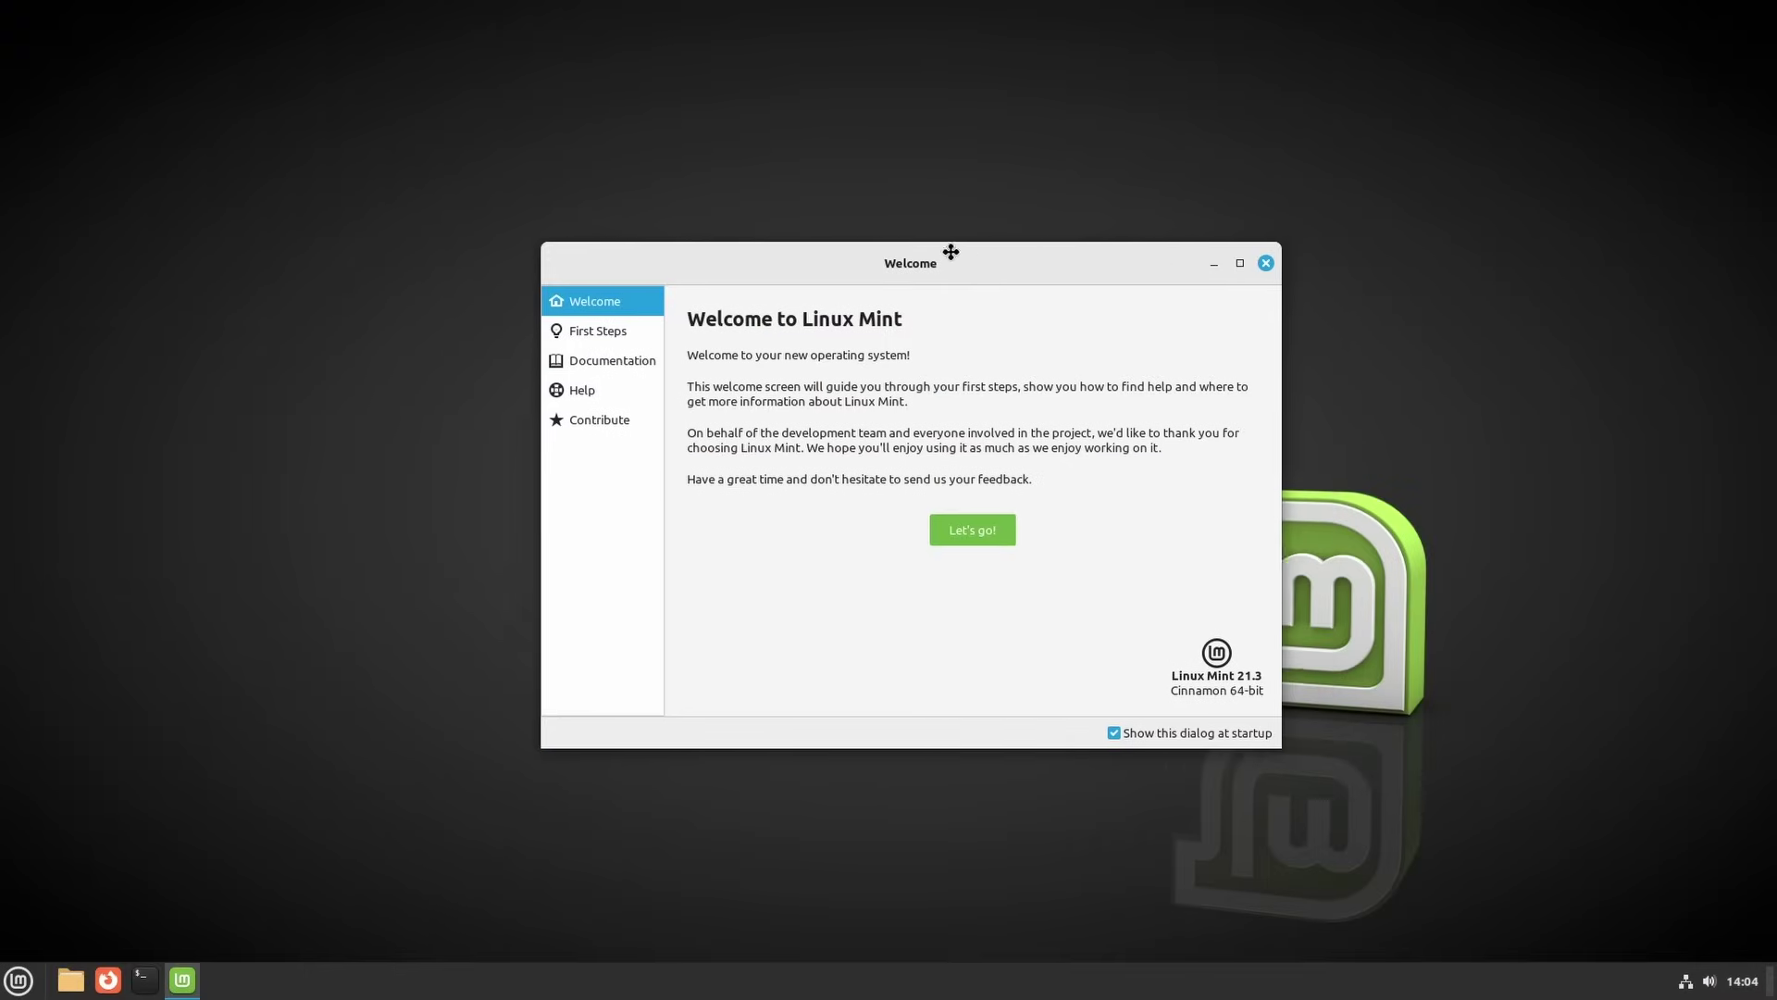
{"action": "left_click_drag", "start_coordinate": [950, 252], "coordinate": [928, 278]}
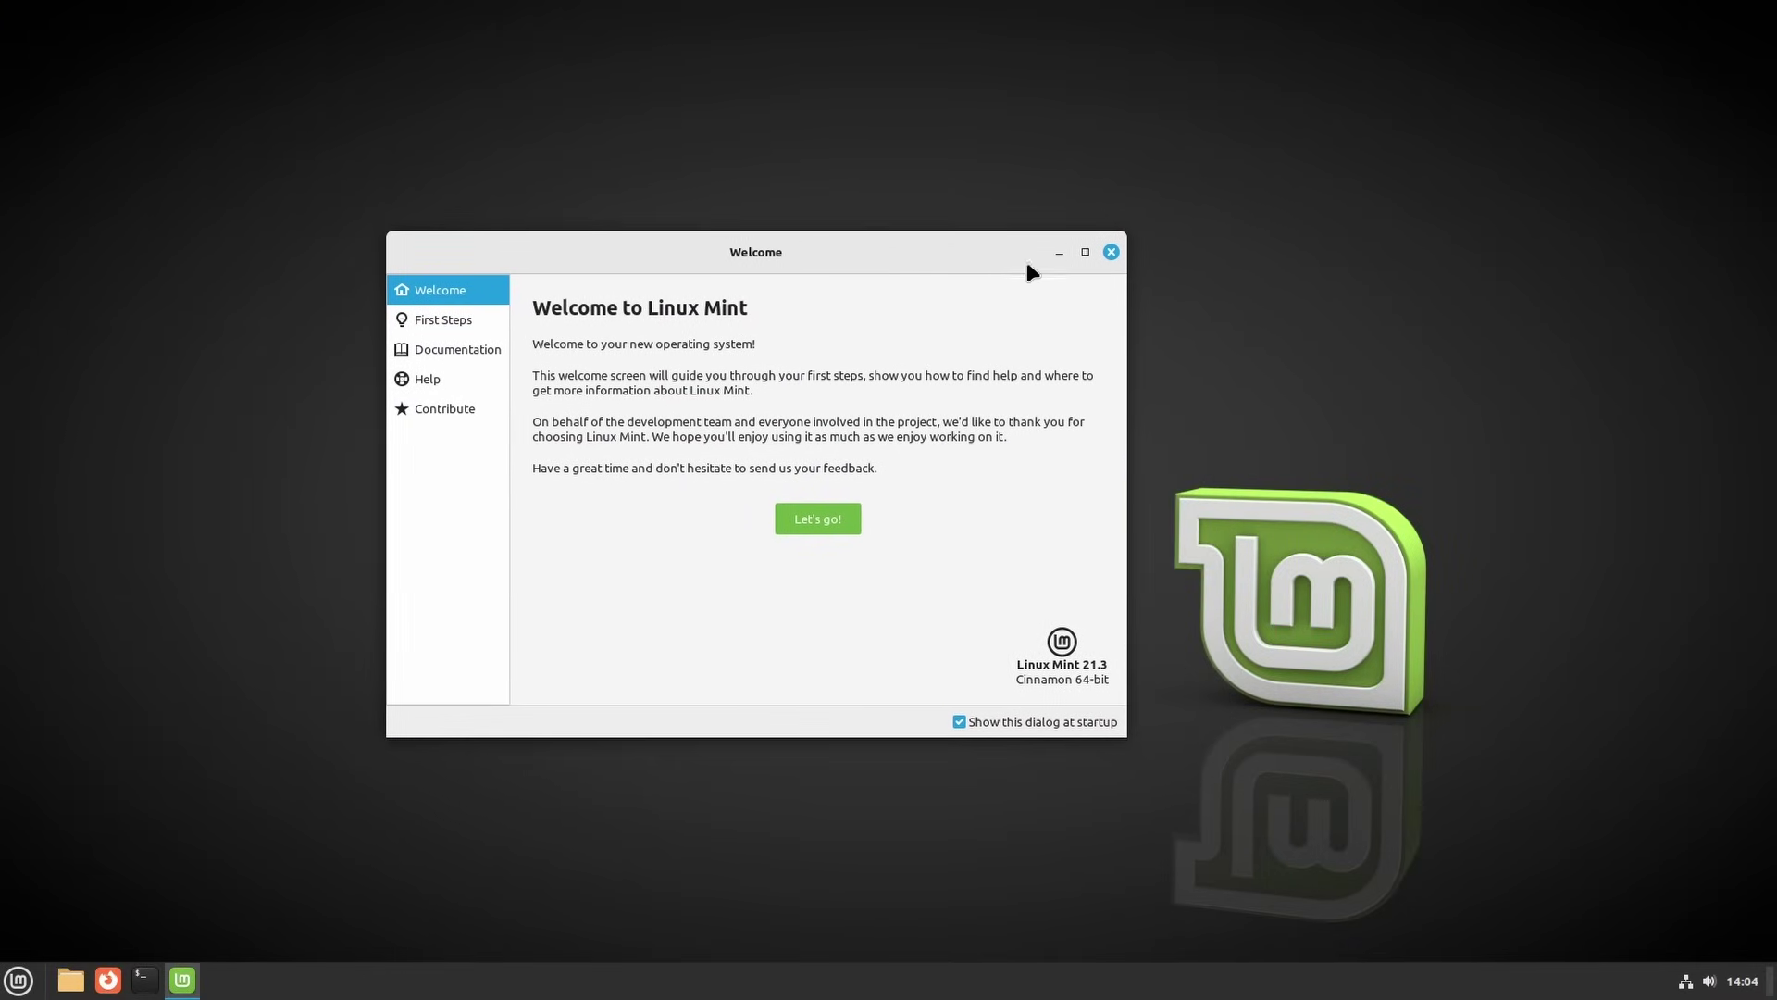
Minimise, restore and drag the Welcome window, close it, then try the desktop context menu
{"action": "left_click", "coordinate": [1060, 255]}
{"action": "left_click", "coordinate": [185, 980]}
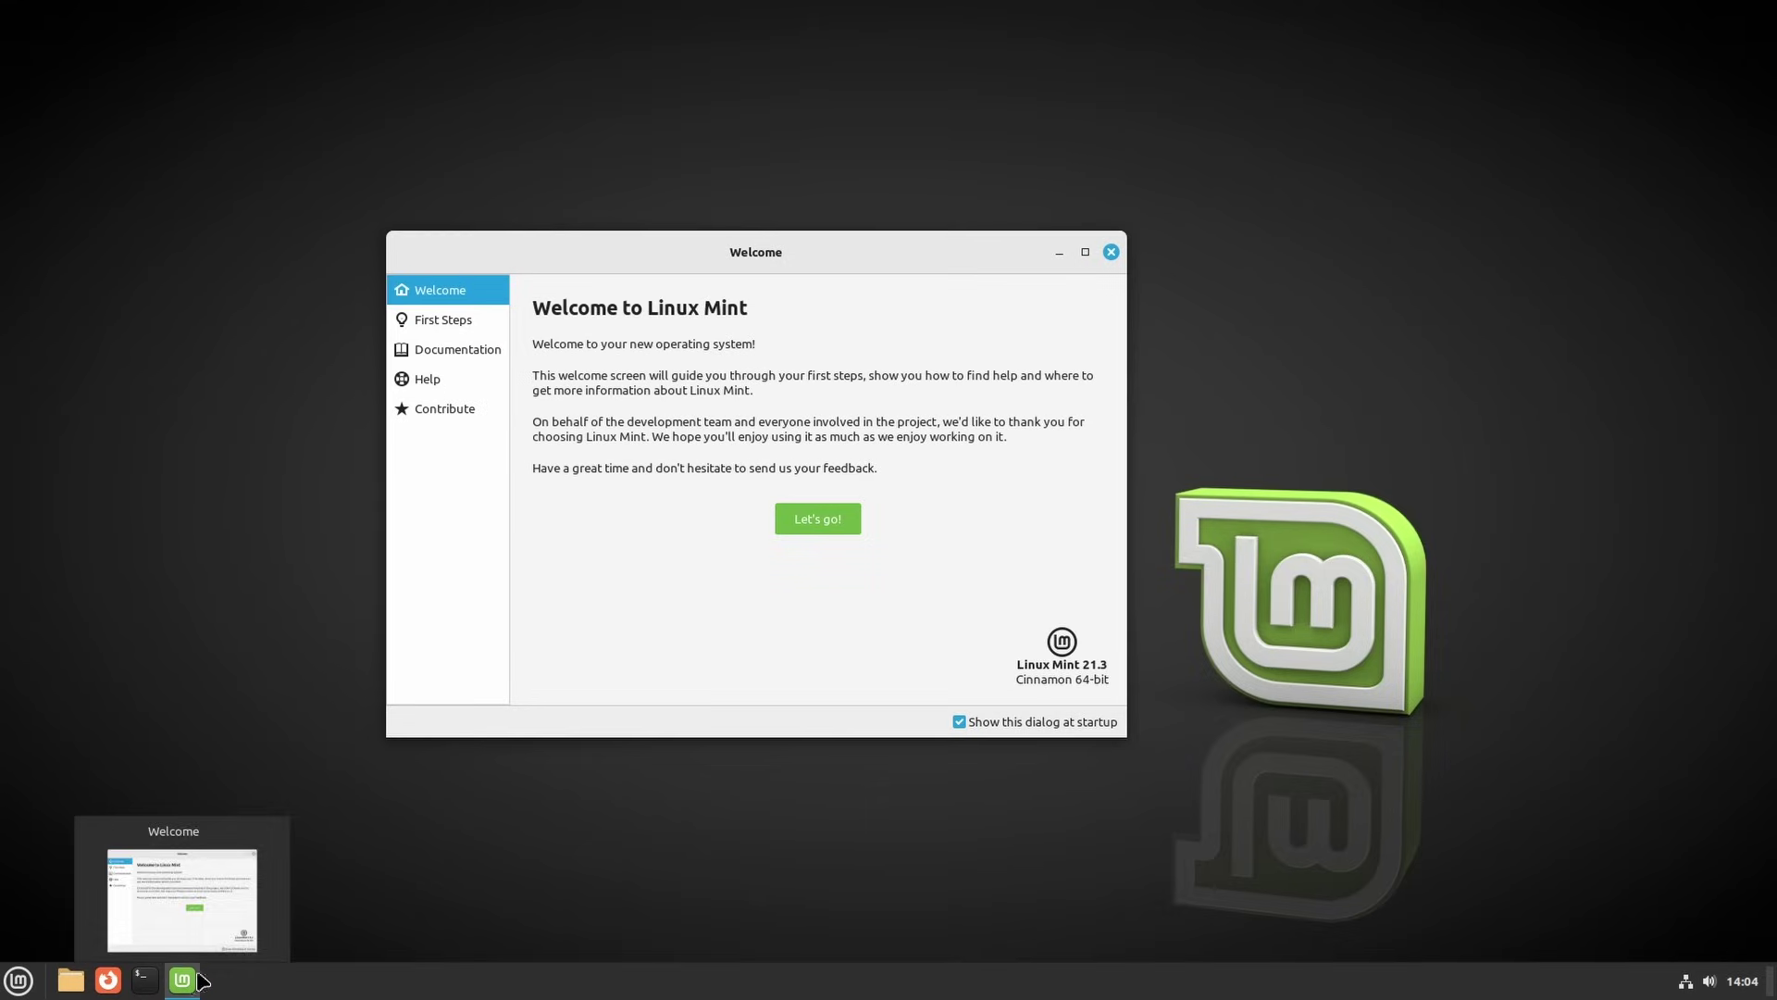
{"action": "left_click_drag", "start_coordinate": [880, 248], "coordinate": [840, 262]}
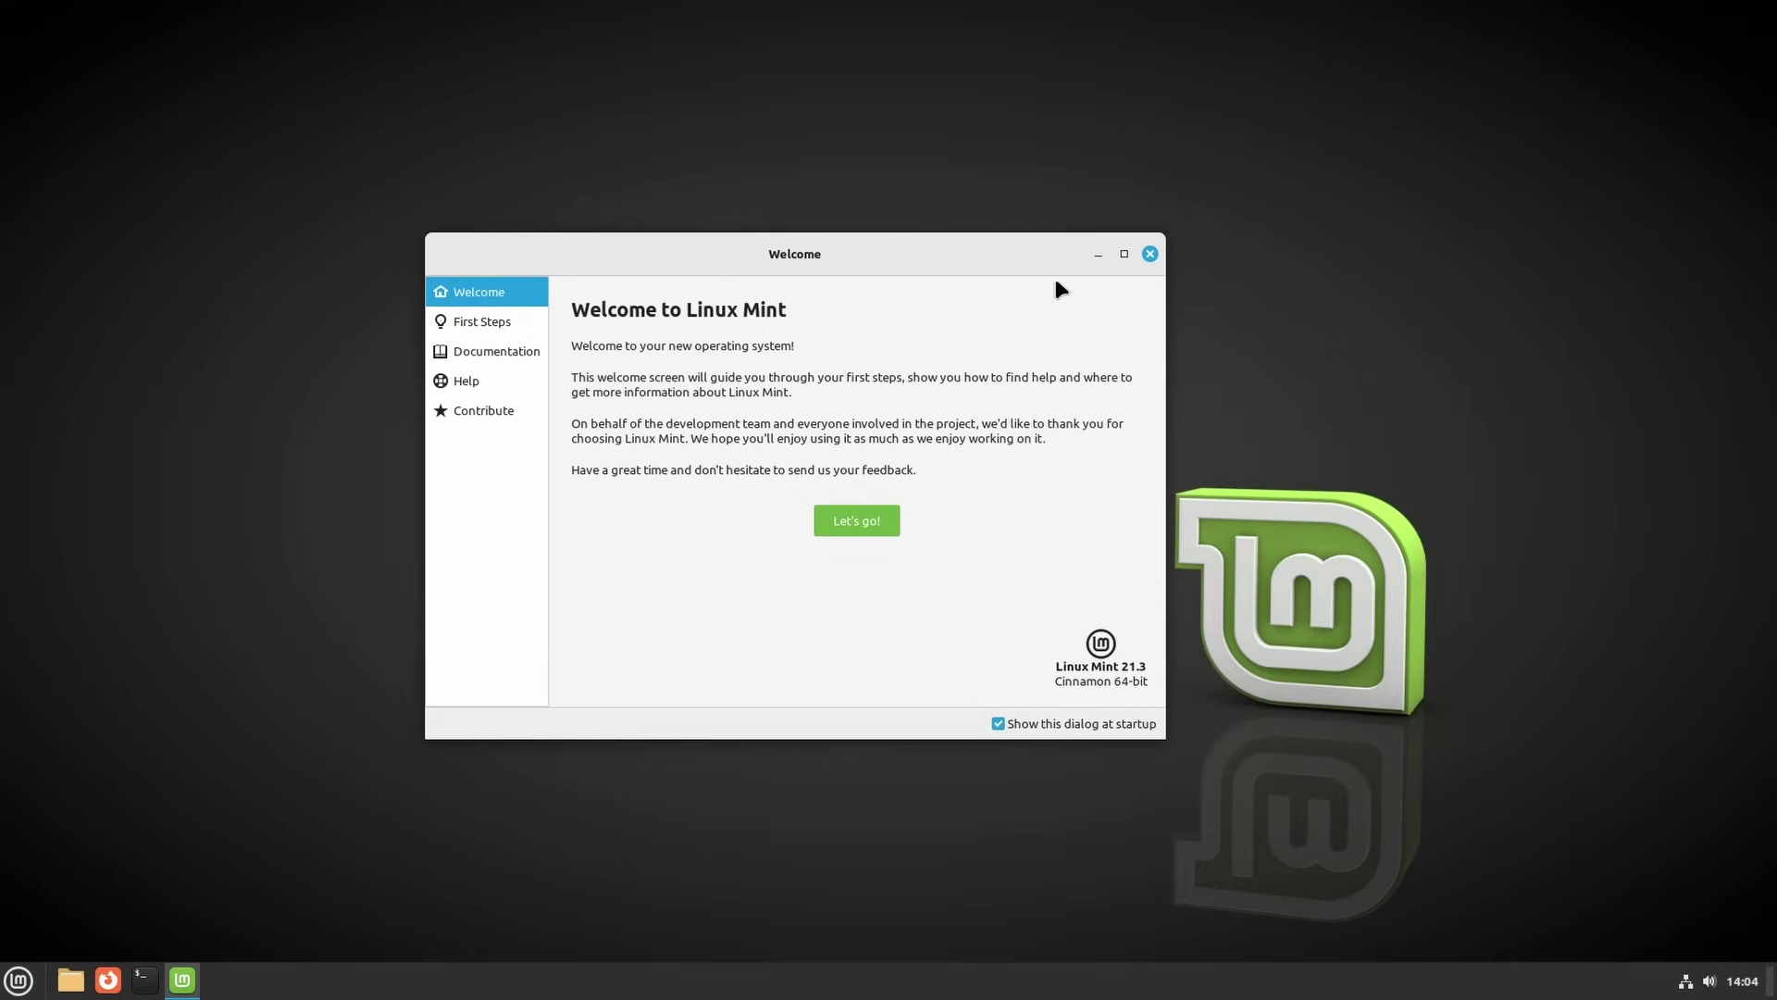
{"action": "left_click", "coordinate": [1149, 255]}
{"action": "right_click", "coordinate": [532, 313]}
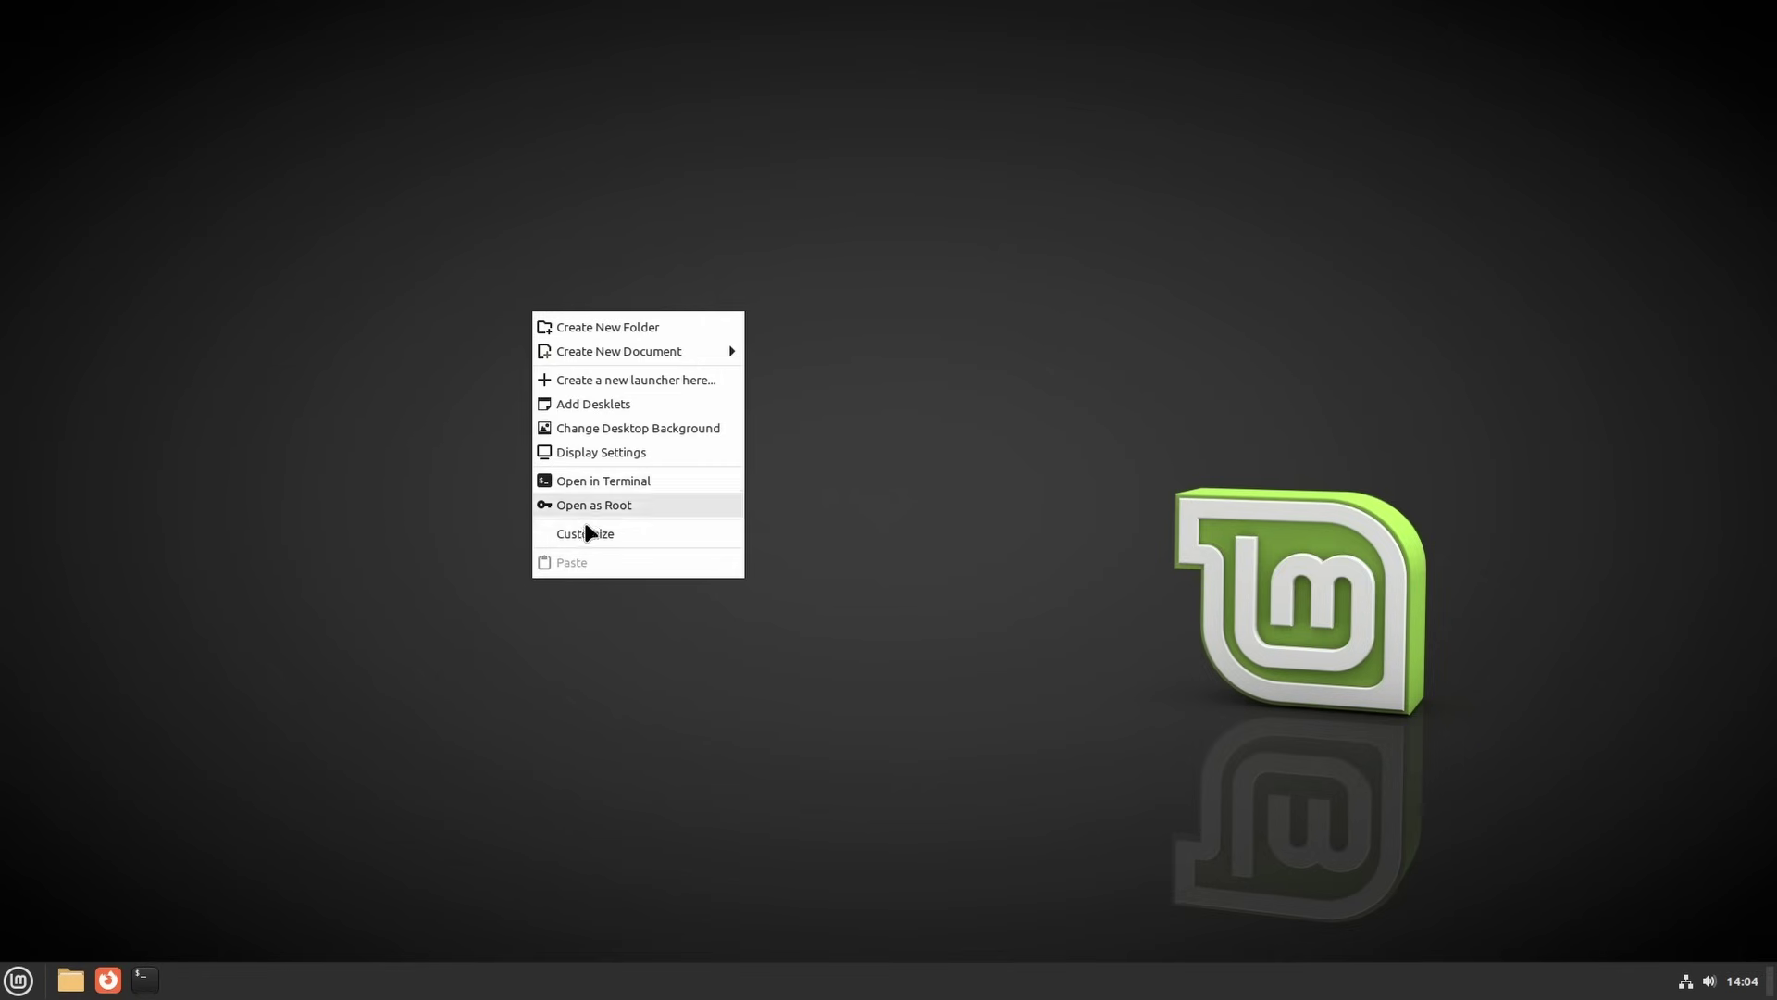
{"action": "left_click", "coordinate": [316, 501]}
Move the Files window partly off-screen, minimise and close it, then jump the video to Office Work
{"action": "left_click", "coordinate": [17, 981]}
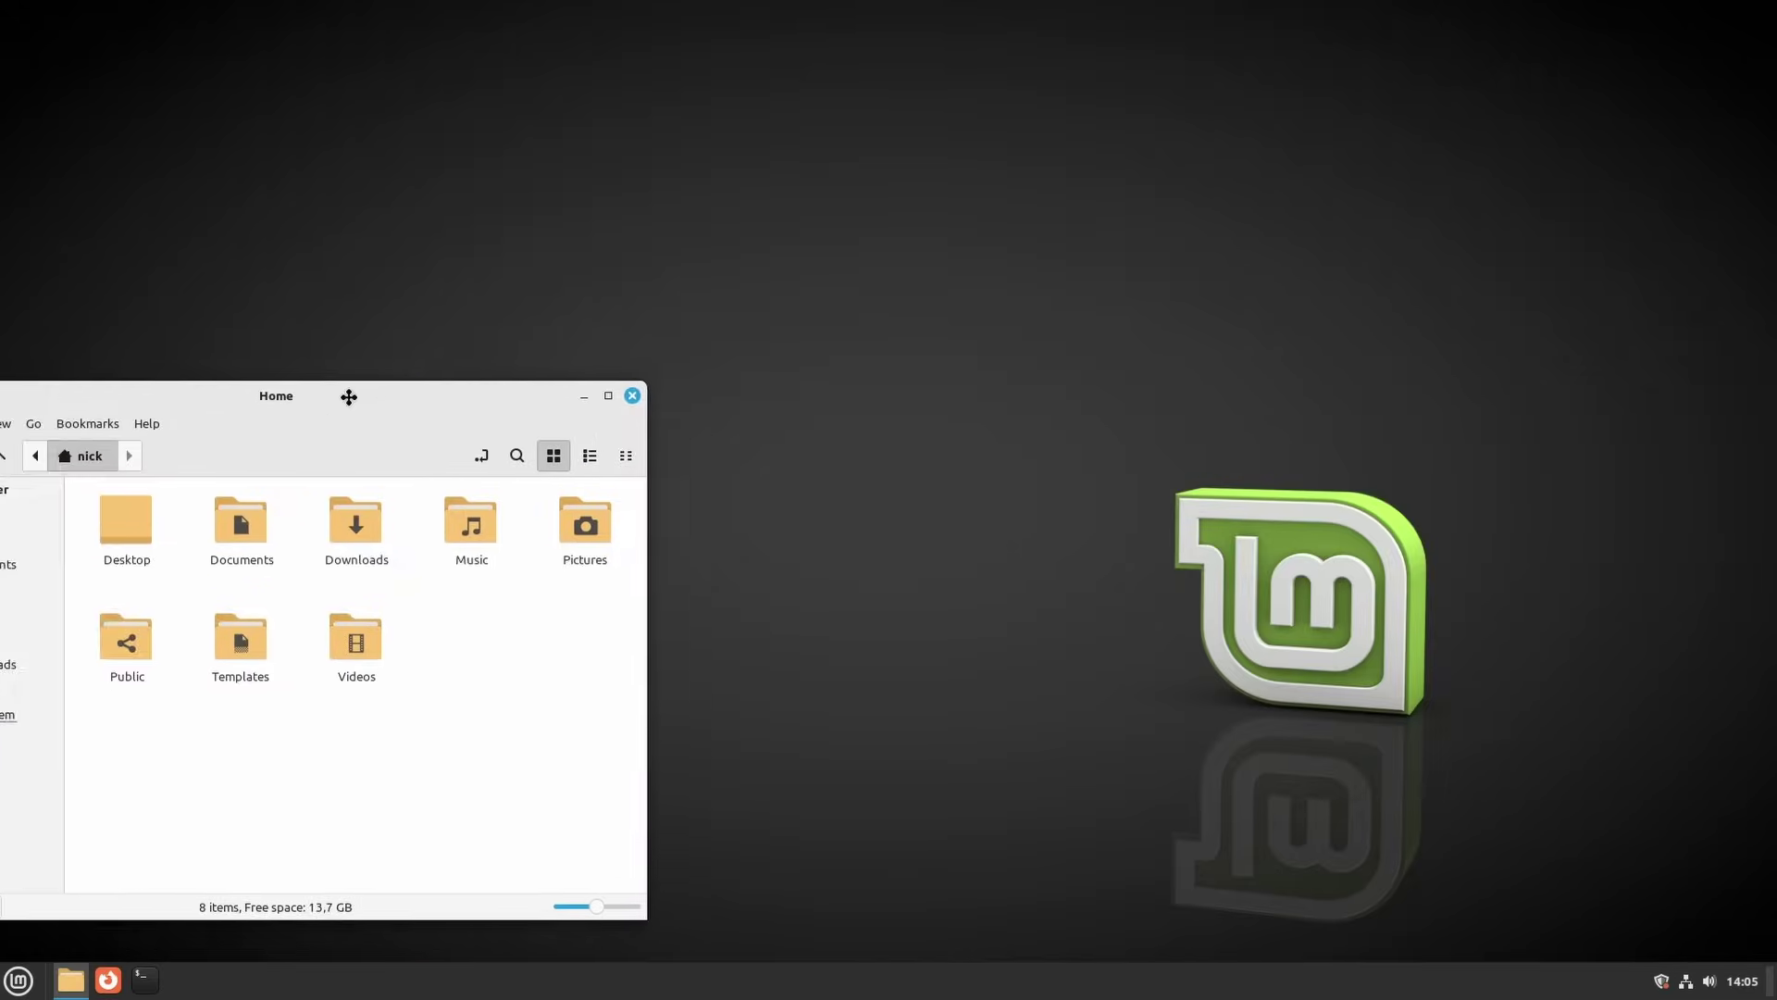
{"action": "left_click_drag", "start_coordinate": [349, 392], "coordinate": [803, 254]}
{"action": "left_click", "coordinate": [1014, 244]}
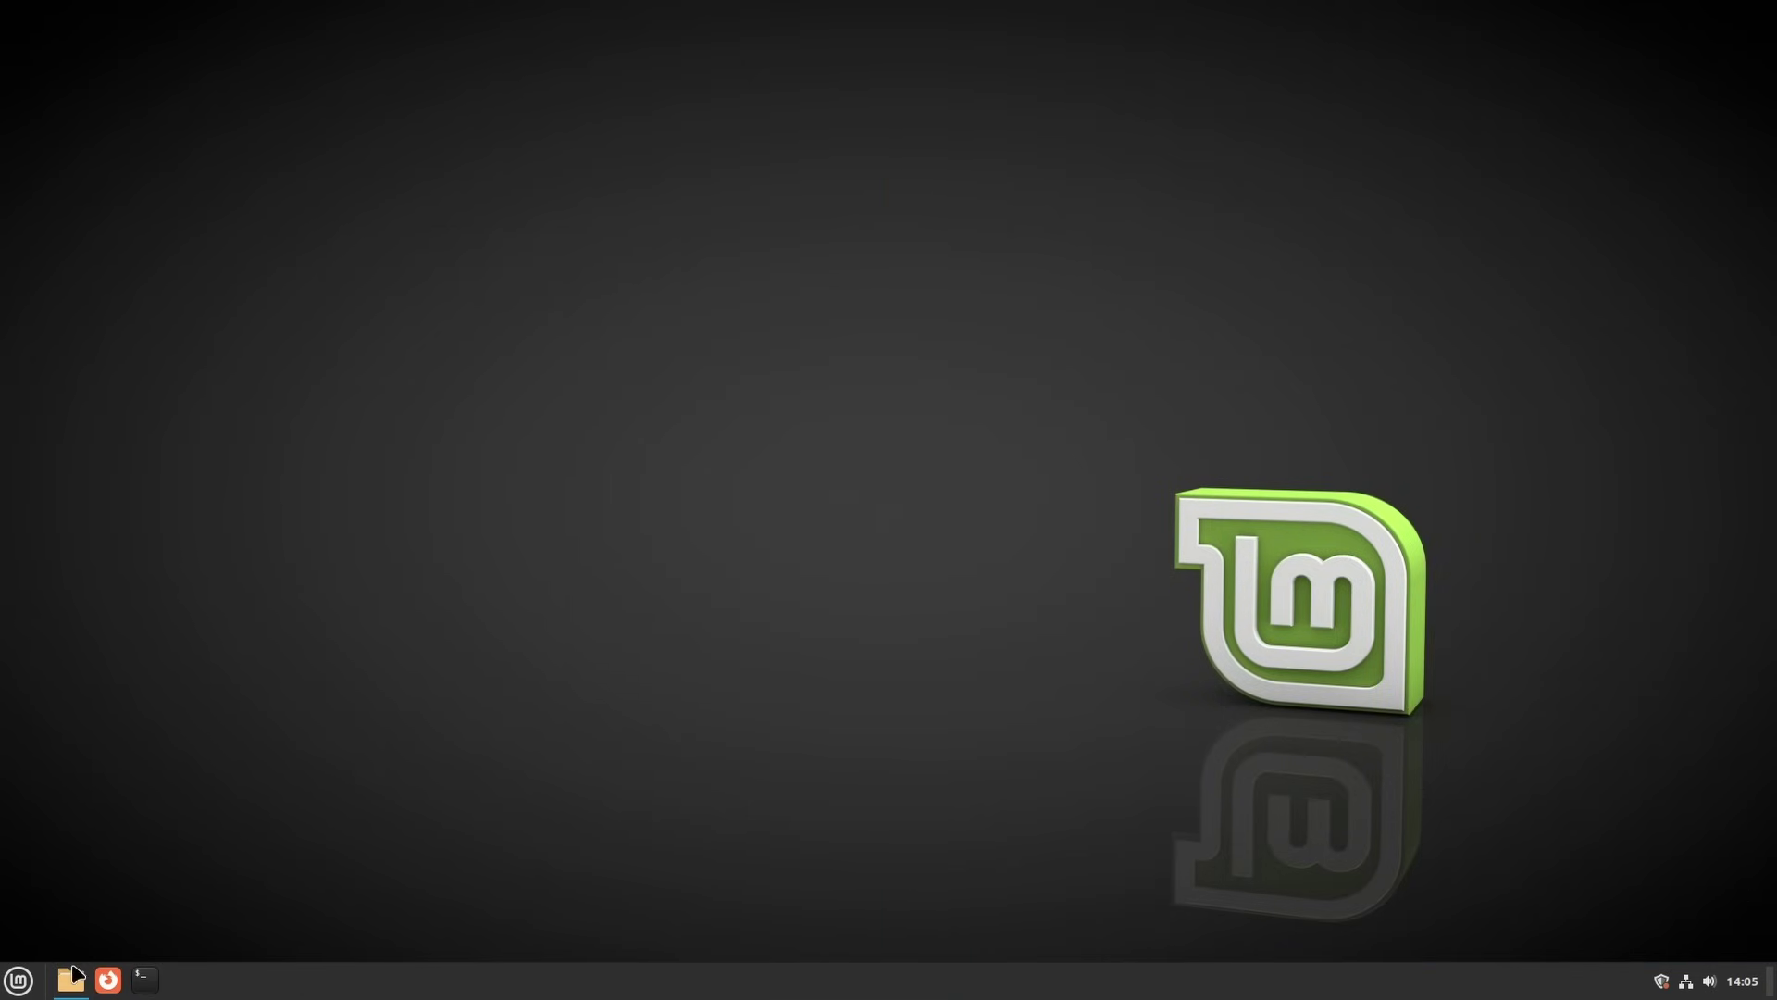
{"action": "left_click", "coordinate": [1061, 244]}
{"action": "right_click", "coordinate": [597, 289]}
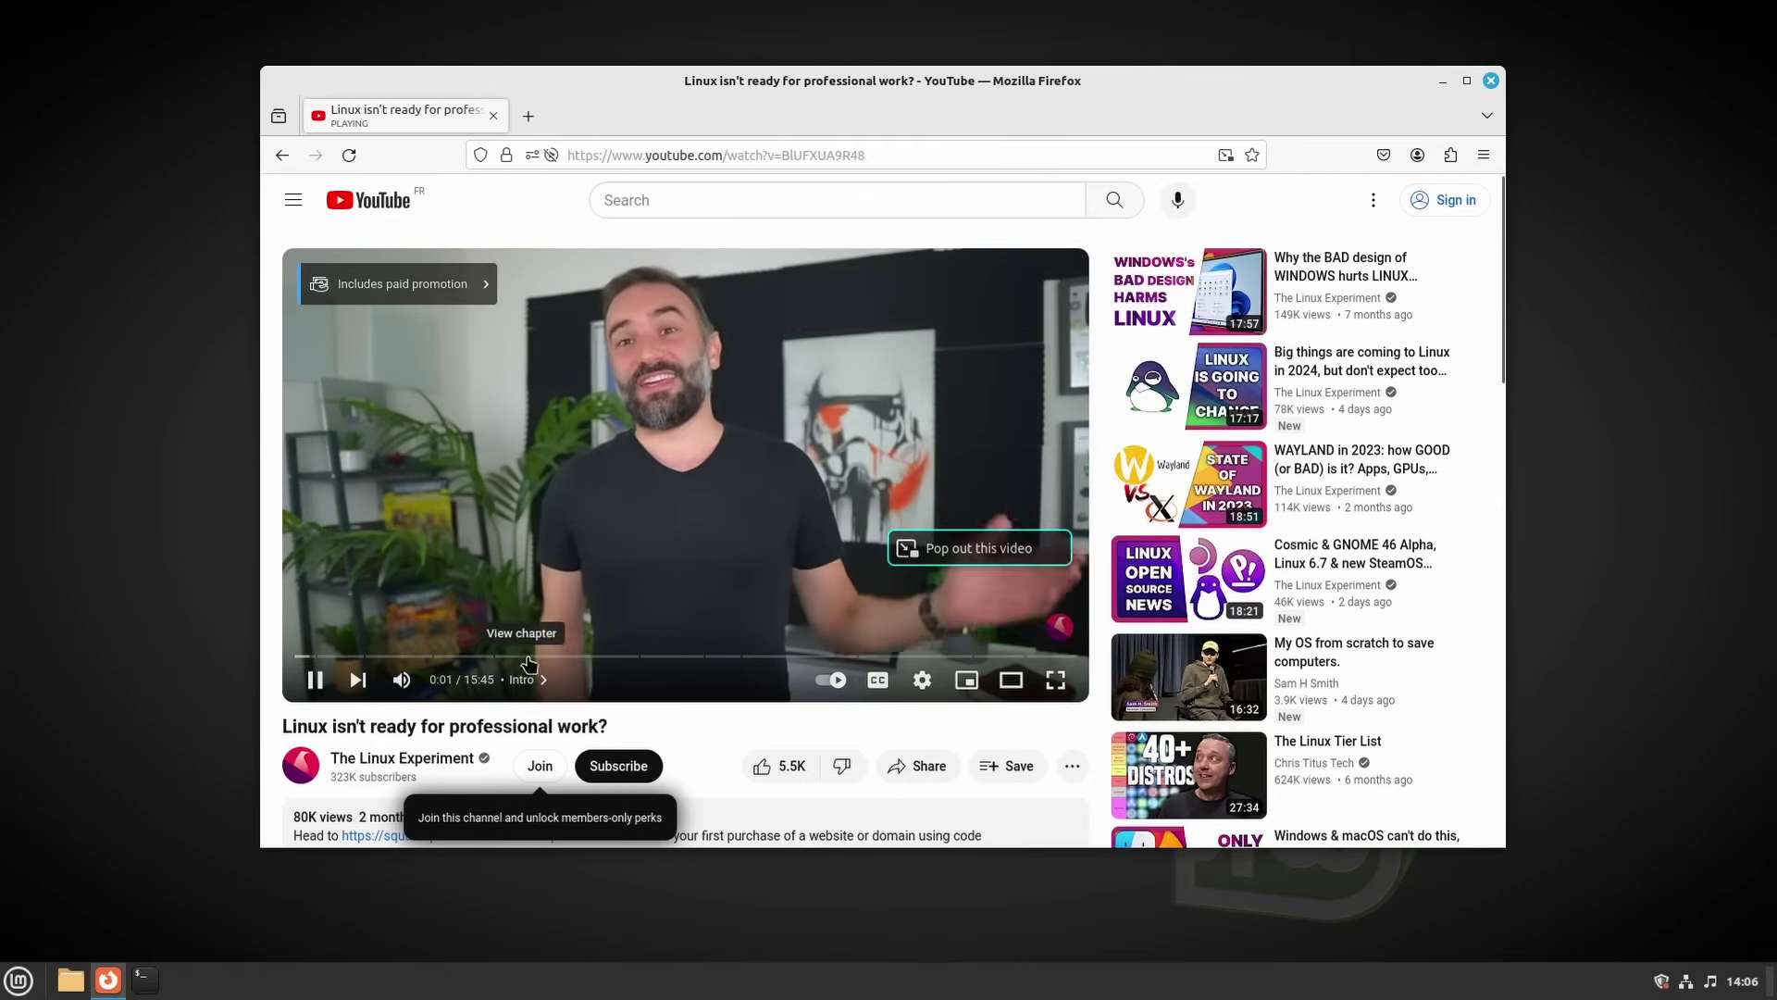
{"action": "left_click", "coordinate": [529, 655]}
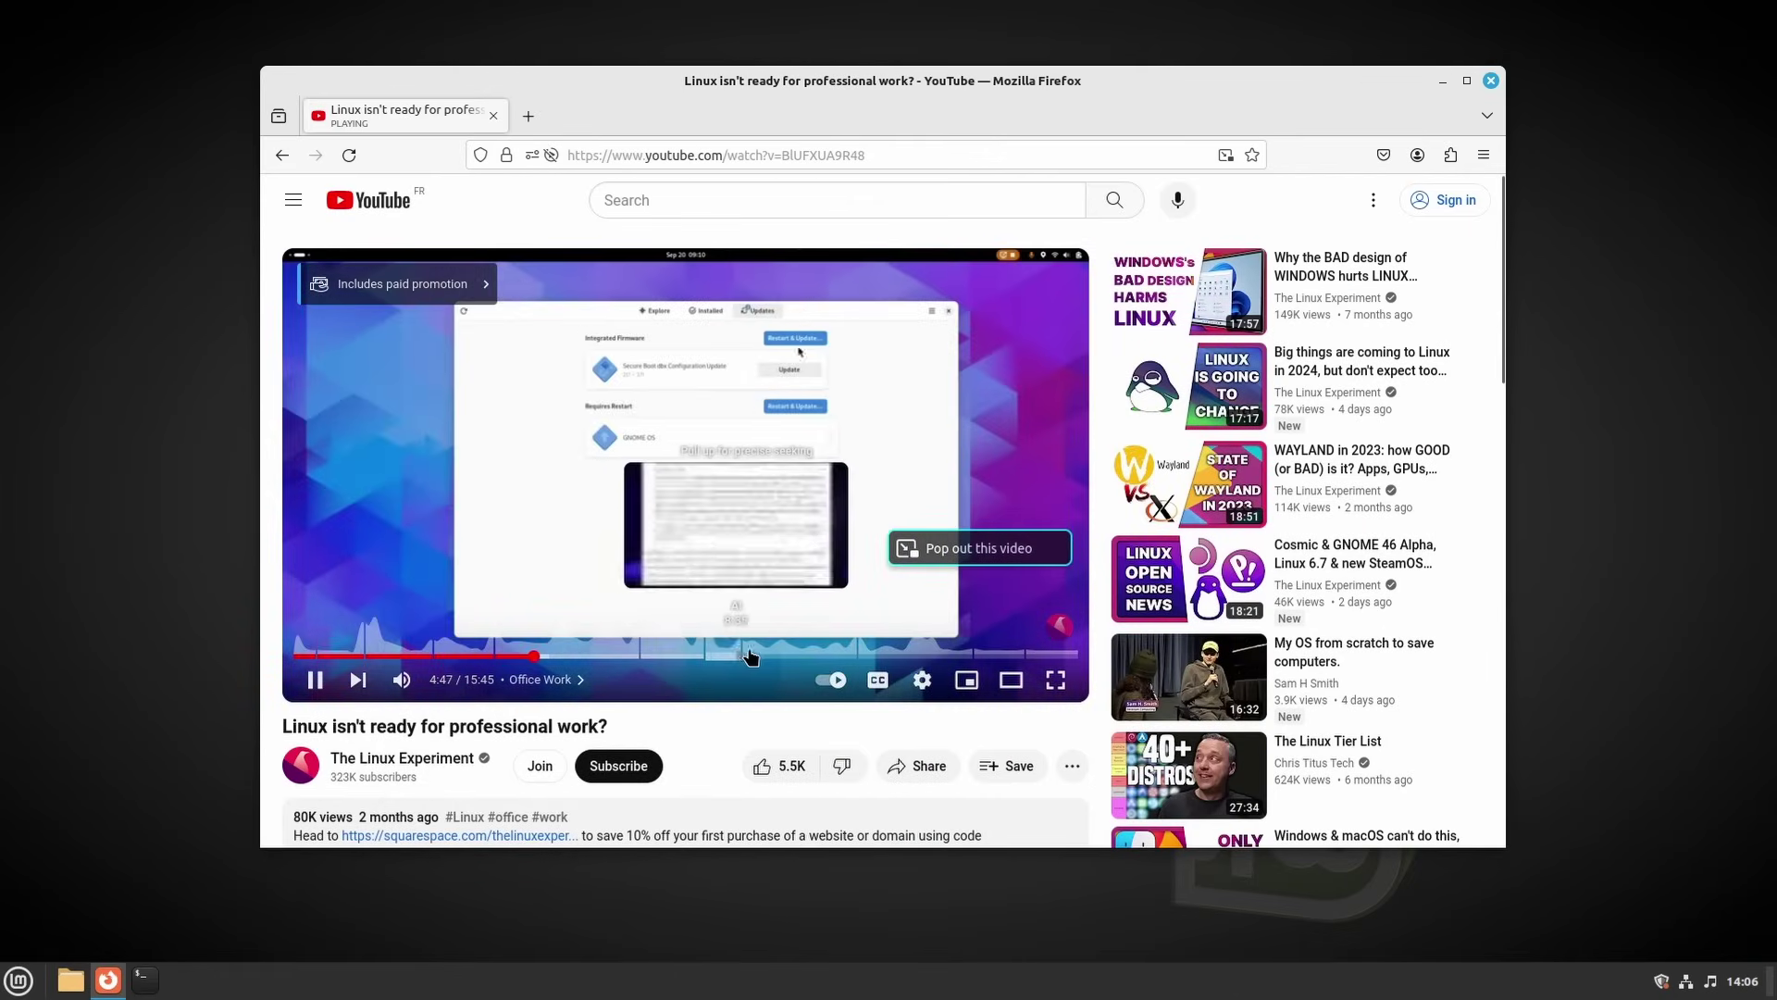
Choose 1080p50 in the video's Quality settings, then jump past 5:59 to the Media Creation chapter at 7:44
{"action": "left_click", "coordinate": [922, 679]}
{"action": "left_click", "coordinate": [972, 630]}
{"action": "left_click", "coordinate": [964, 400]}
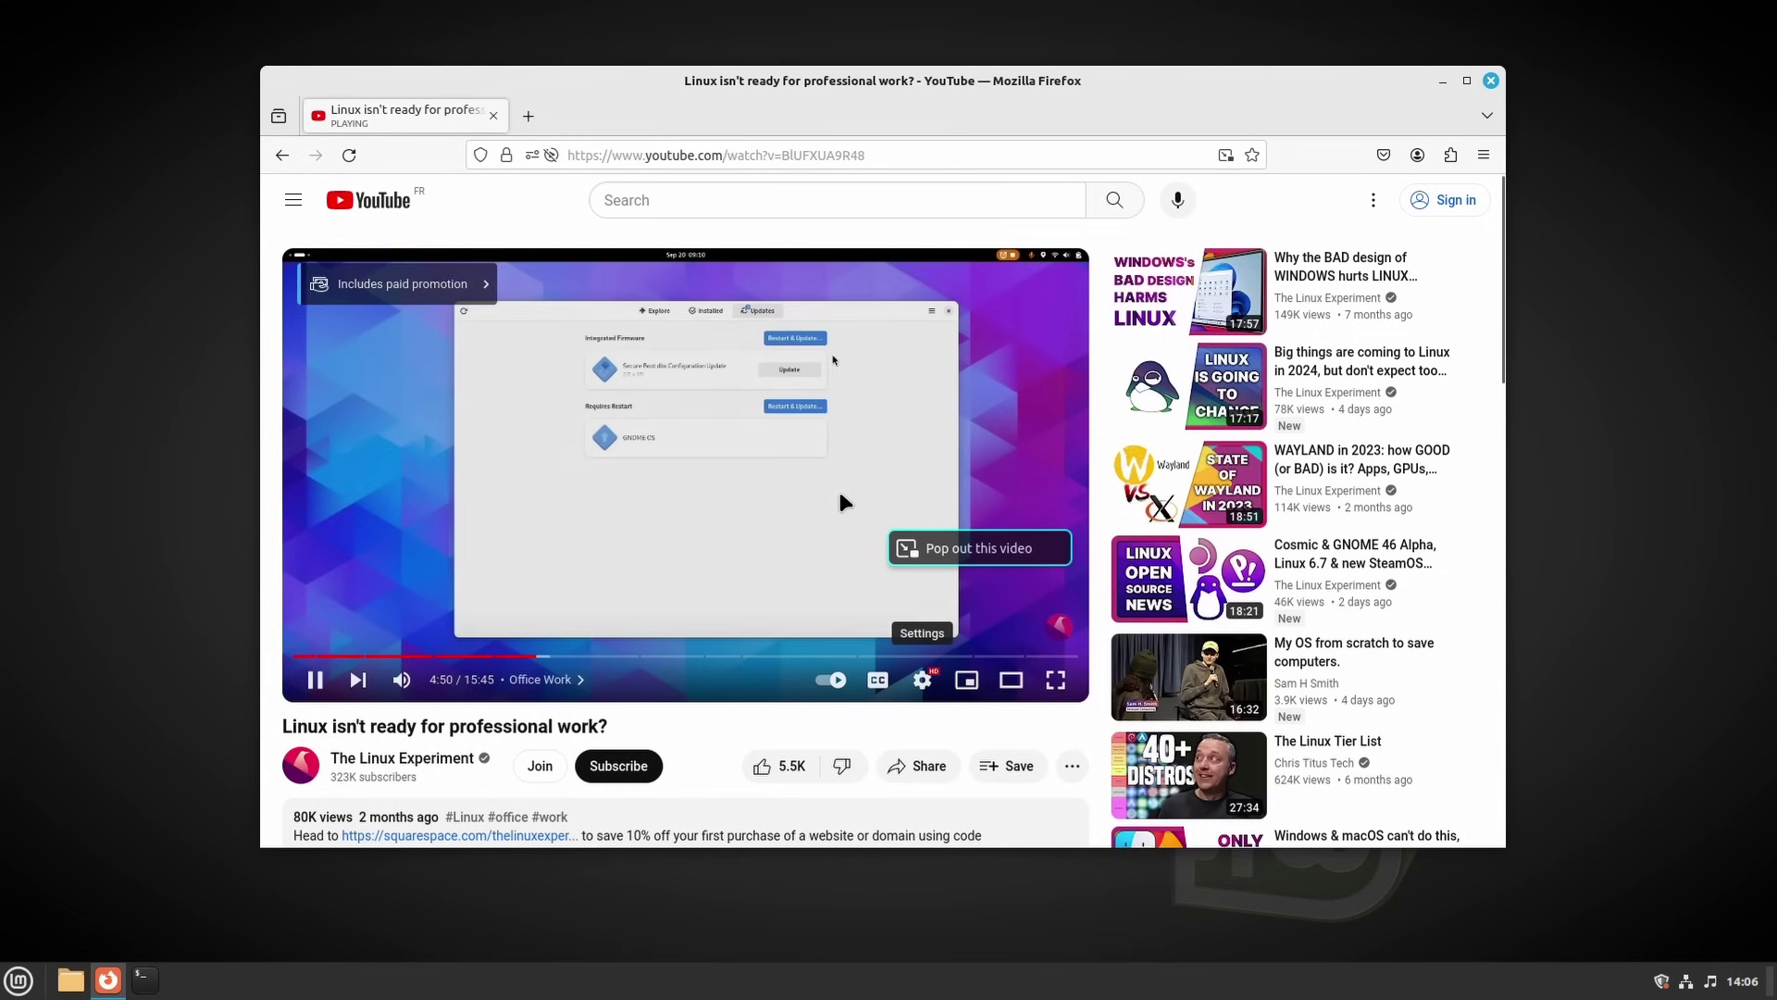
{"action": "left_click", "coordinate": [593, 655]}
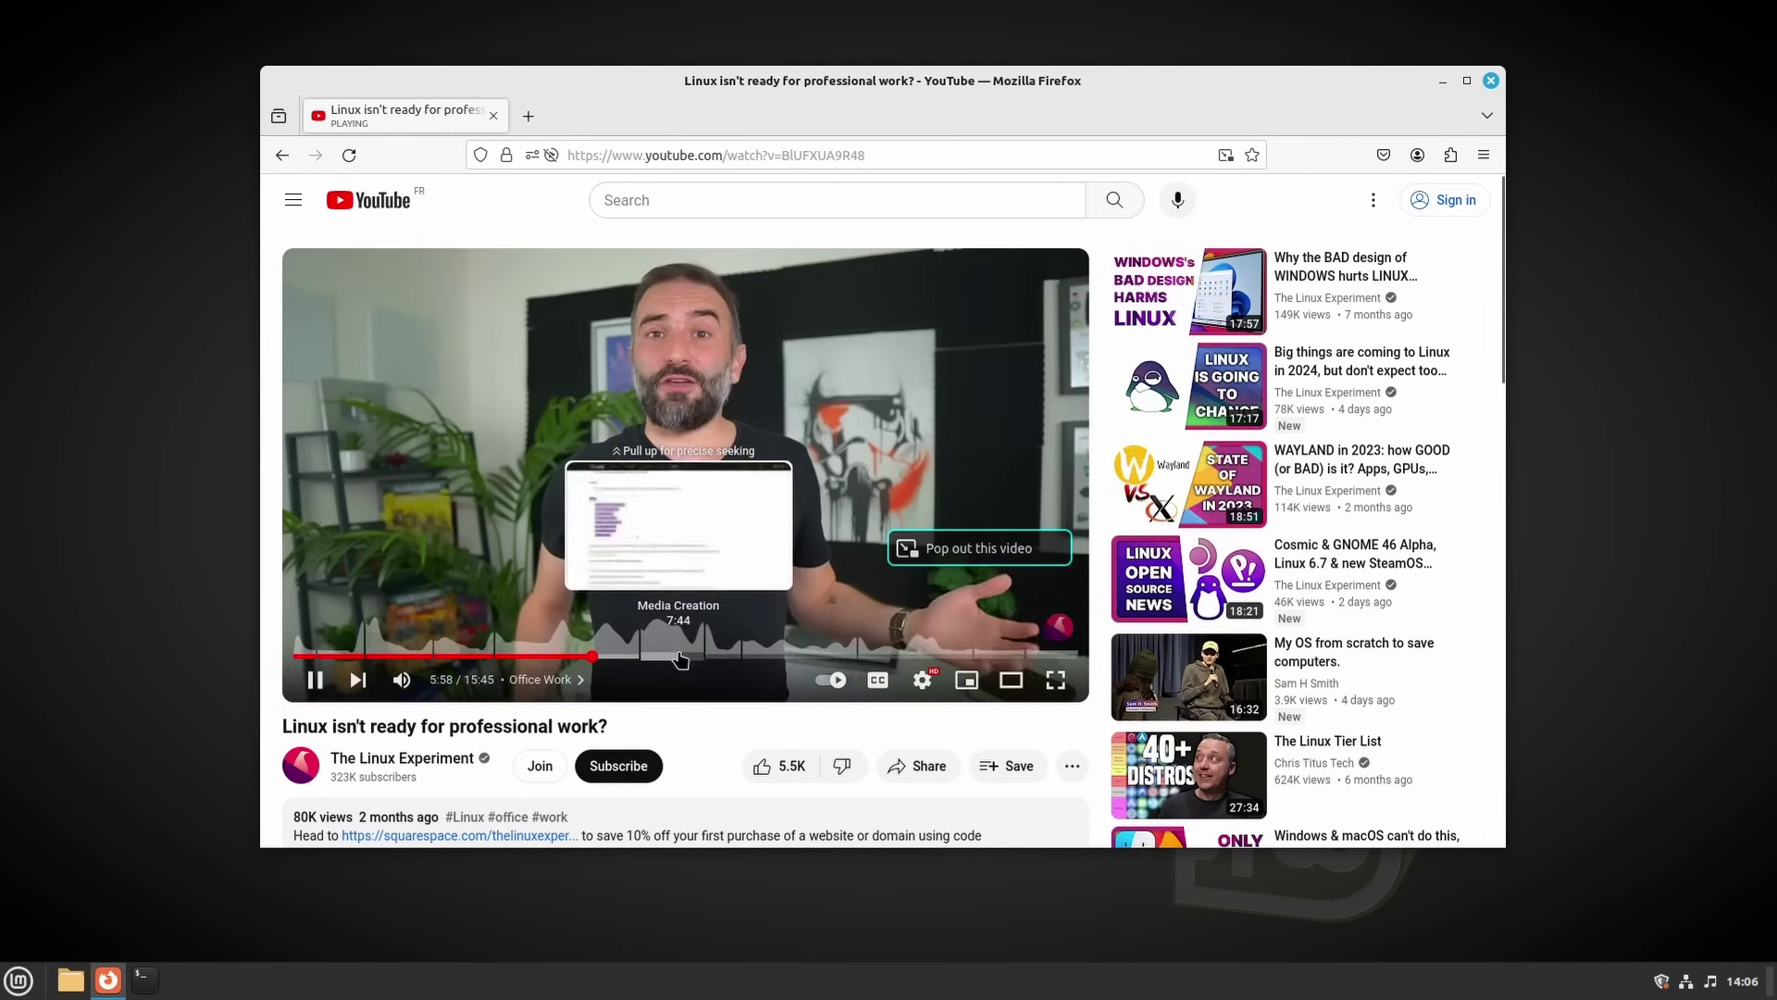
{"action": "left_click", "coordinate": [679, 656]}
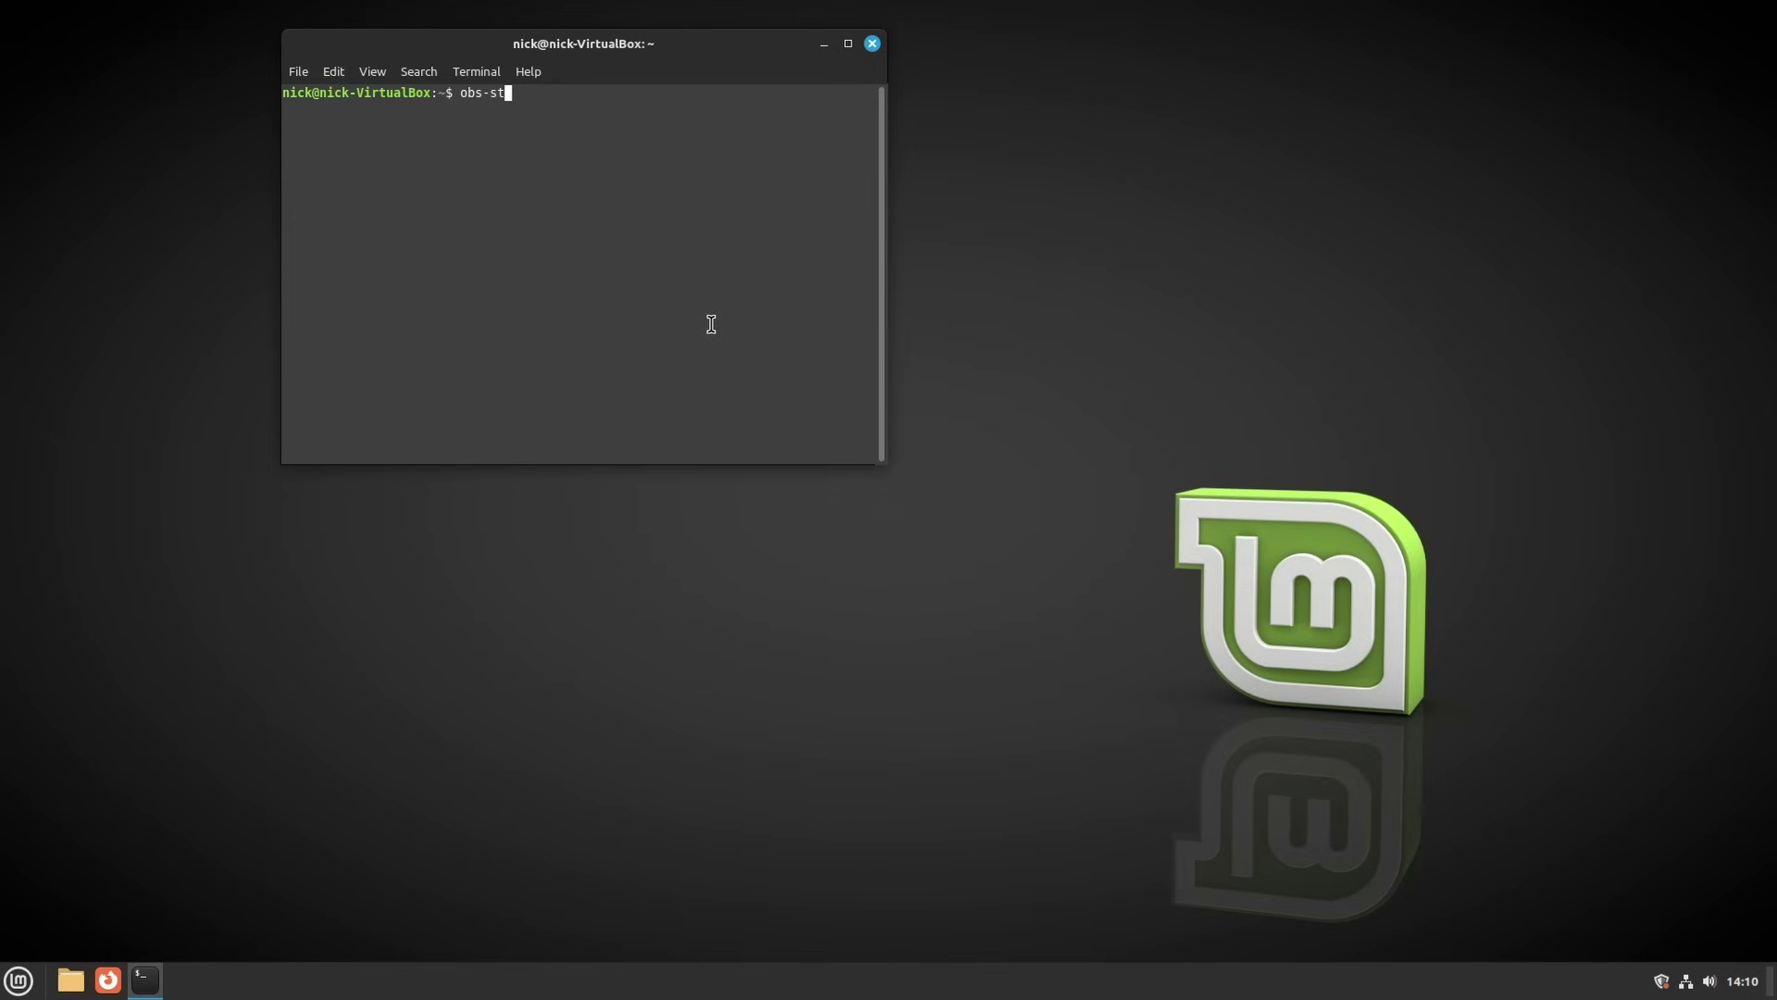
Launch OBS Studio, searching 'obs' in the applications menu
{"action": "key", "text": "Return"}
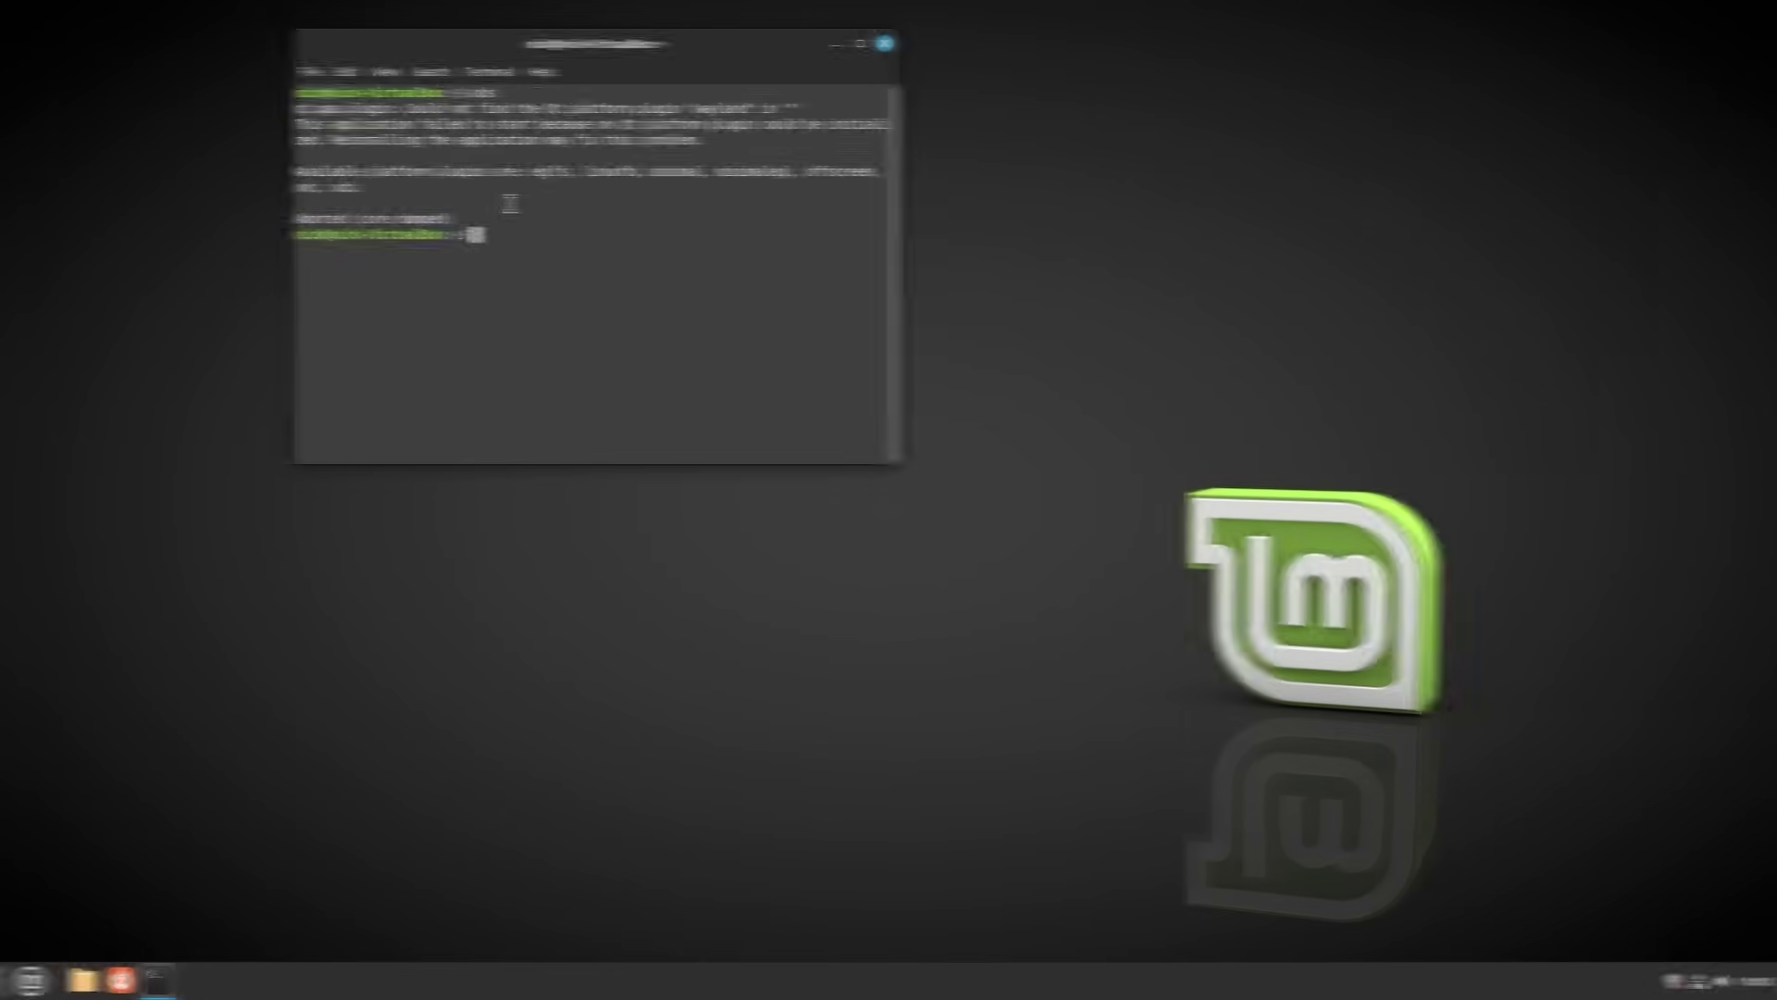
{"action": "left_click", "coordinate": [28, 975]}
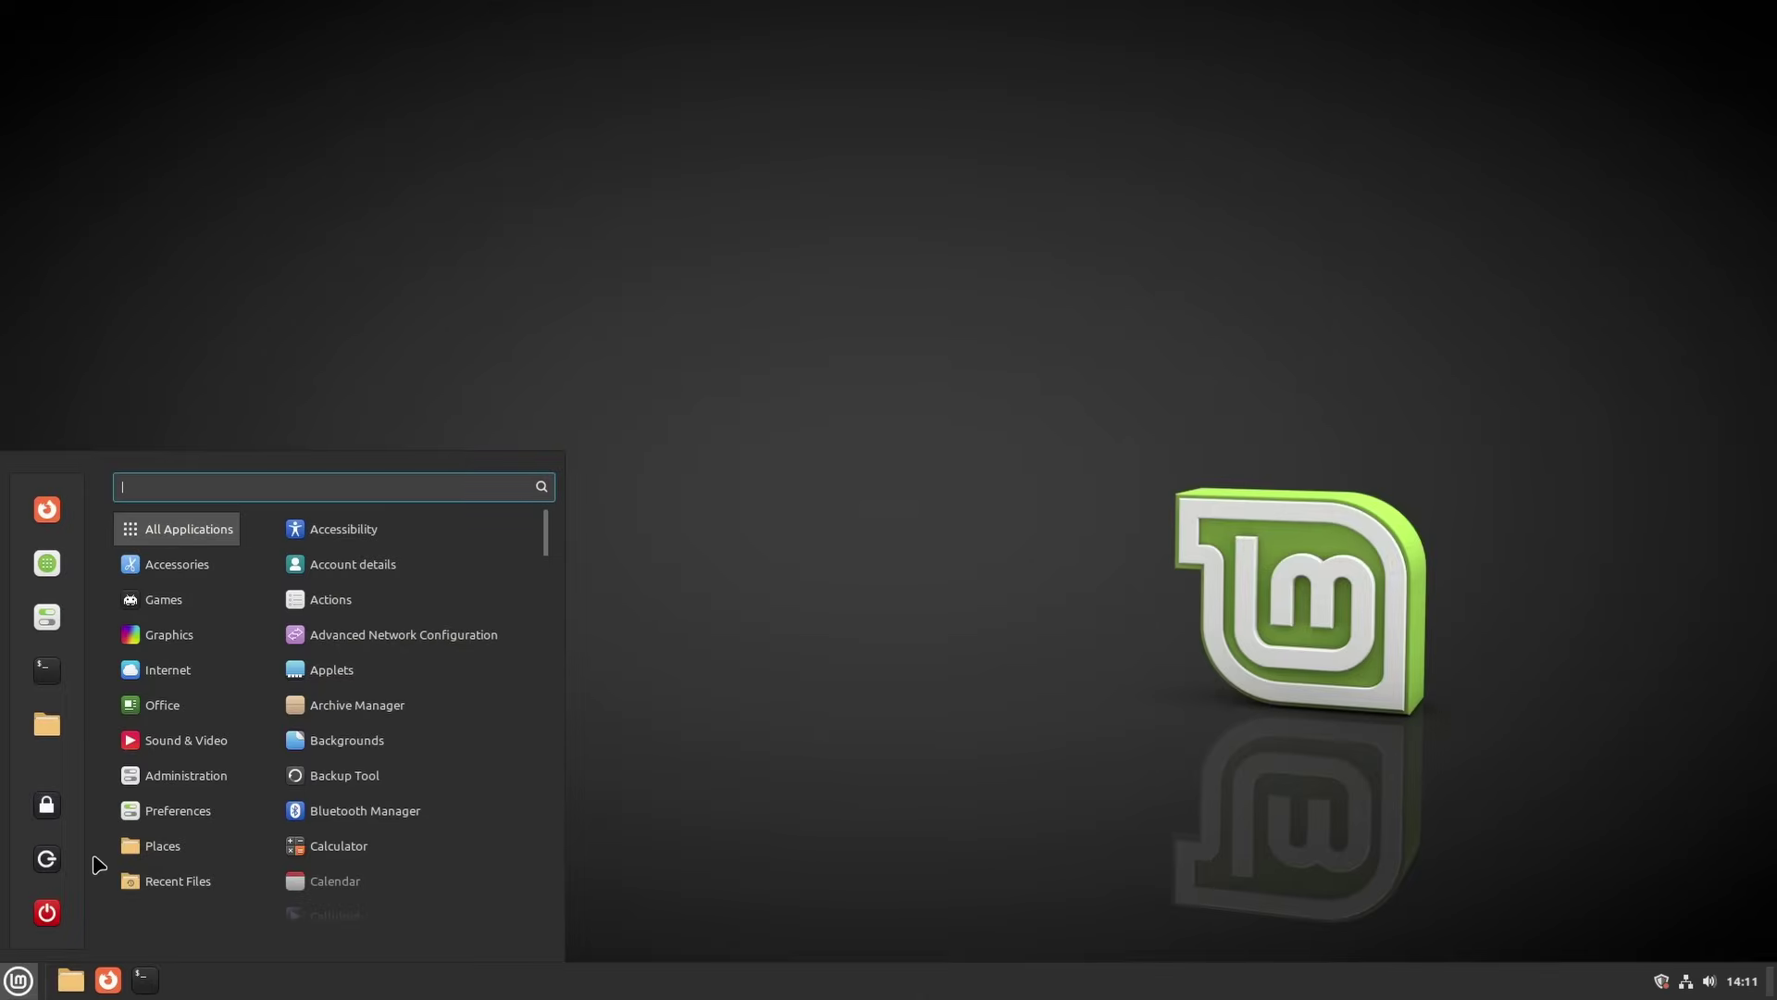
{"action": "type", "text": "obs"}
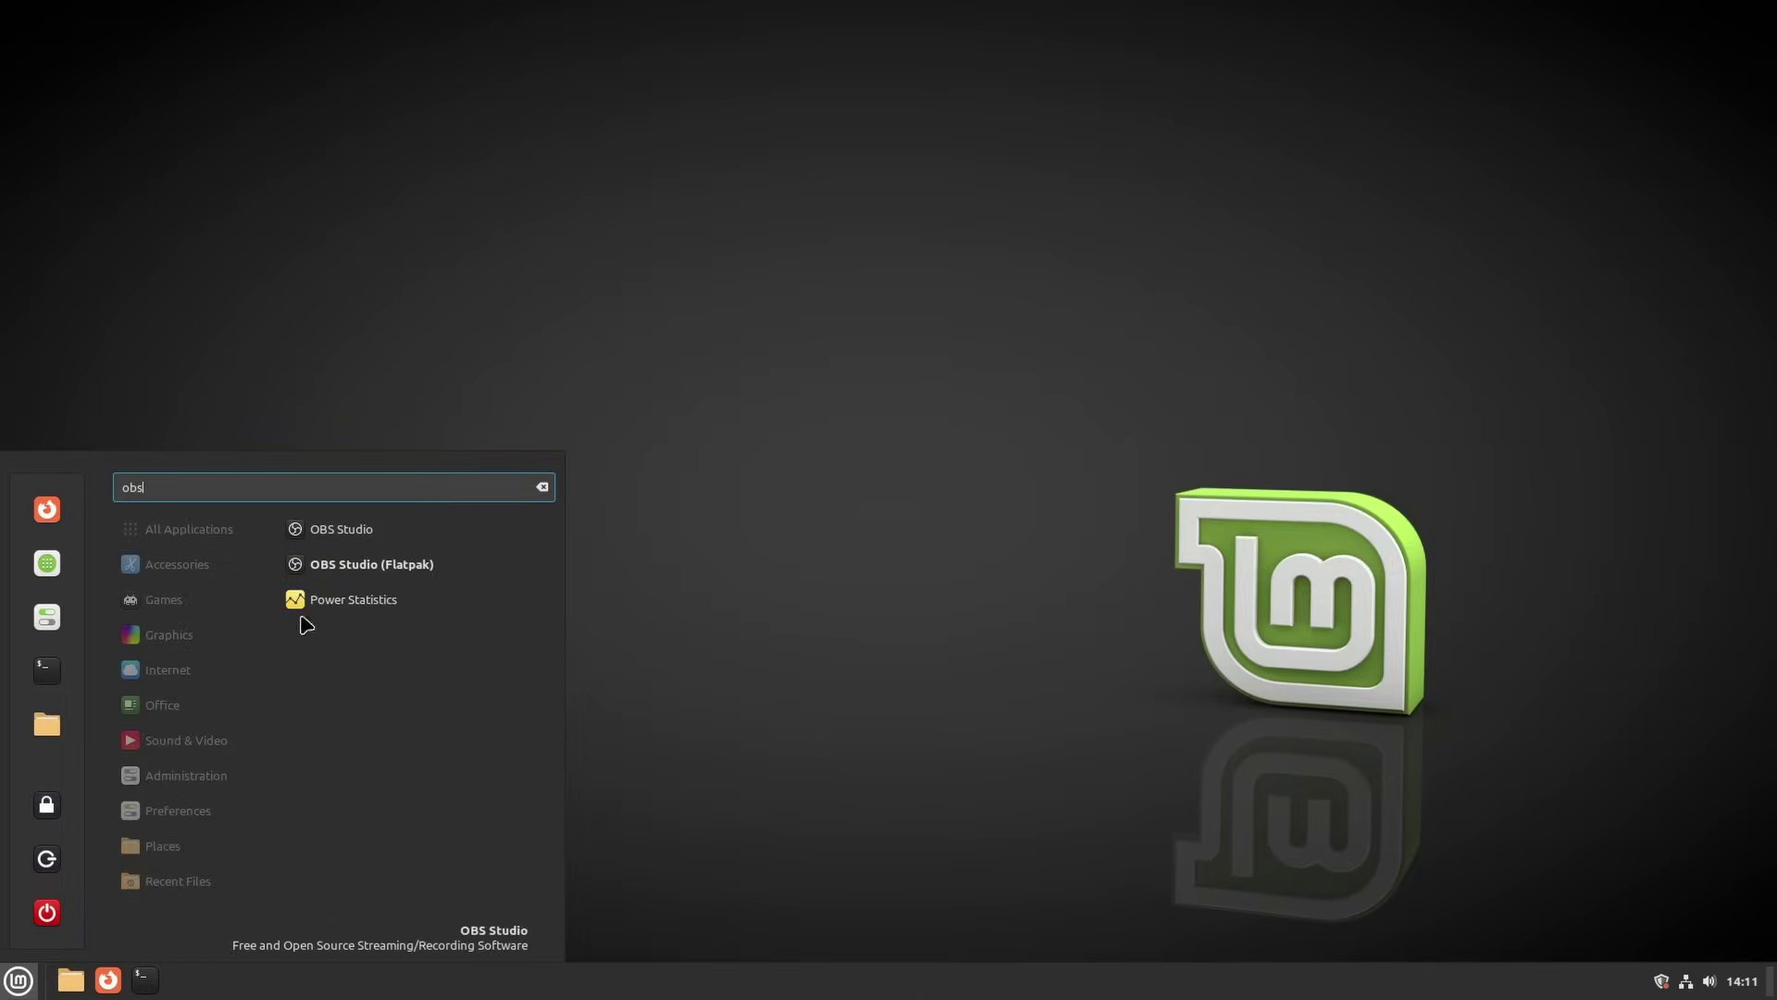
{"action": "left_click", "coordinate": [393, 560]}
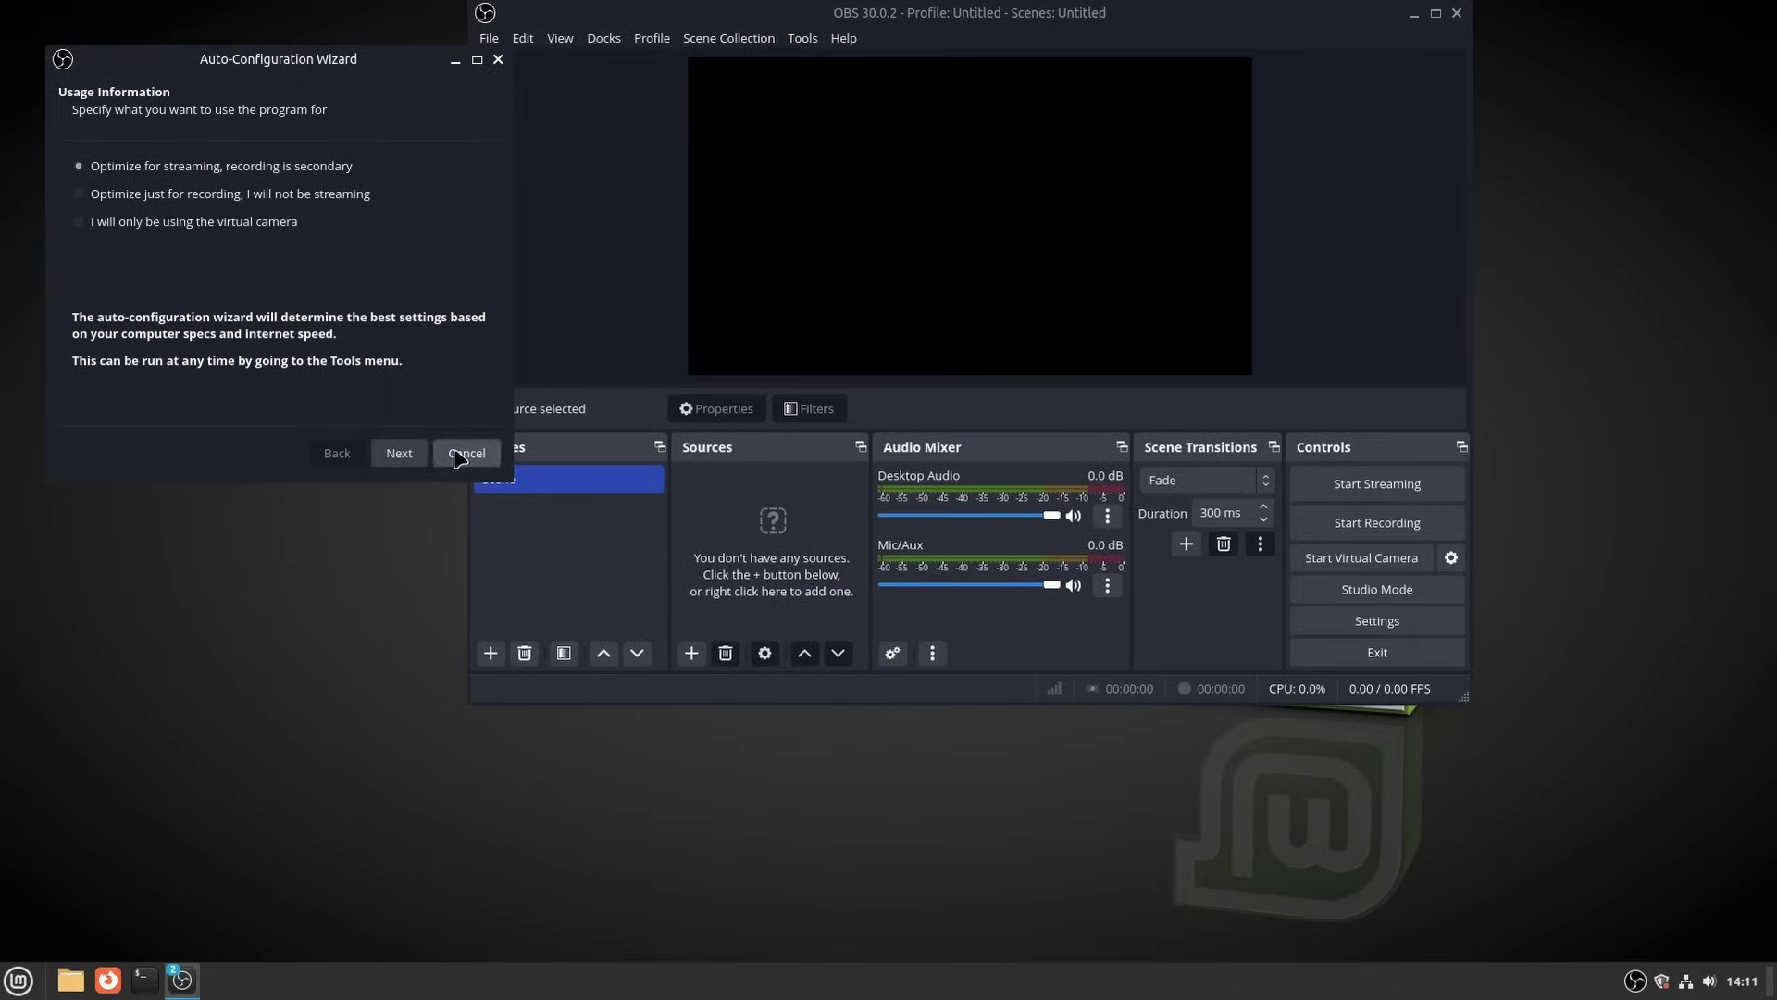
Cancel the Auto-Configuration Wizard, reposition the OBS window, and list the addable source types
{"action": "left_click", "coordinate": [458, 455]}
{"action": "left_click_drag", "start_coordinate": [1000, 20], "coordinate": [893, 122]}
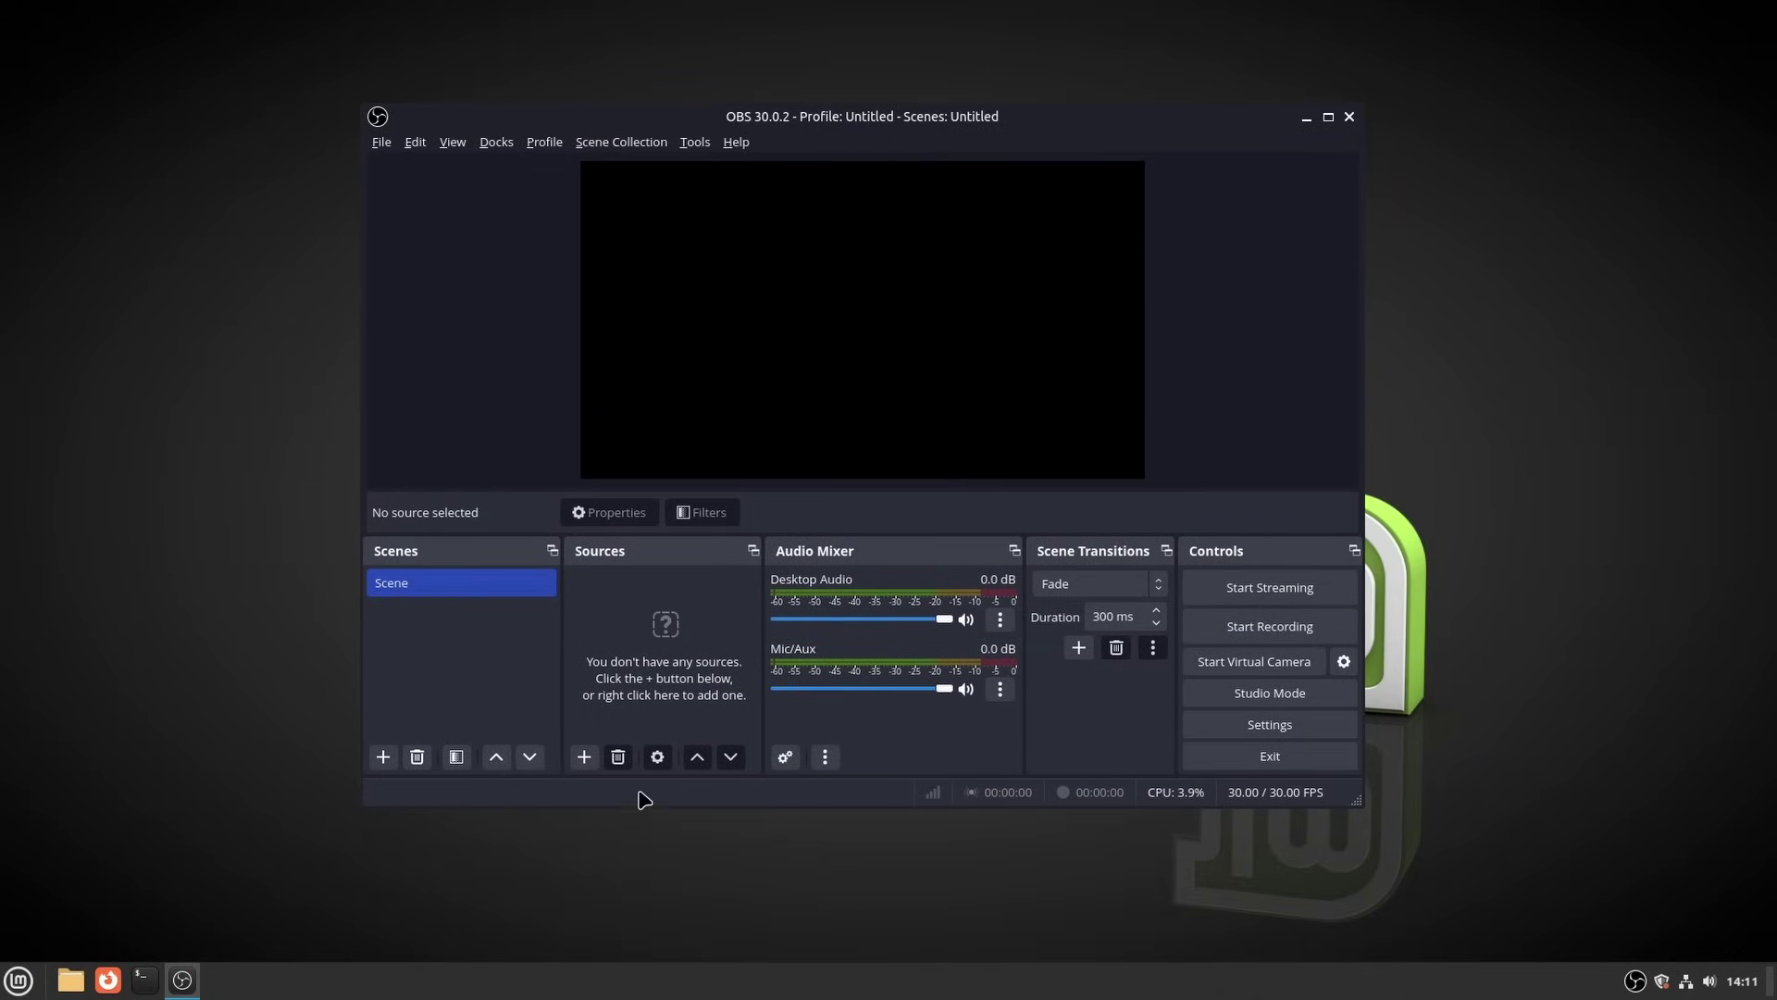
{"action": "left_click", "coordinate": [584, 759]}
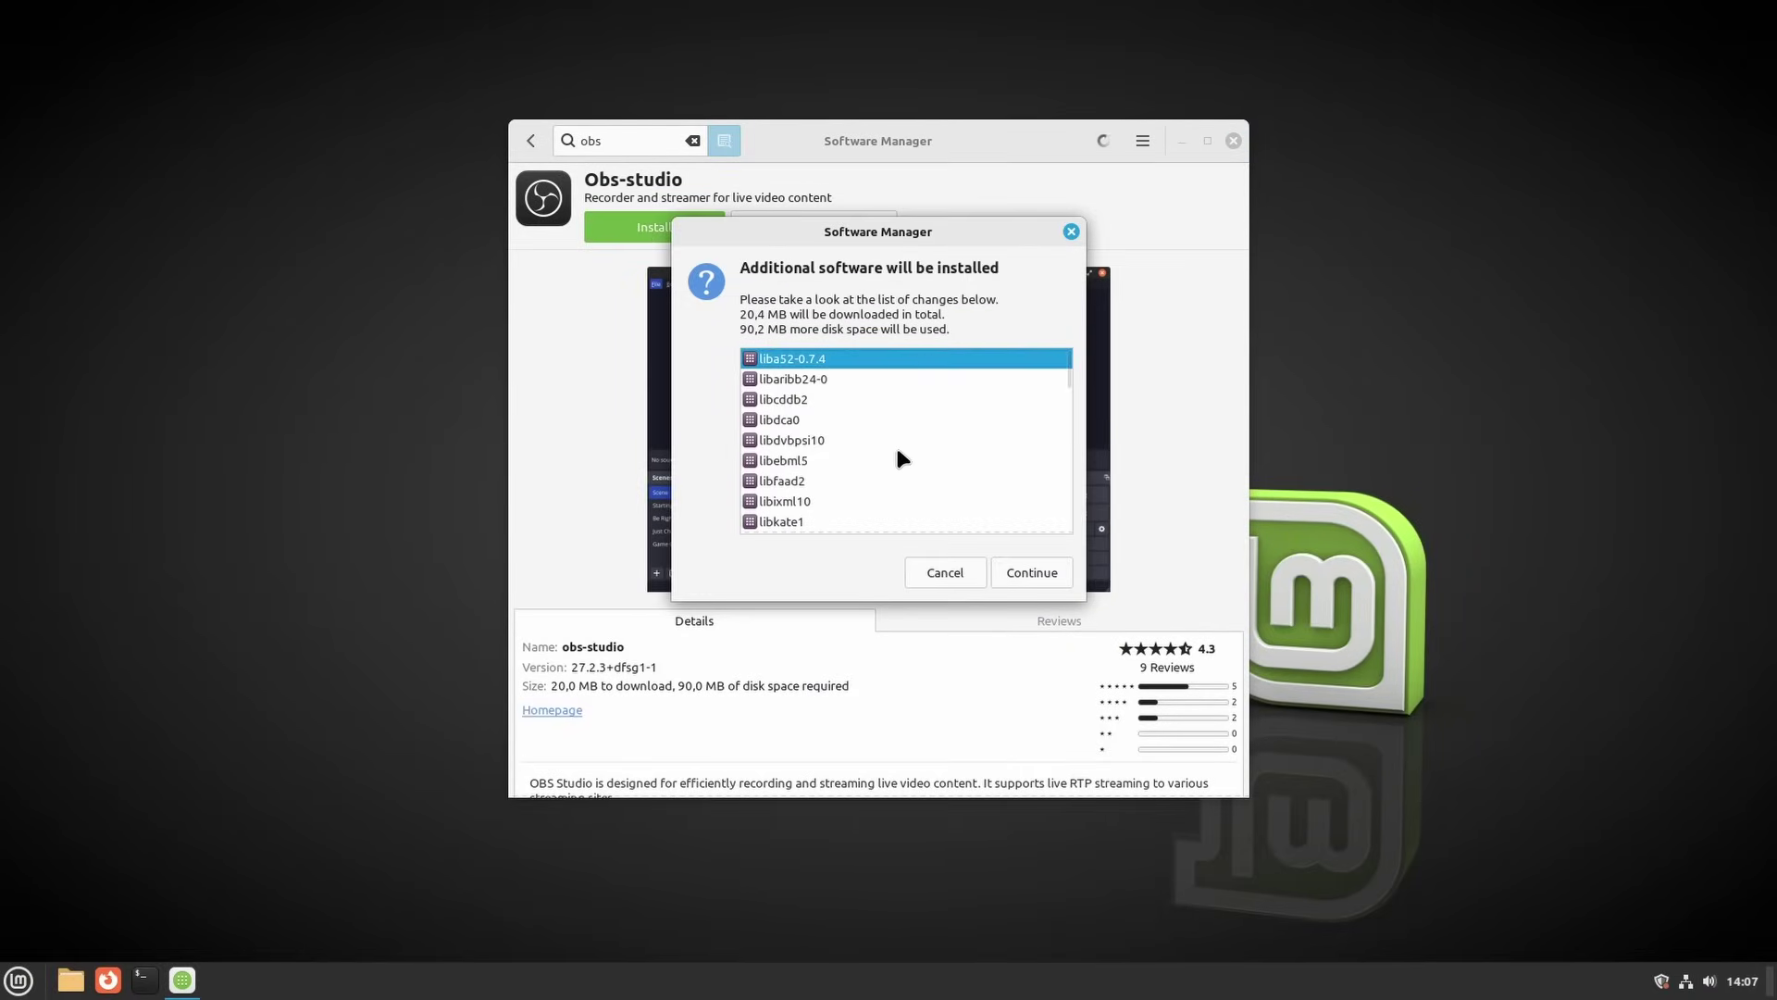
Install Obs-studio and accept the additional packages with Continue
{"action": "scroll", "coordinate": [904, 456], "scroll_direction": "down", "scroll_amount": 5}
{"action": "left_click", "coordinate": [1031, 574]}
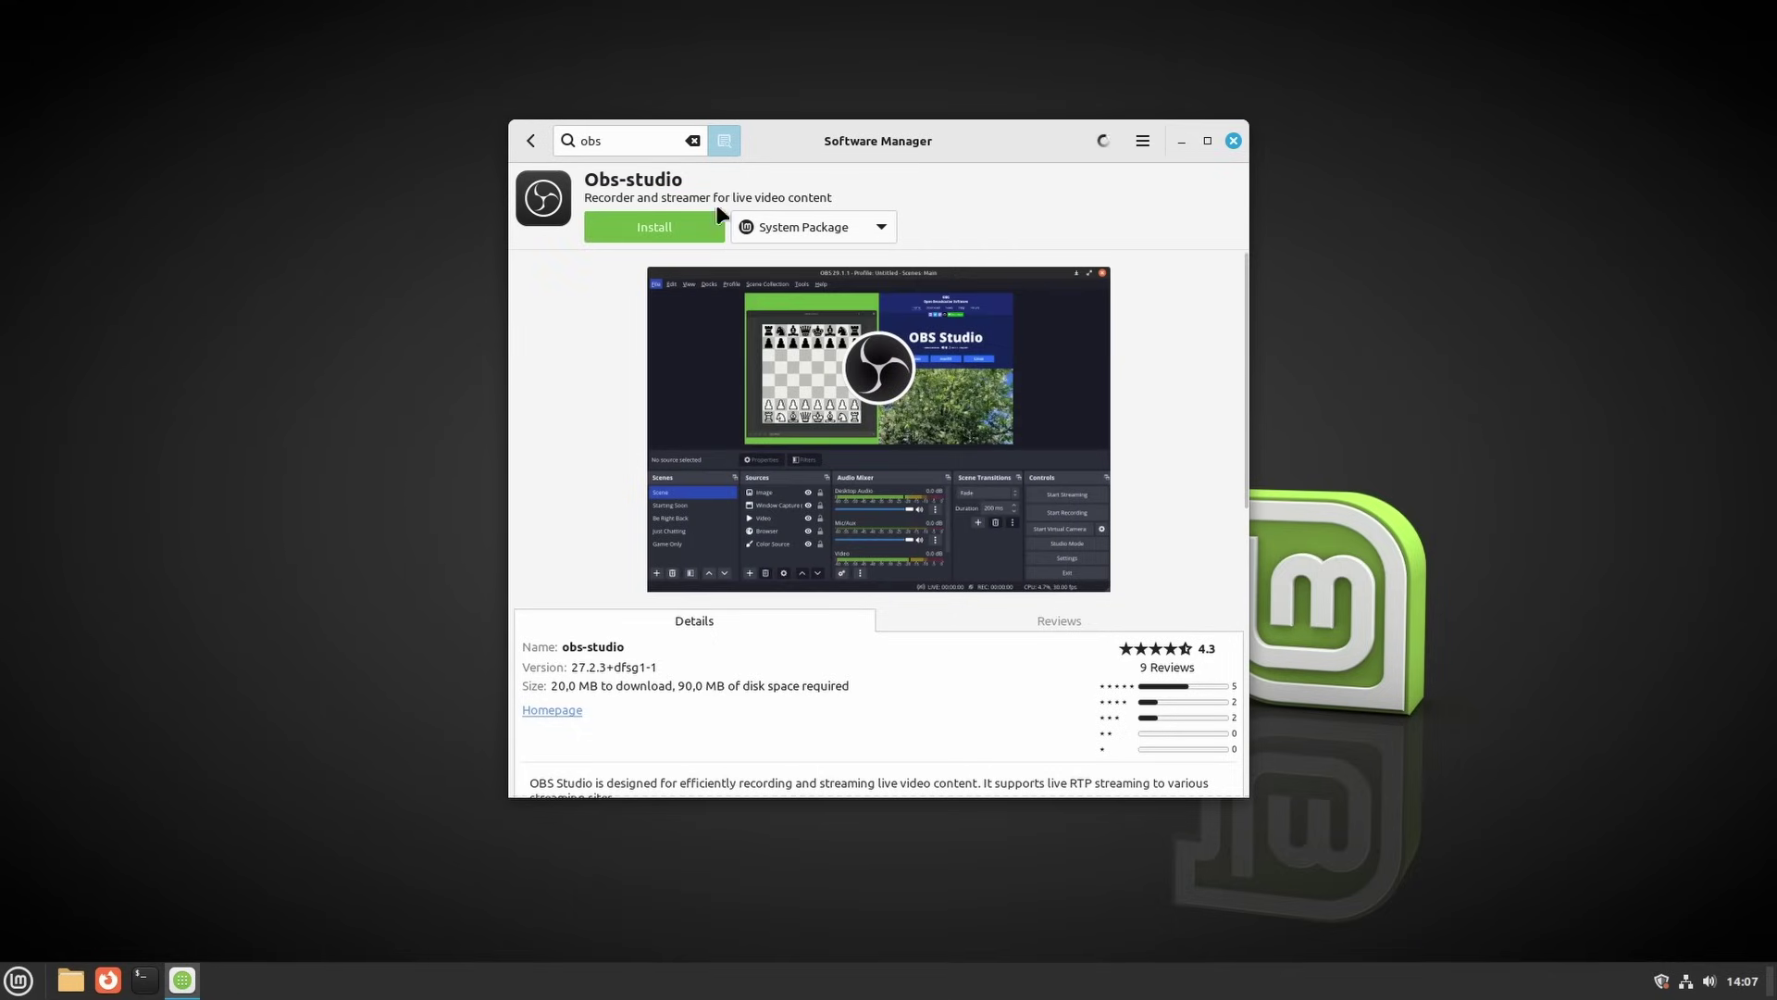
{"action": "left_click", "coordinate": [706, 215]}
{"action": "left_click", "coordinate": [1042, 570]}
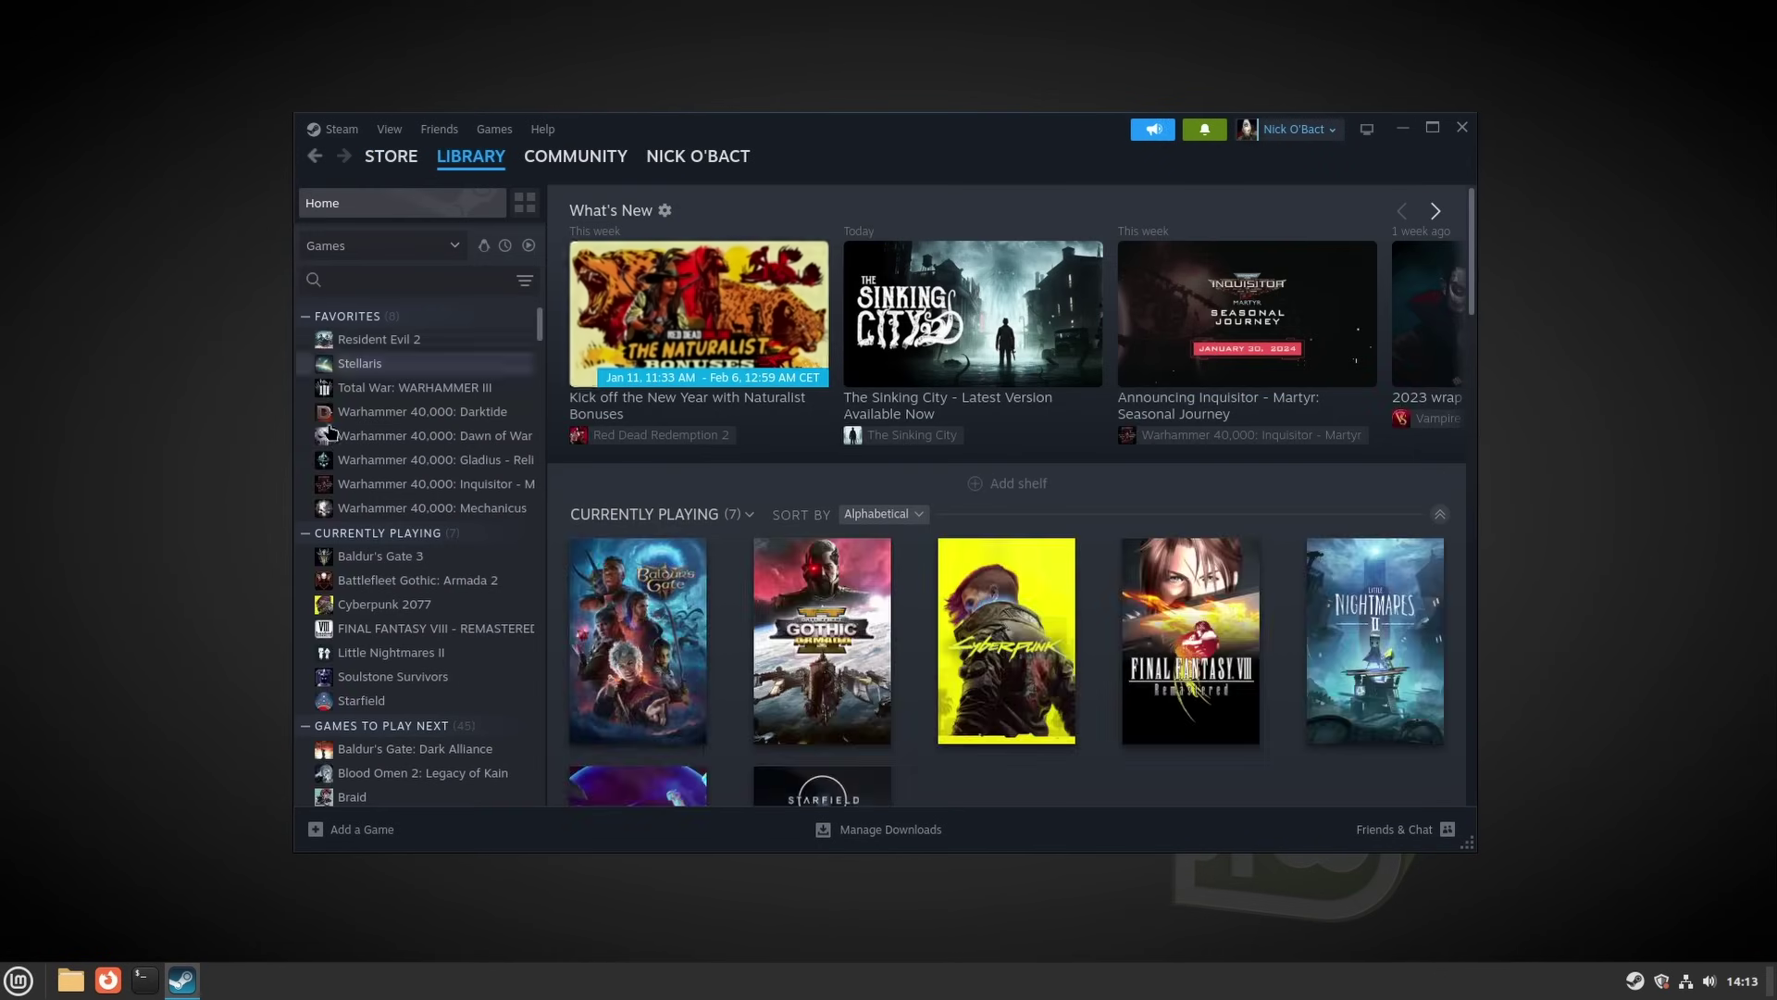
Open Steam's tray menu, widen the Steam window slightly, then close it
{"action": "right_click", "coordinate": [1635, 981]}
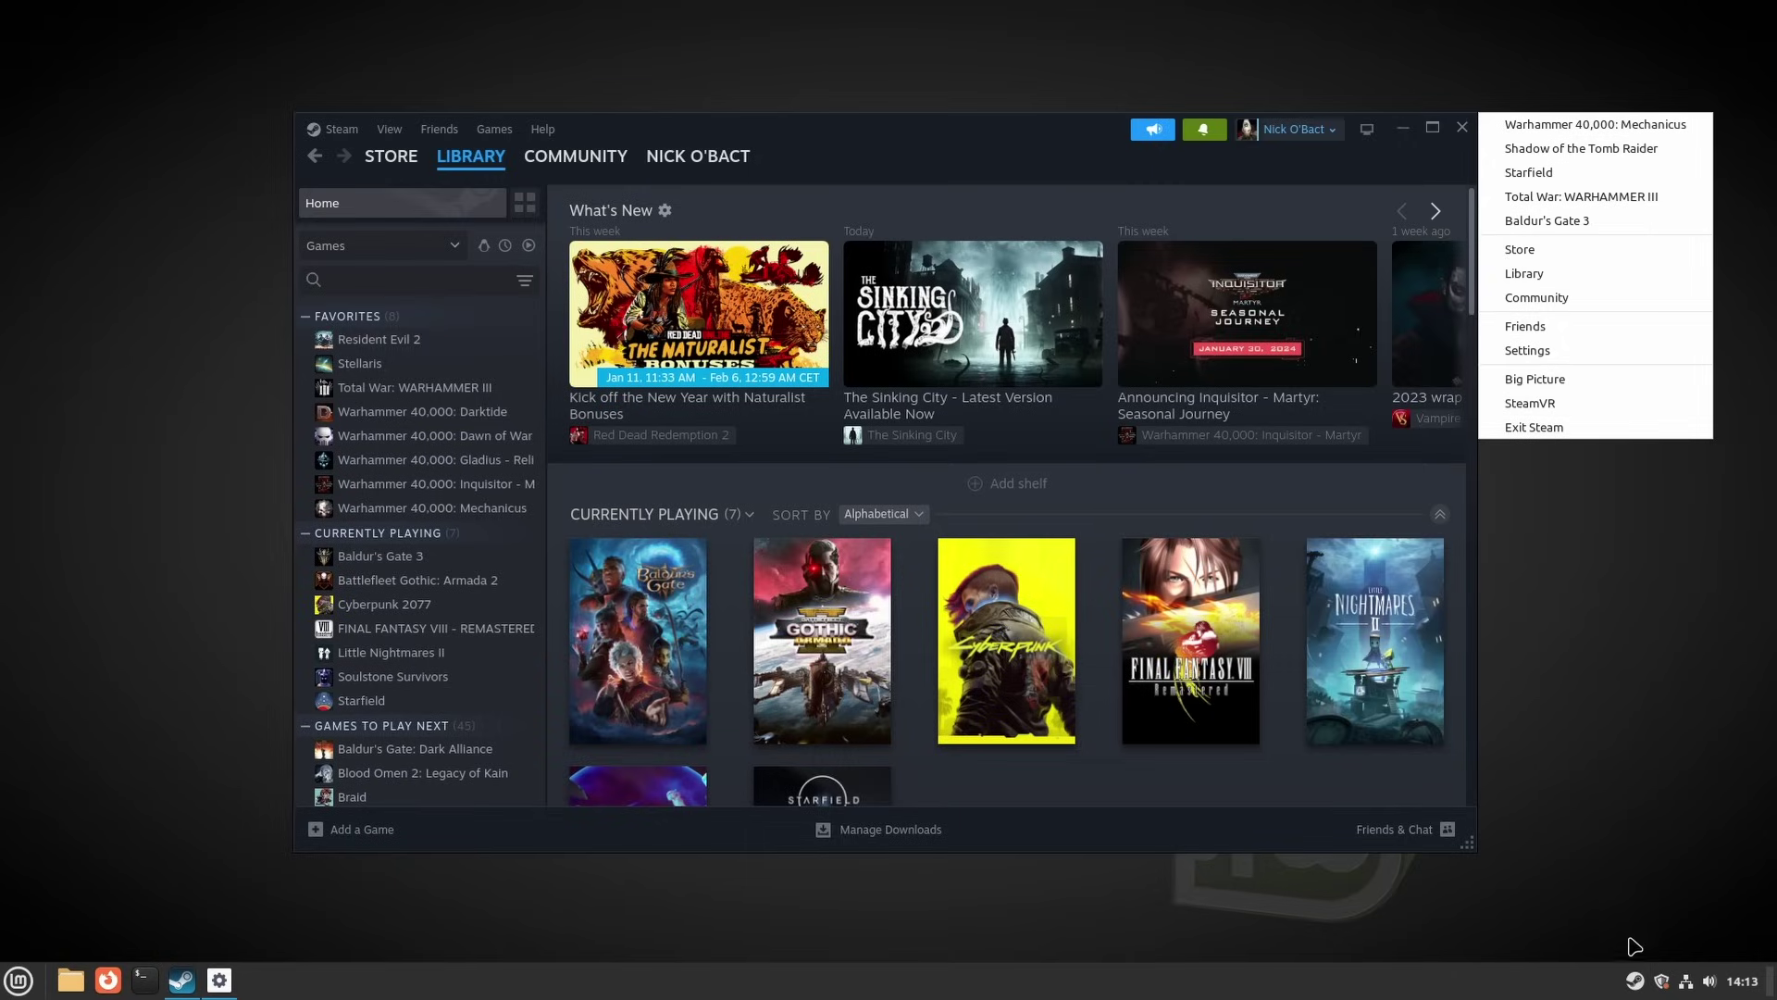
{"action": "left_click_drag", "start_coordinate": [1487, 854], "coordinate": [1505, 853]}
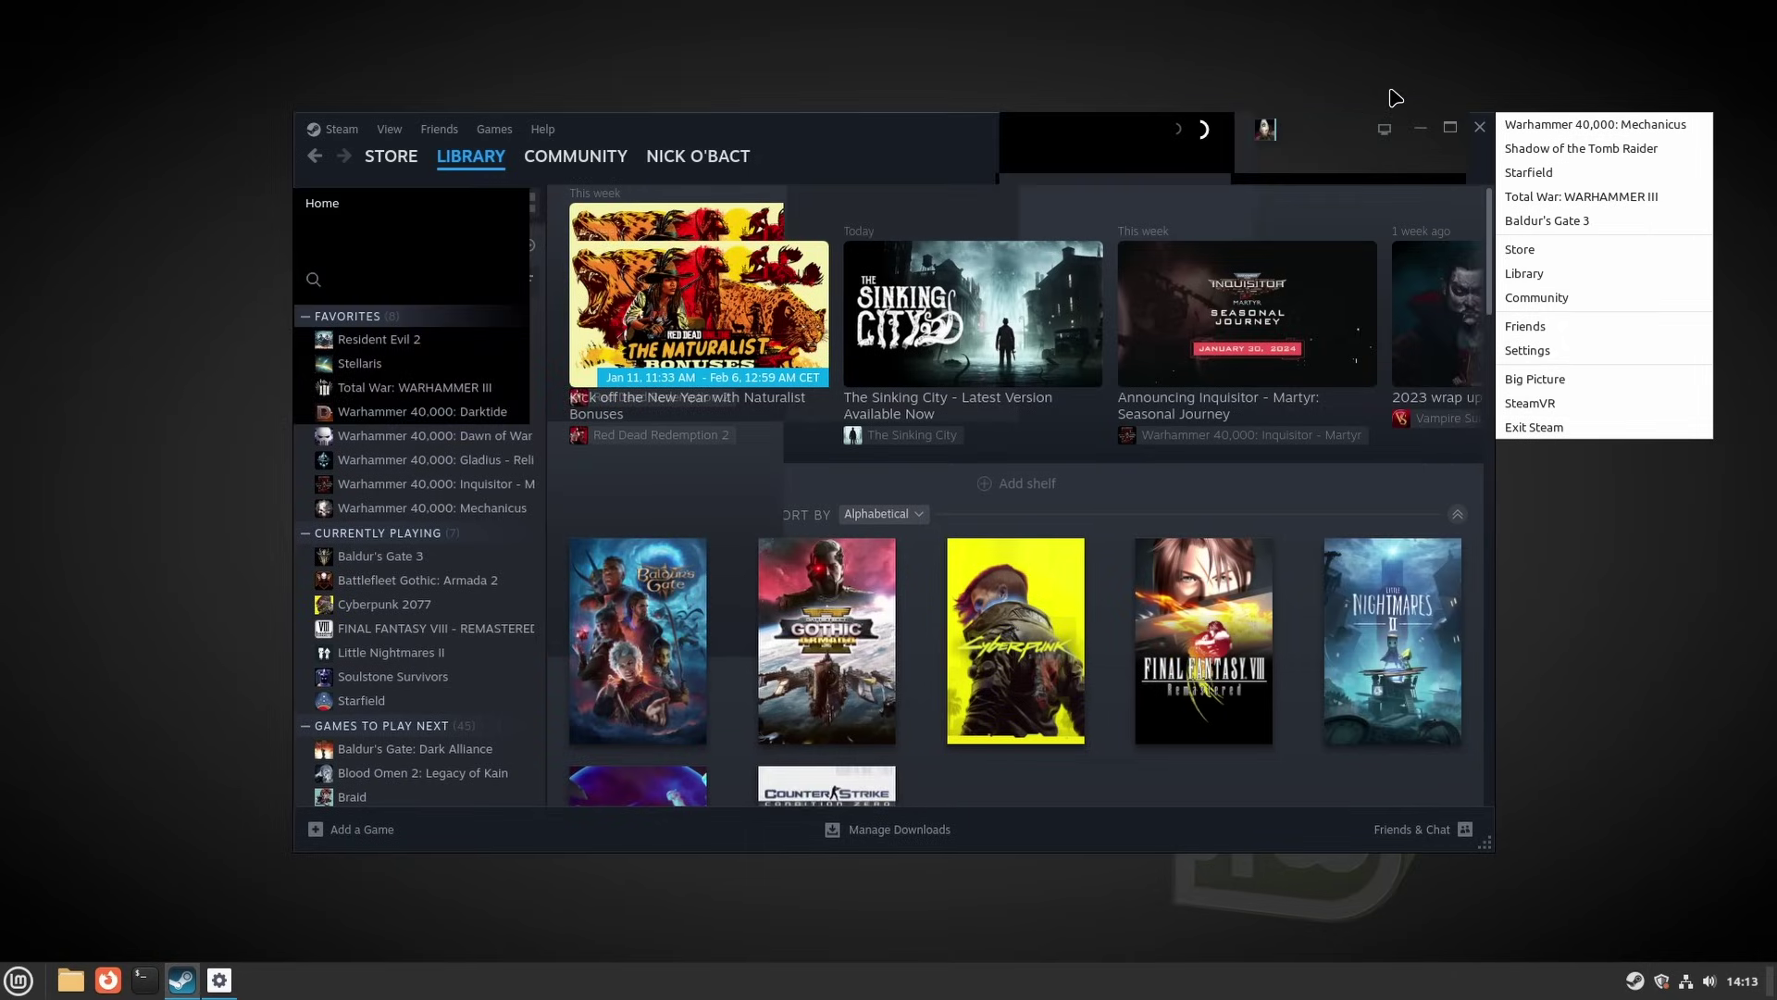
{"action": "left_click", "coordinate": [1482, 129]}
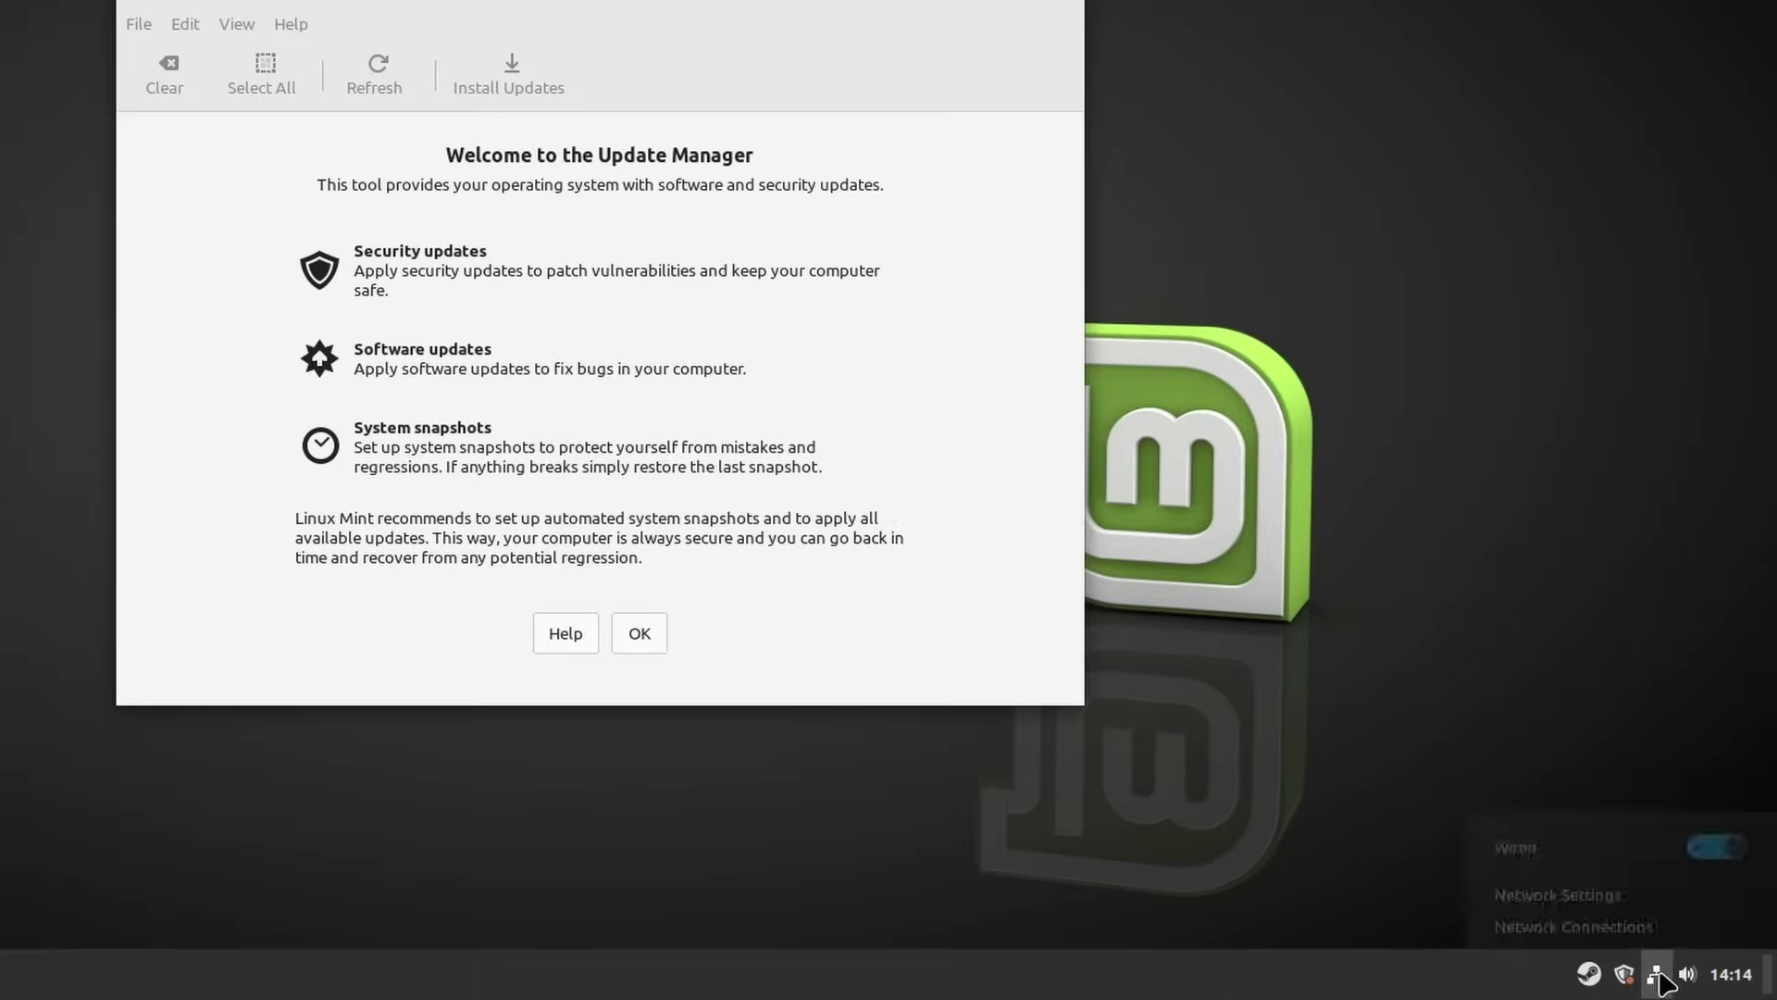
Check the panel's network connection popup and open then close the calendar popup
{"action": "left_click", "coordinate": [1690, 977]}
{"action": "left_click", "coordinate": [1722, 974]}
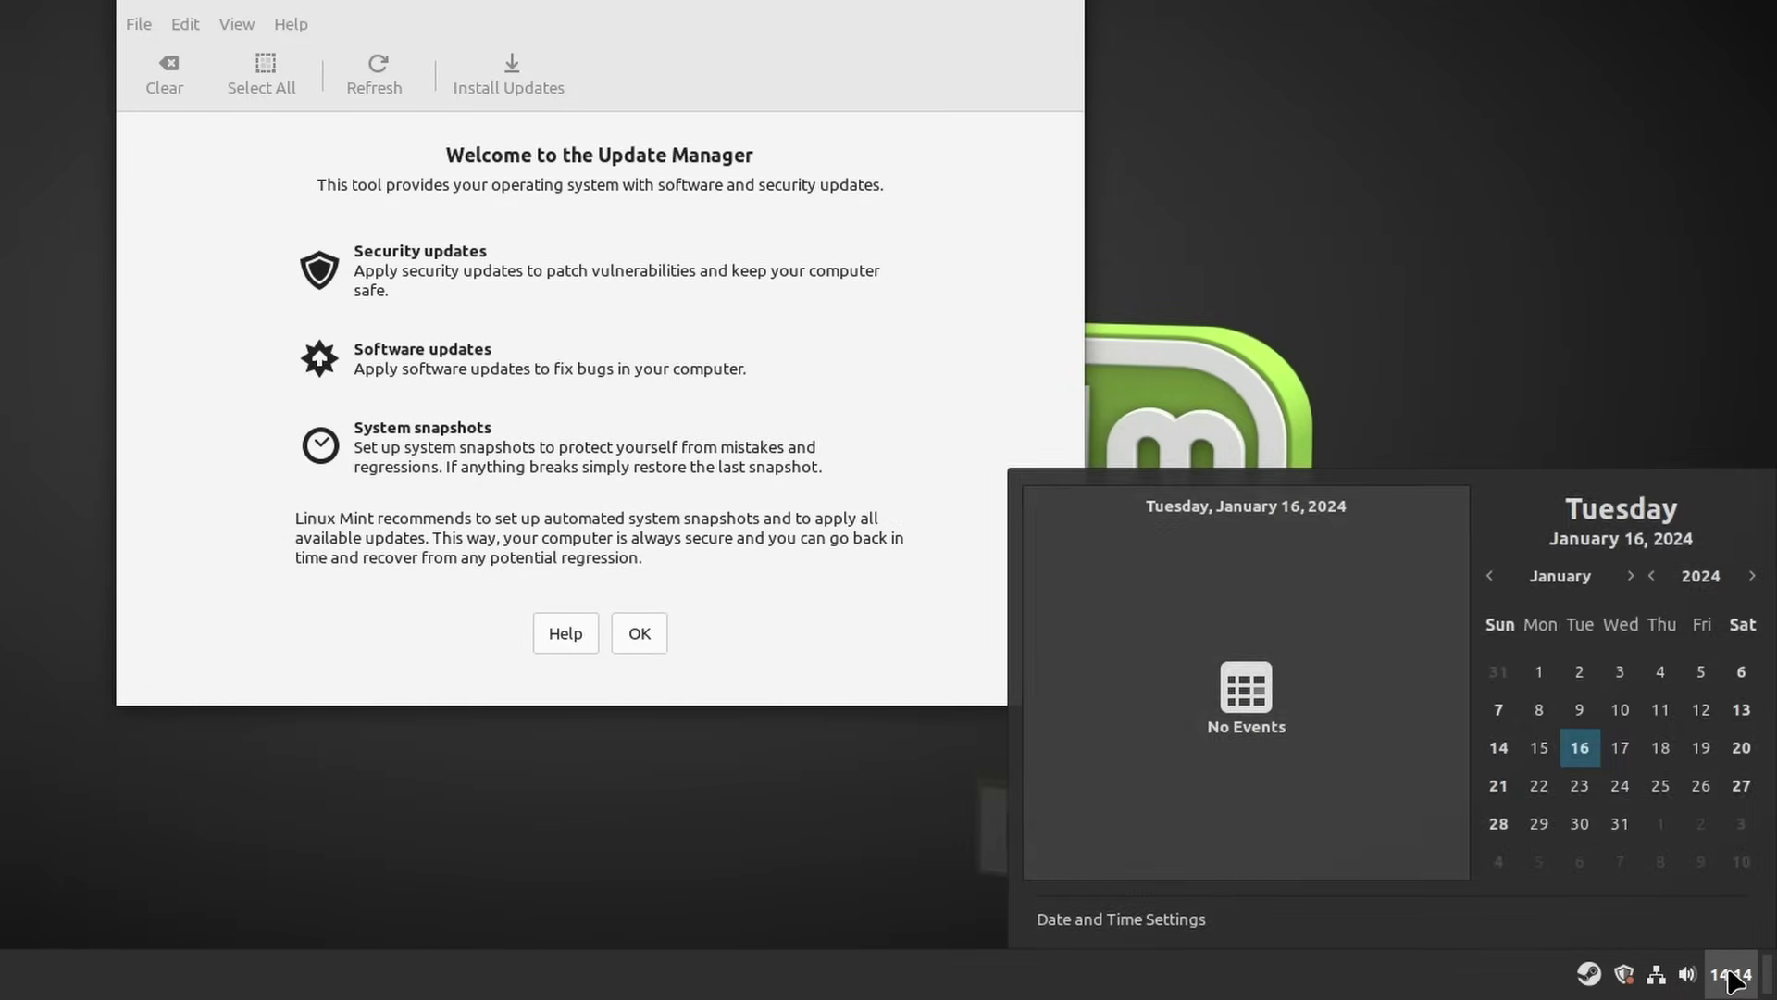
{"action": "left_click", "coordinate": [1722, 974]}
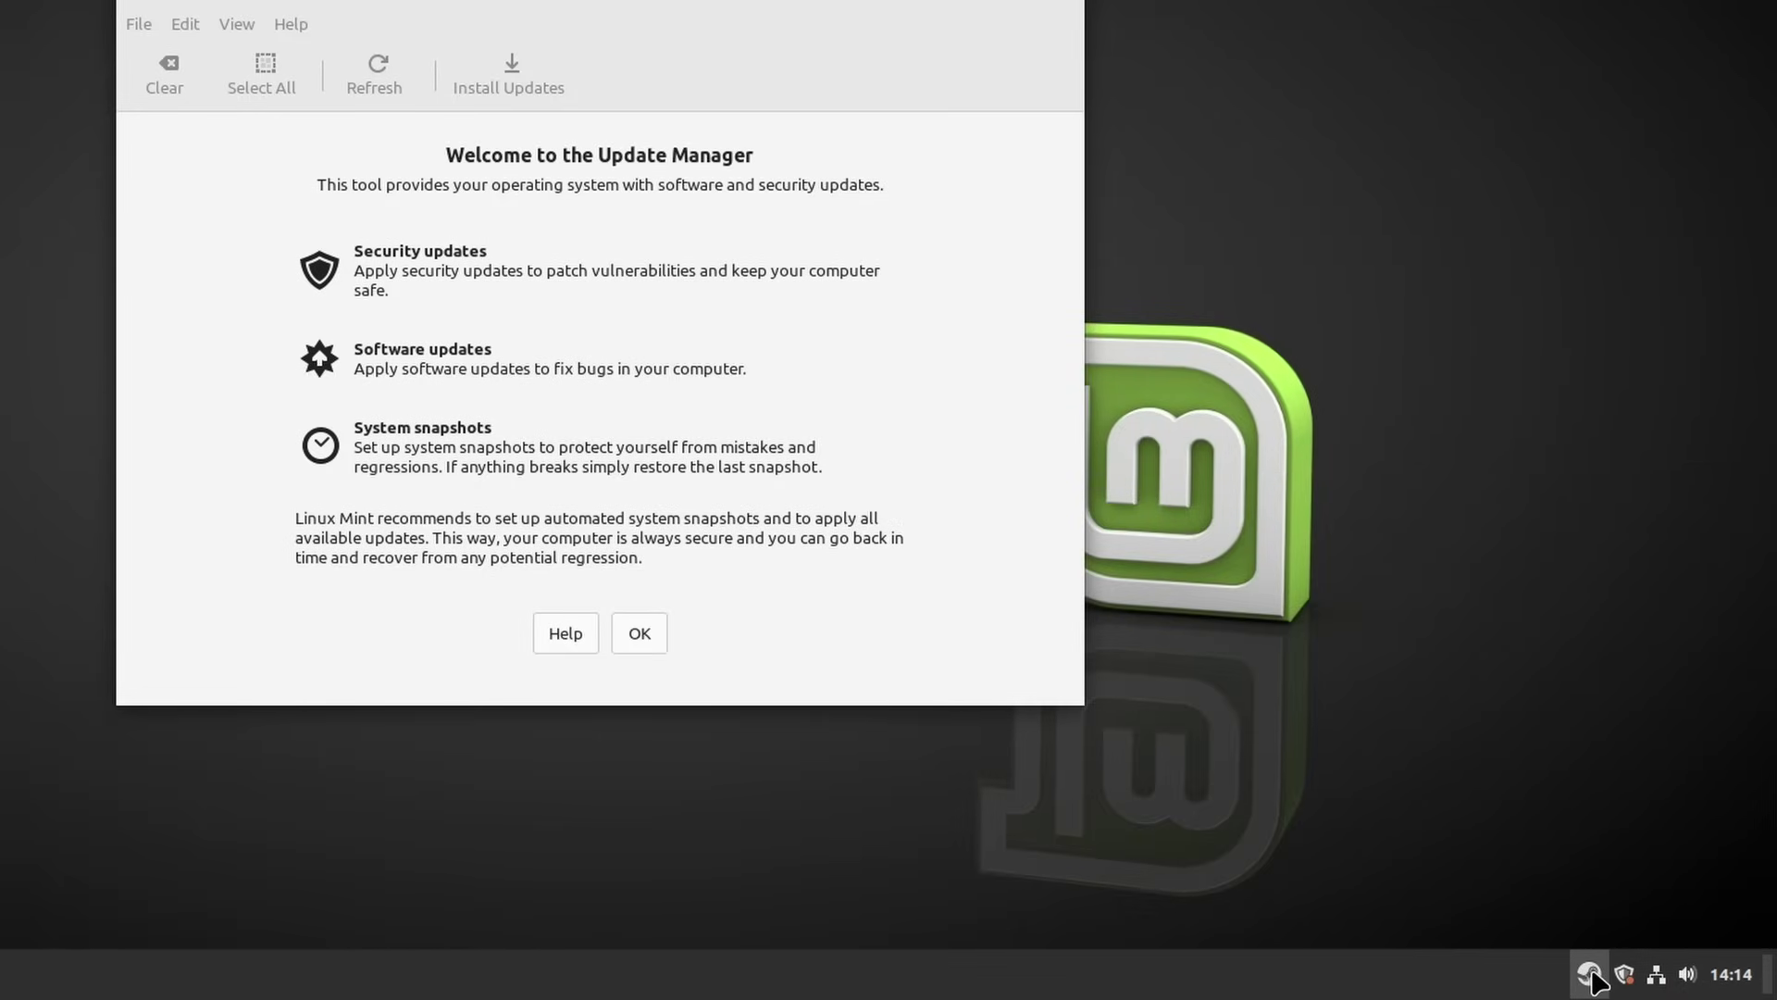
Close Update Manager and review new-window placement options, then close Settings and minimize the Home window
{"action": "left_click", "coordinate": [1071, 3]}
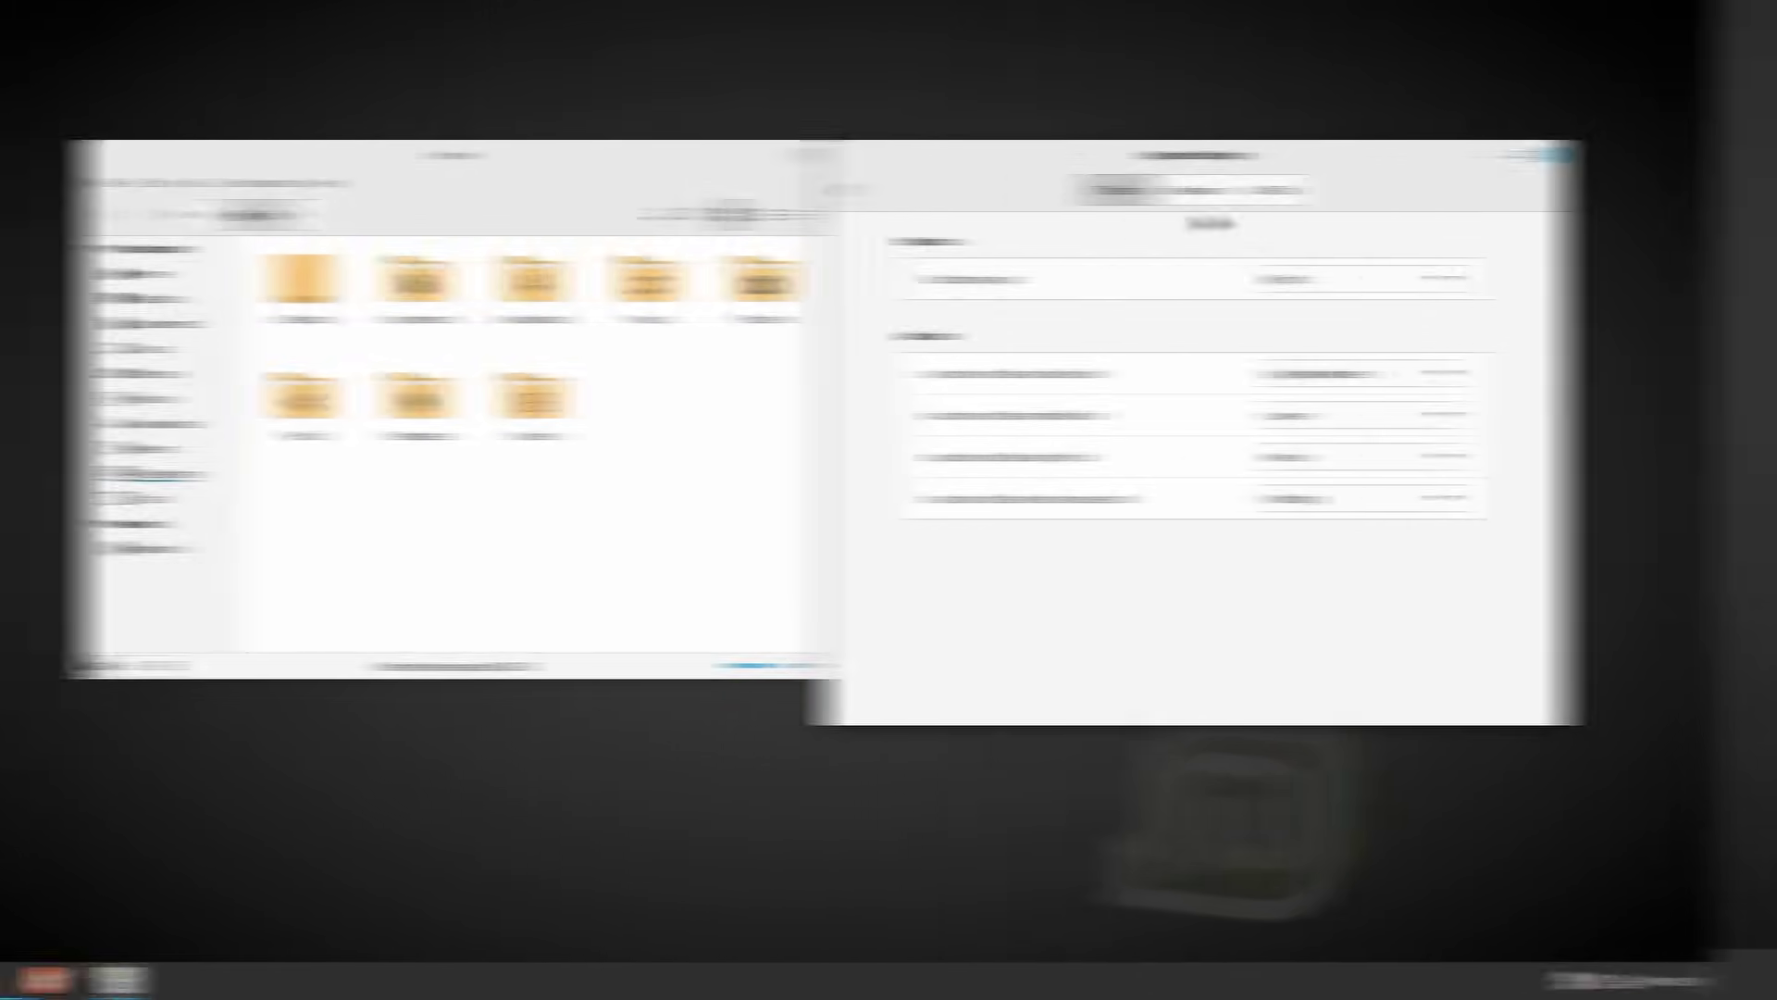
{"action": "left_click", "coordinate": [1259, 189]}
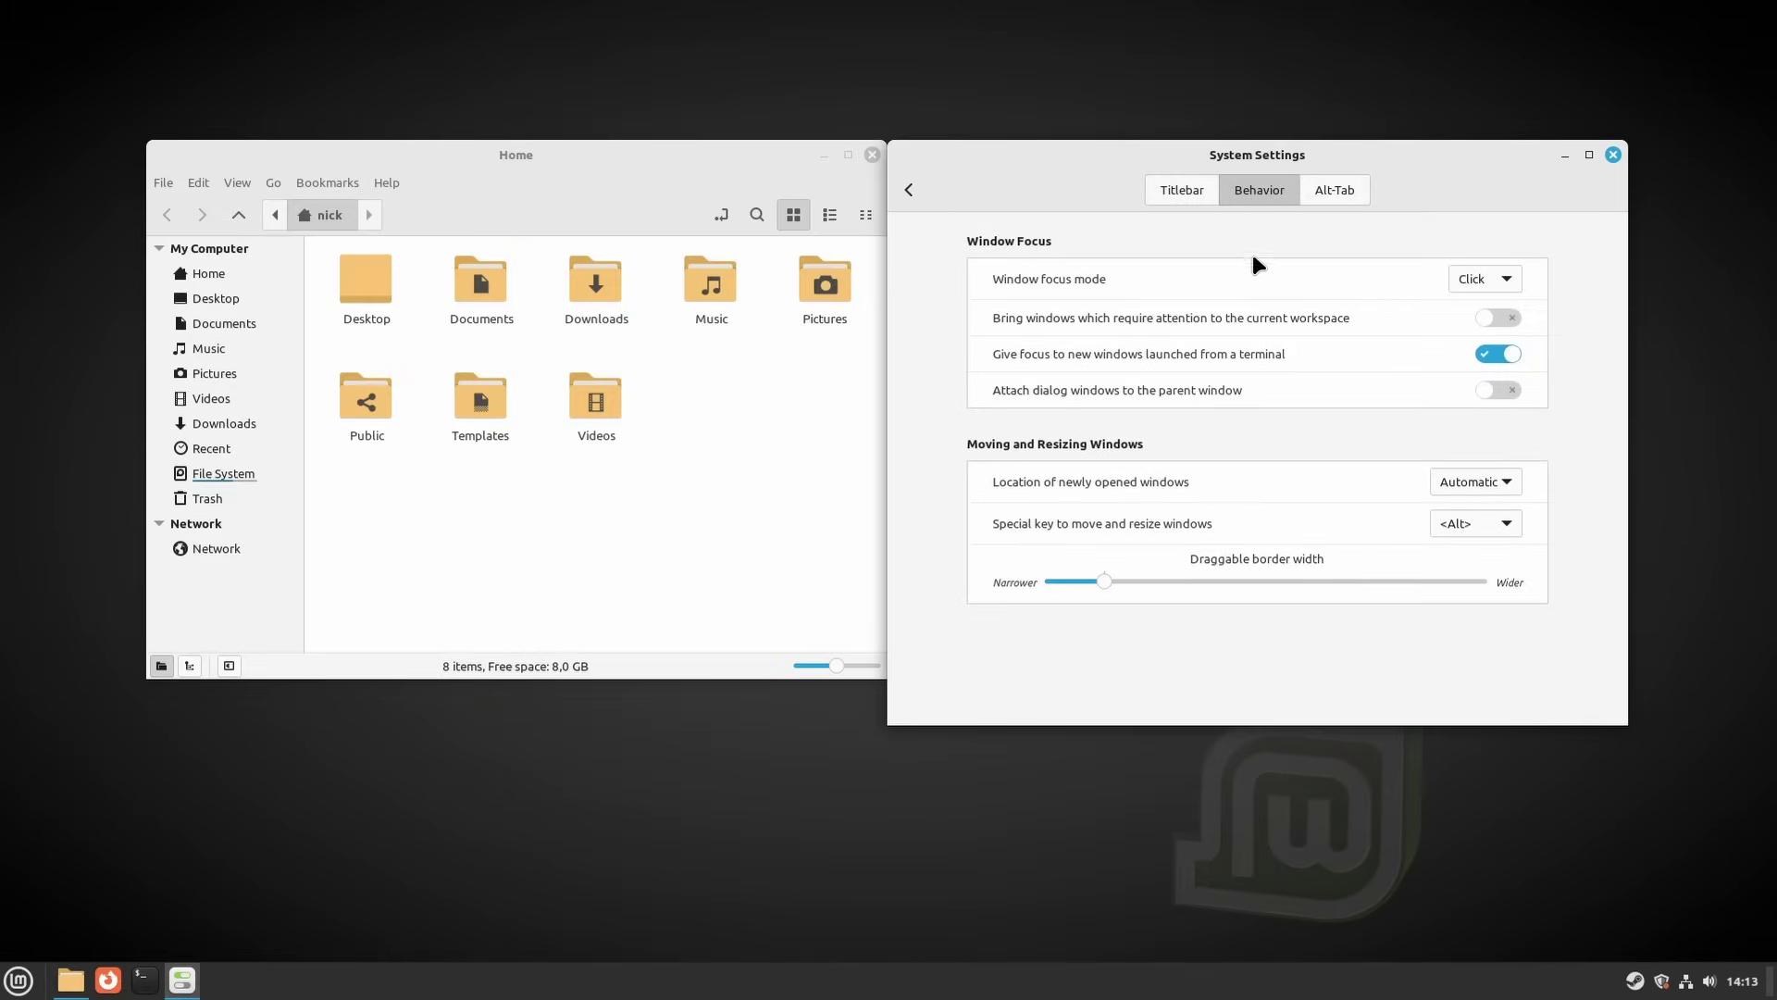
{"action": "left_click", "coordinate": [1469, 479]}
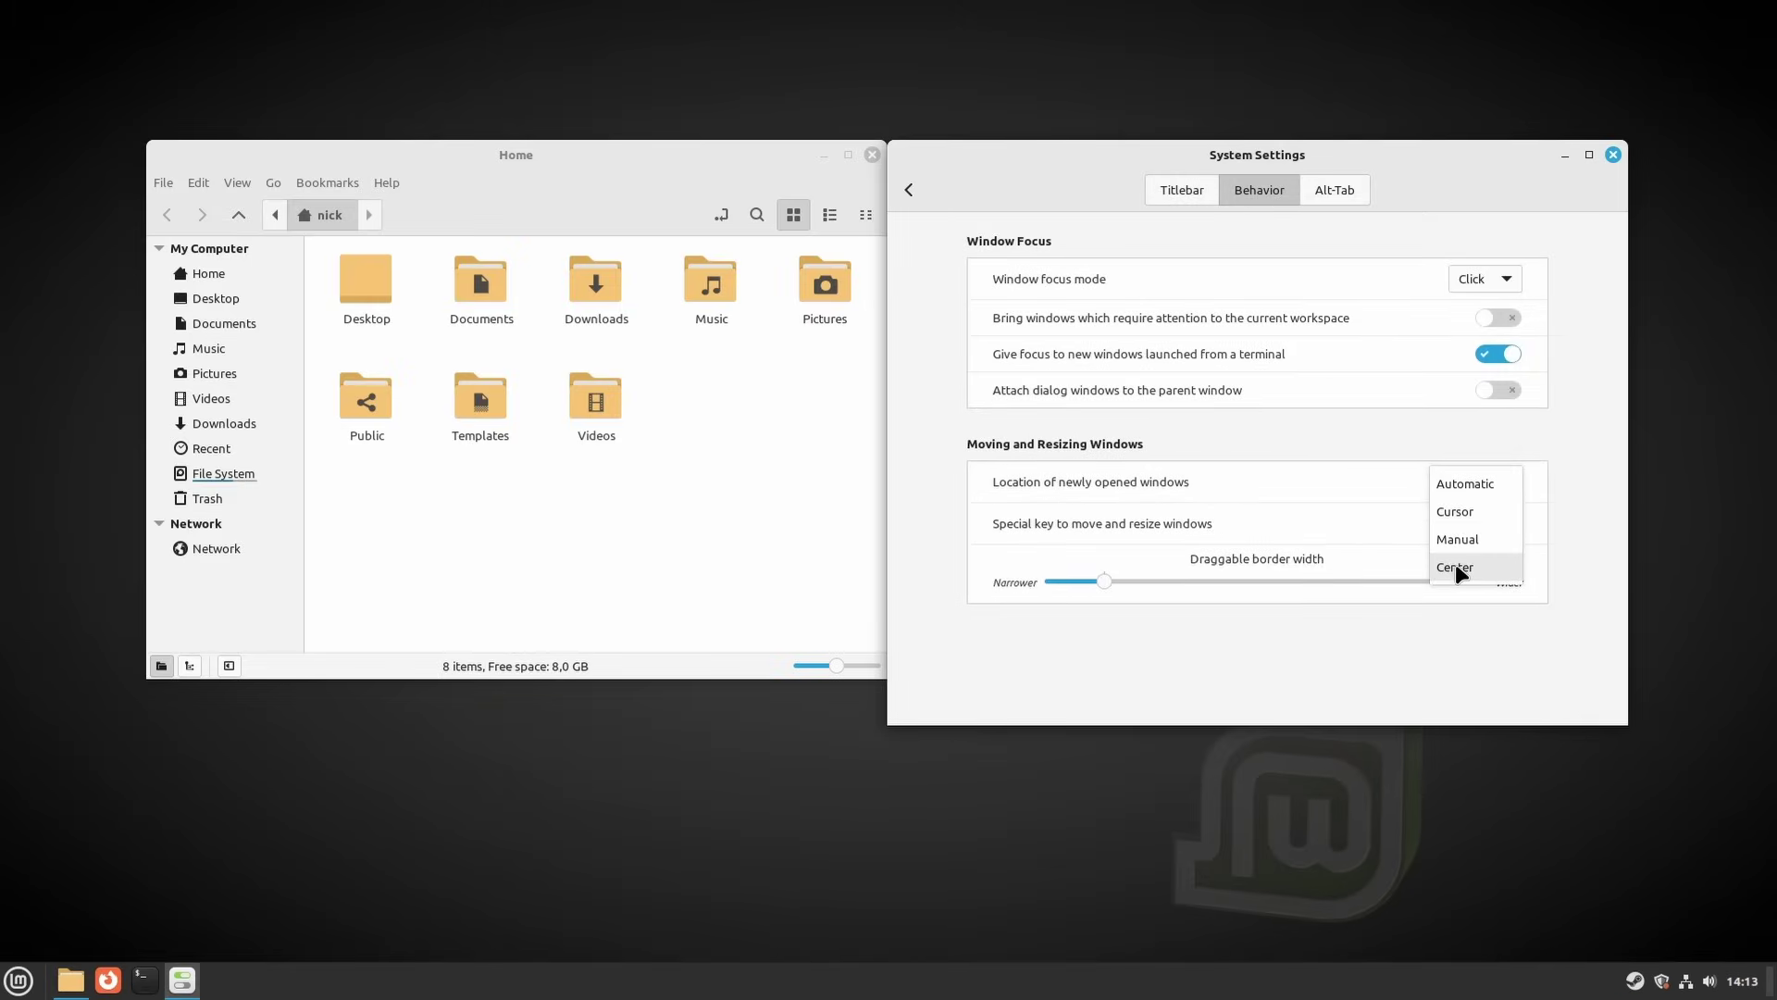
{"action": "left_click", "coordinate": [1613, 156]}
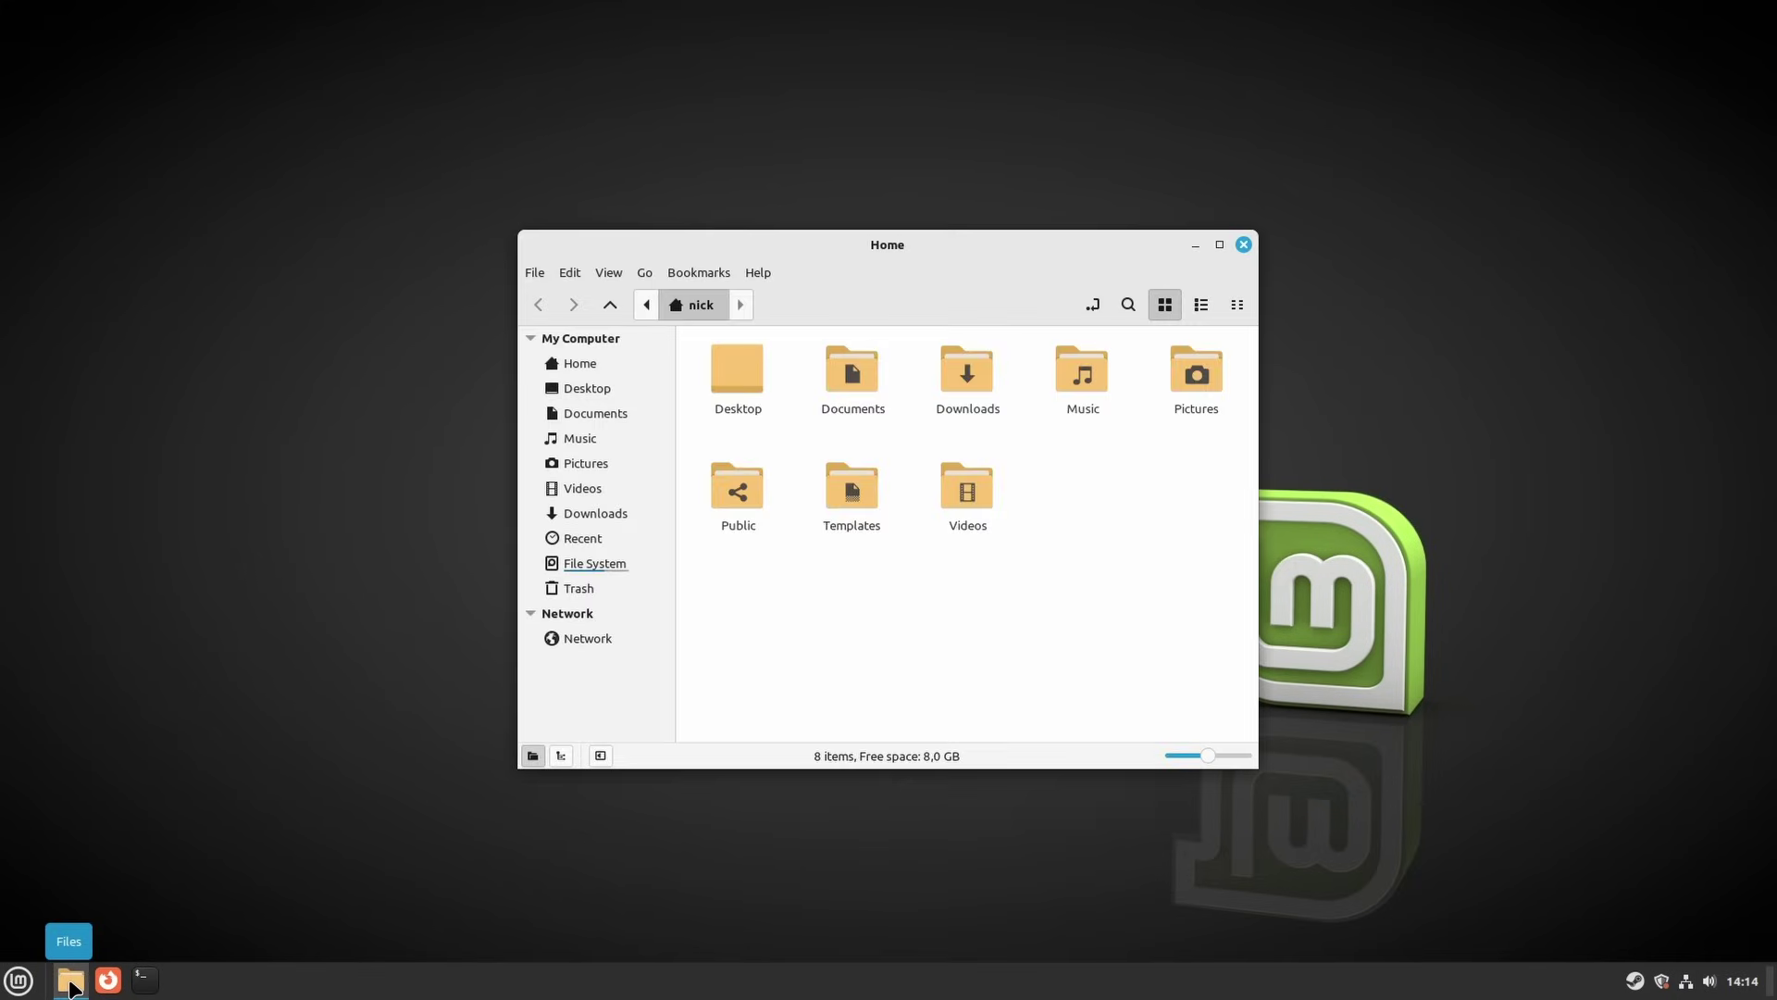
{"action": "left_click", "coordinate": [70, 985]}
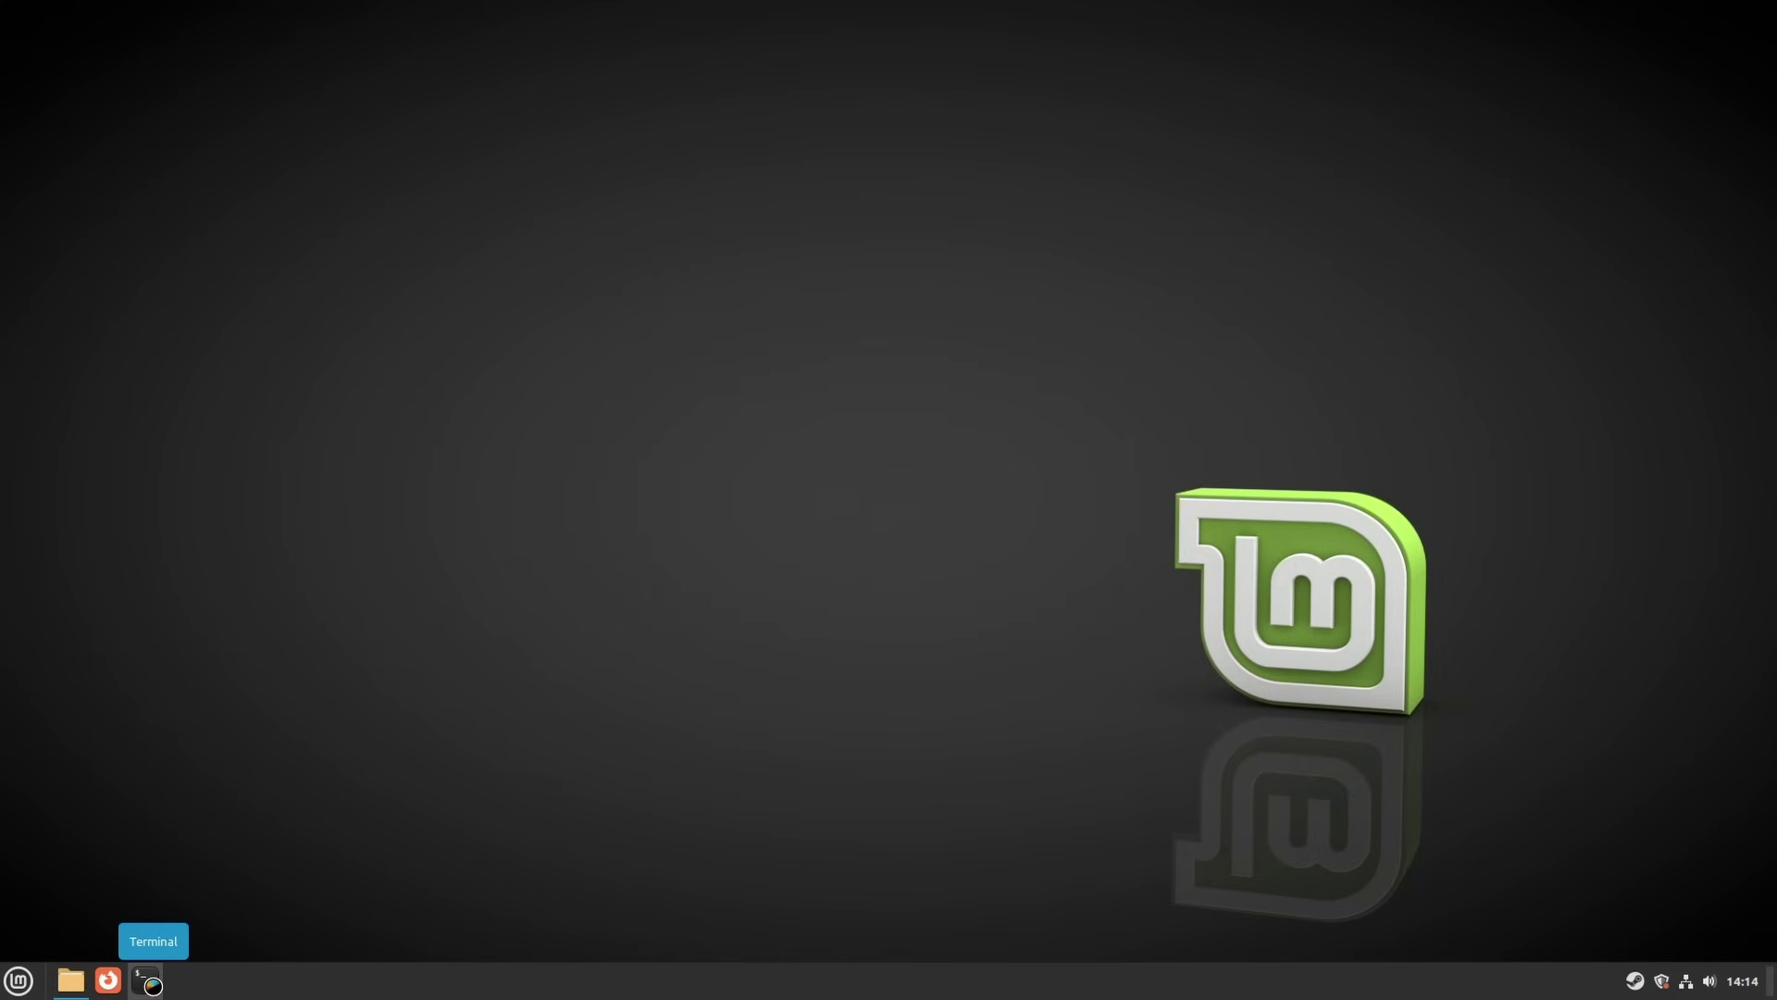
Open and close a terminal, minimize the Steam Store, and dismiss the Friends List not-responding warning
{"action": "left_click", "coordinate": [147, 981]}
{"action": "left_click", "coordinate": [1176, 298]}
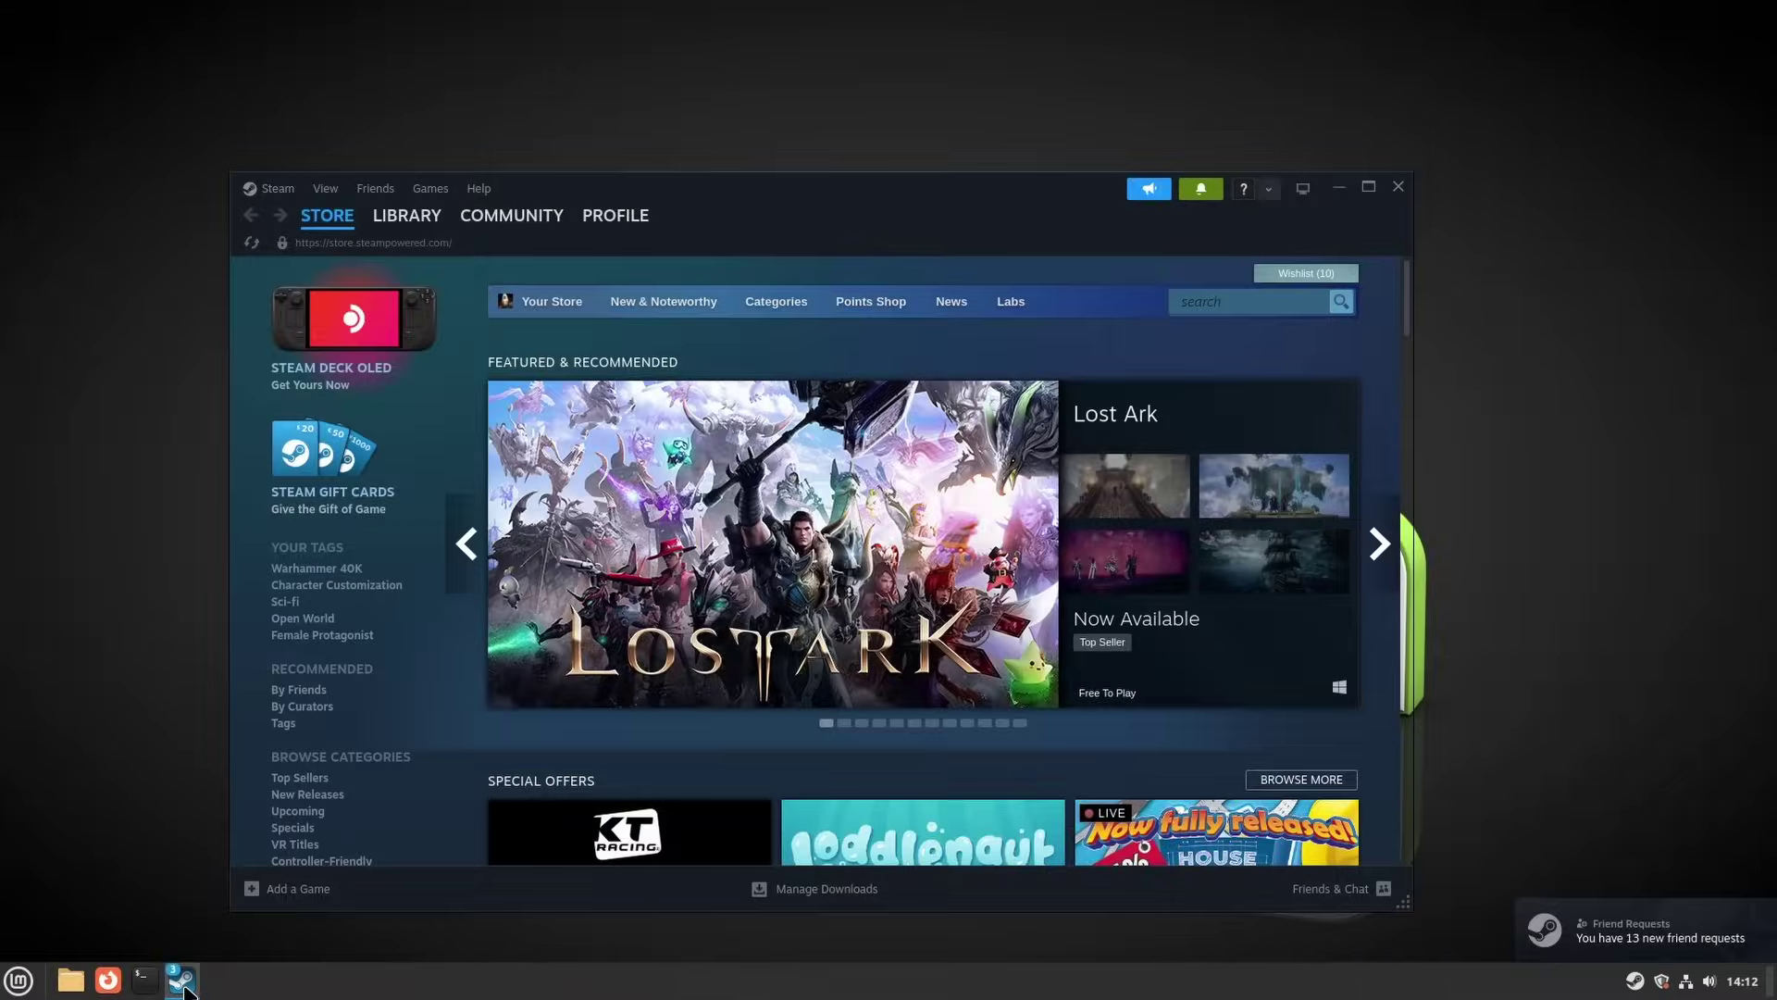
{"action": "left_click", "coordinate": [182, 979]}
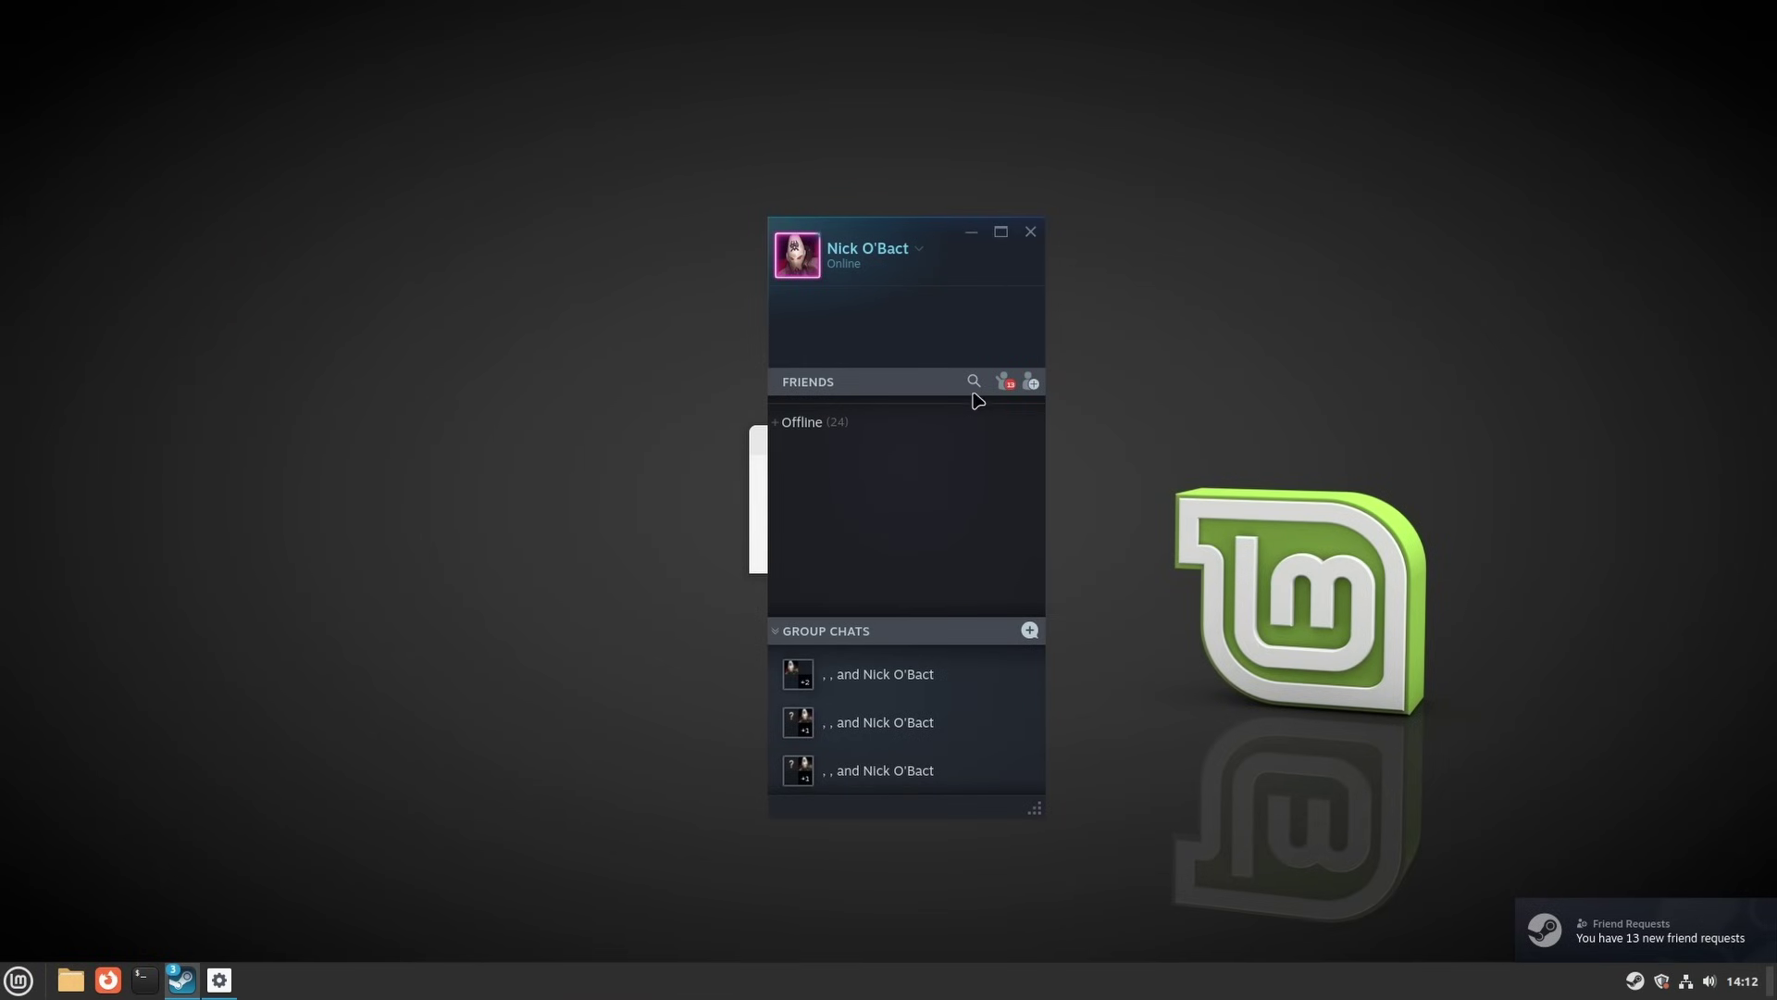
{"action": "left_click", "coordinate": [939, 554]}
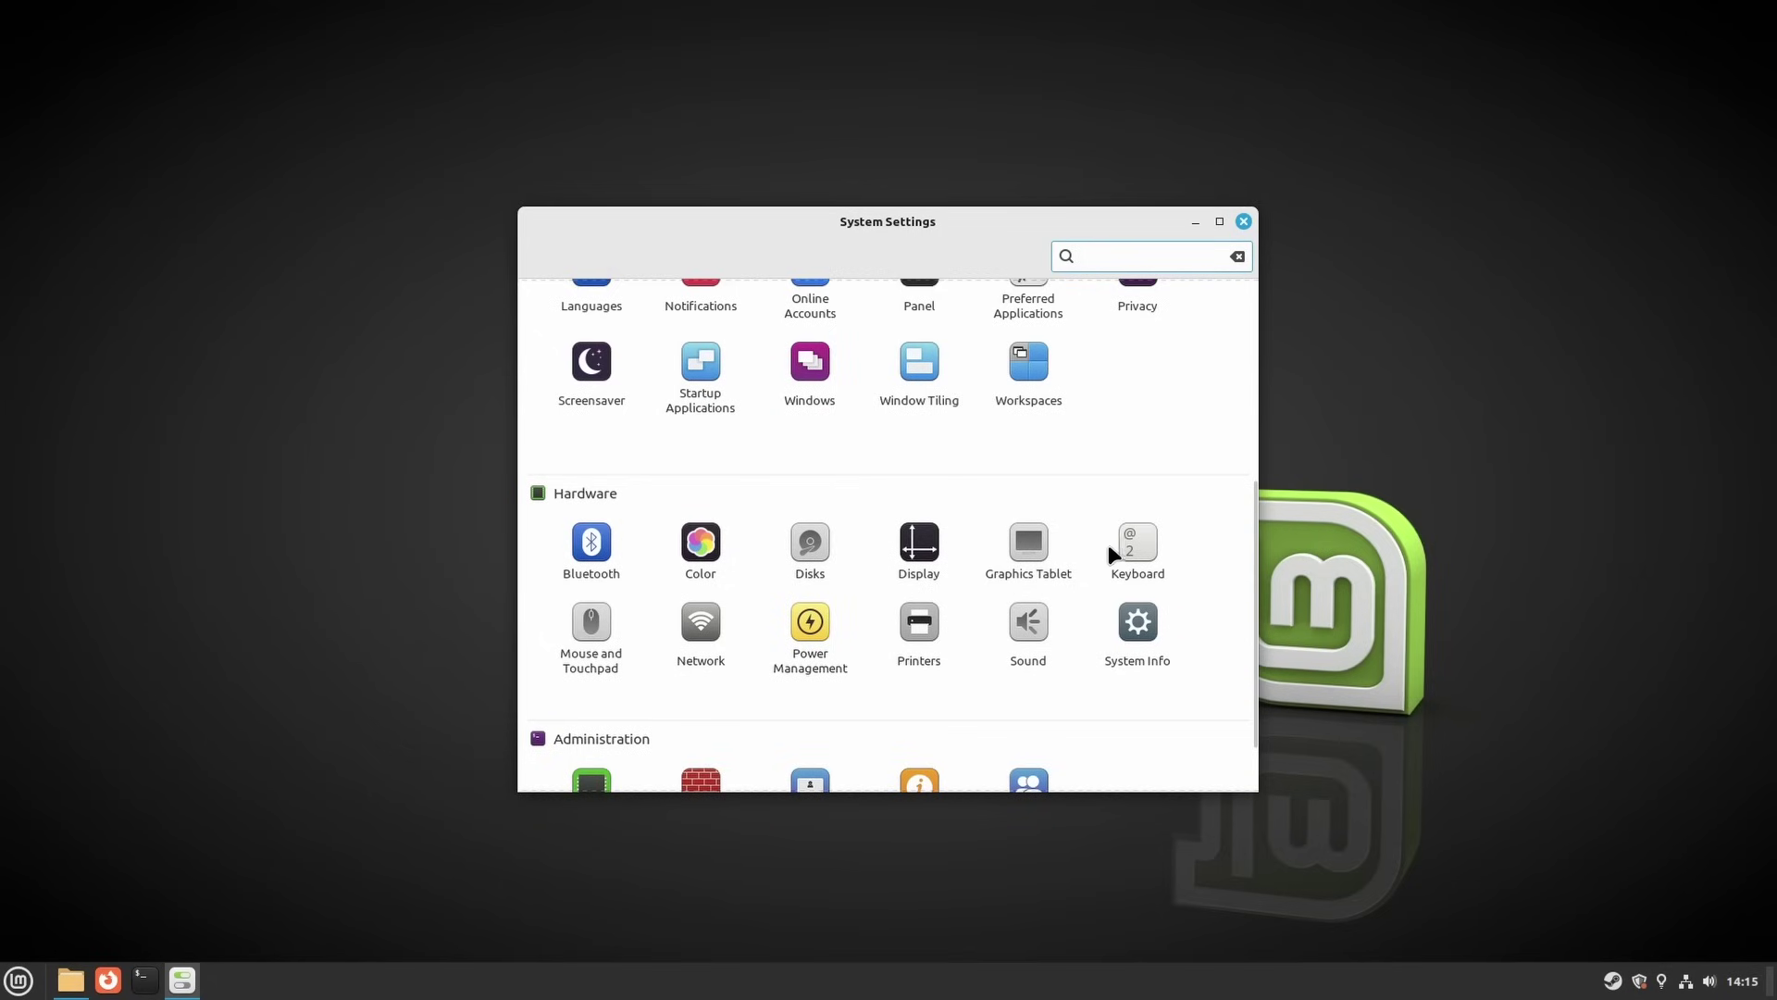
Open Keyboard settings, look at the Shortcuts tab, and return to the Typing key repeat options
{"action": "left_click", "coordinate": [1131, 547]}
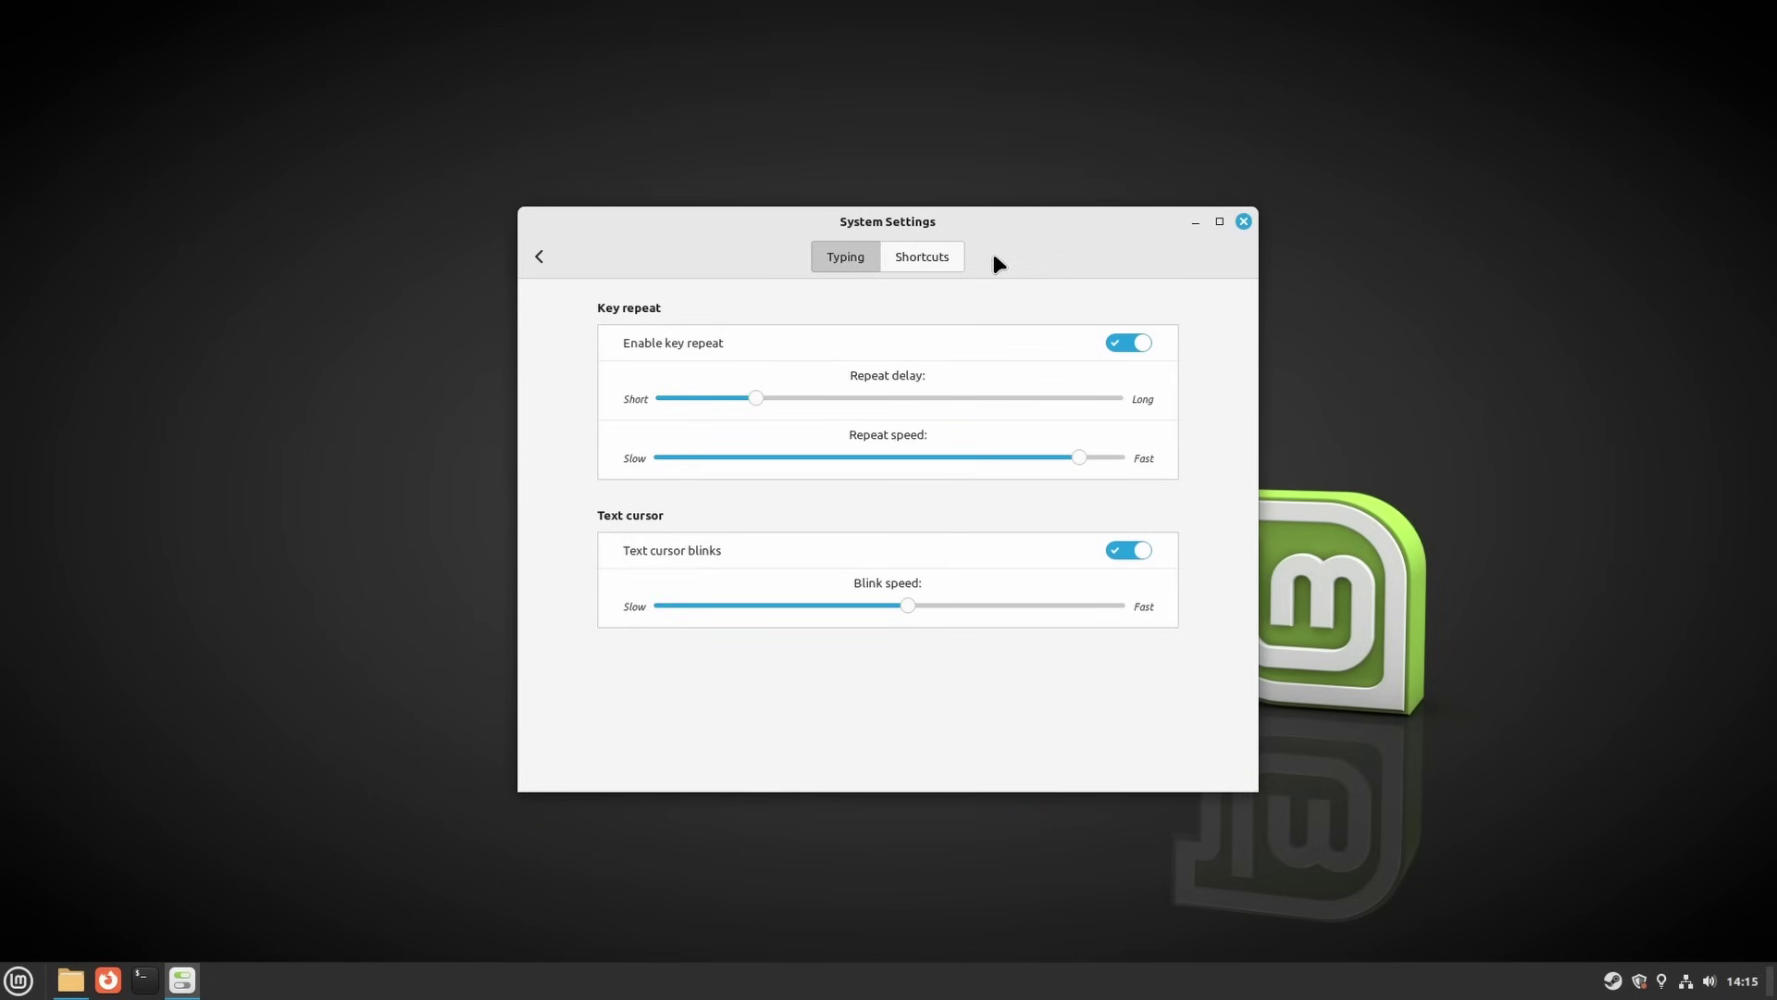
{"action": "left_click", "coordinate": [922, 258]}
{"action": "left_click", "coordinate": [844, 260]}
{"action": "left_click", "coordinate": [17, 983]}
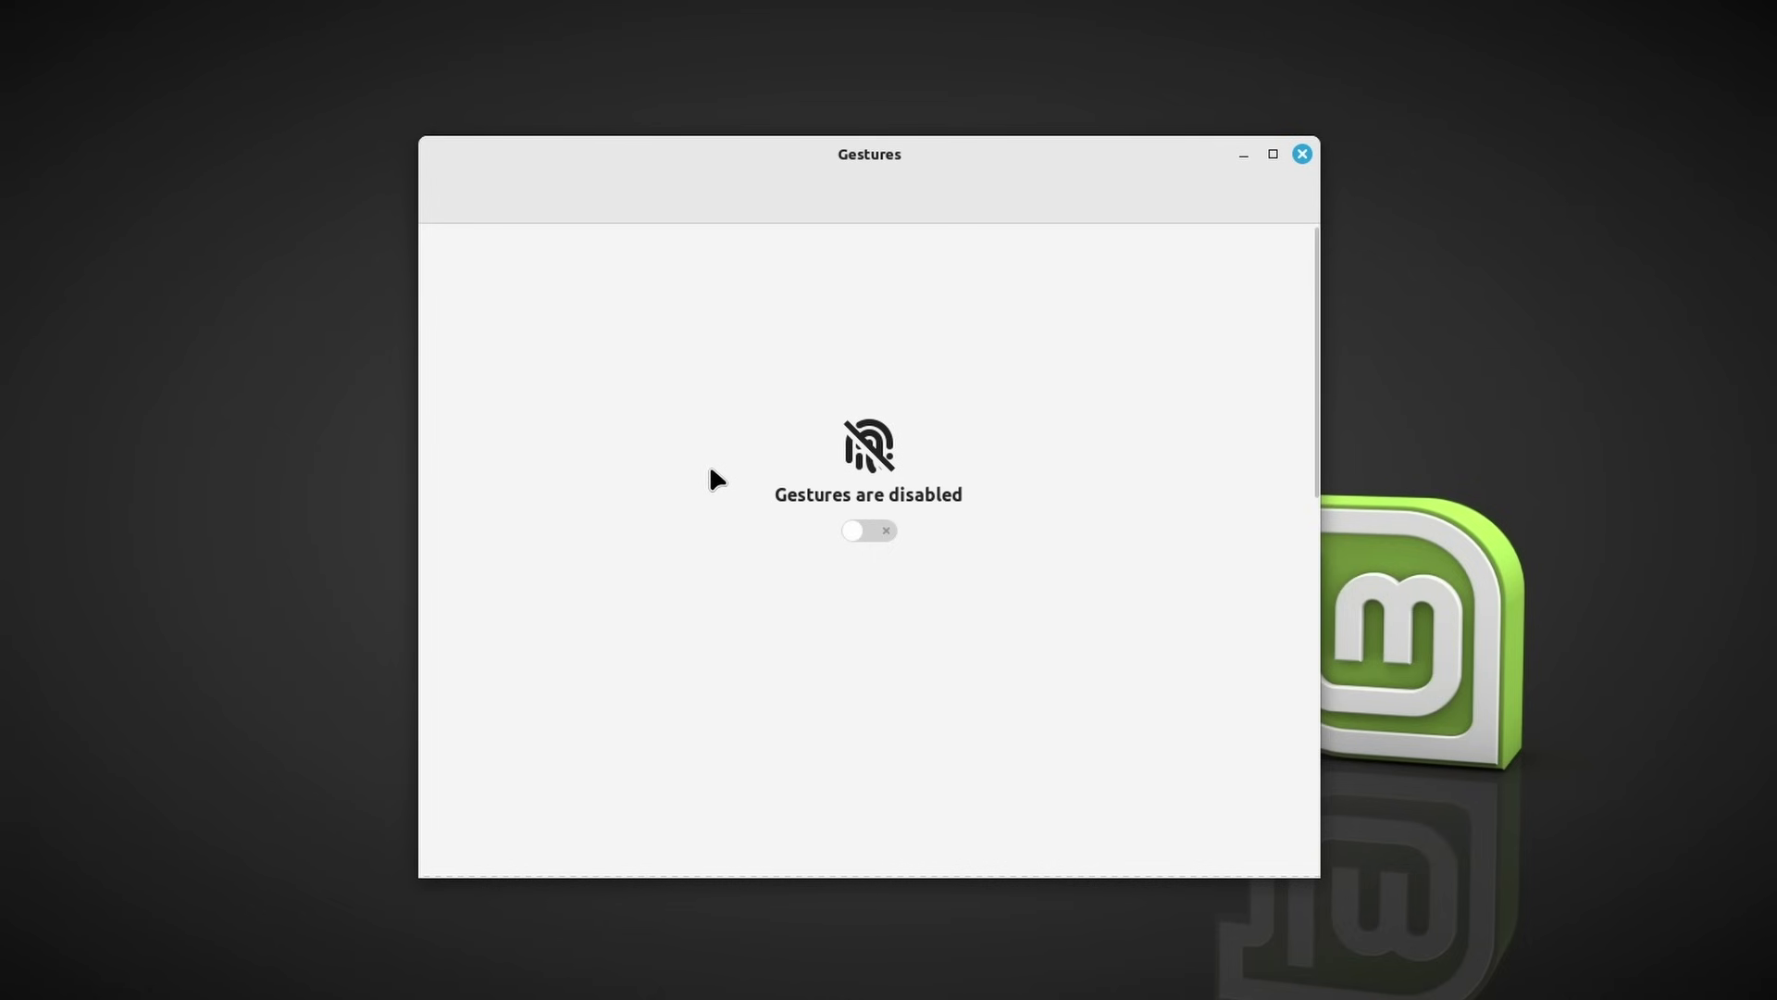
Flip the switch under 'Gestures are disabled' to enable gestures
{"action": "left_click", "coordinate": [856, 531]}
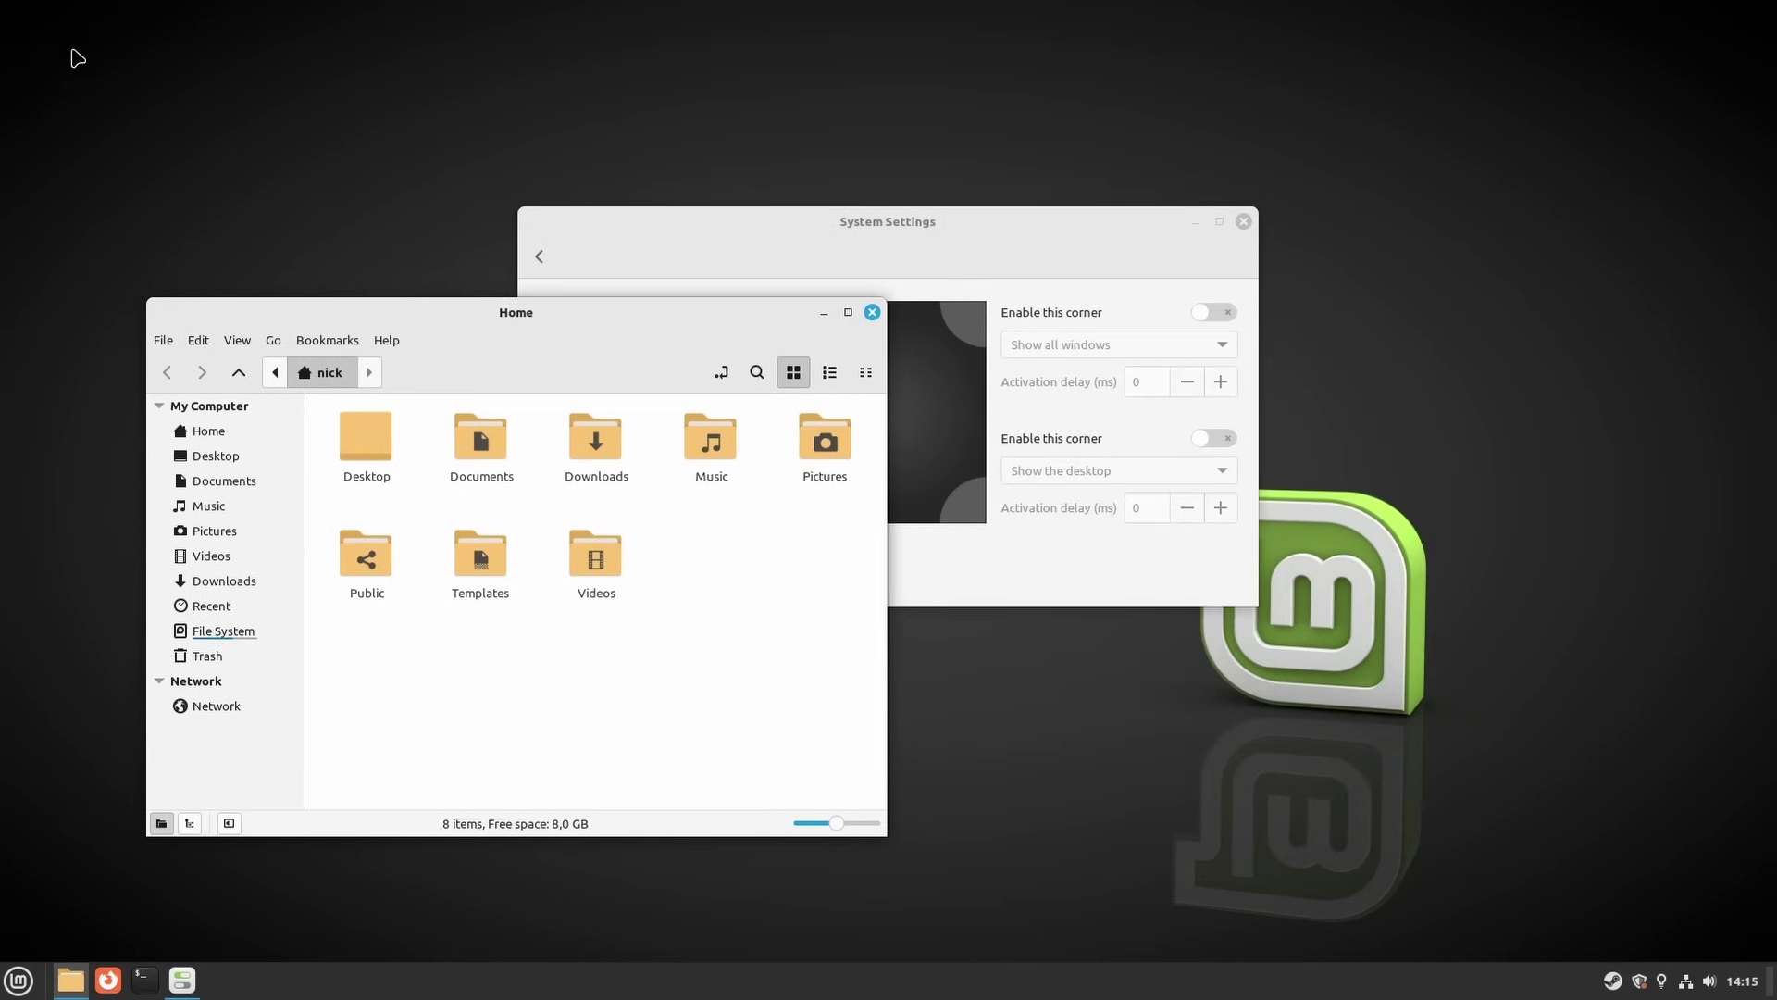
Use the top-left Show all windows hot corner to bring Home, then System Settings, forward
{"action": "mouse_move", "coordinate": [2, 1]}
{"action": "left_click", "coordinate": [491, 246]}
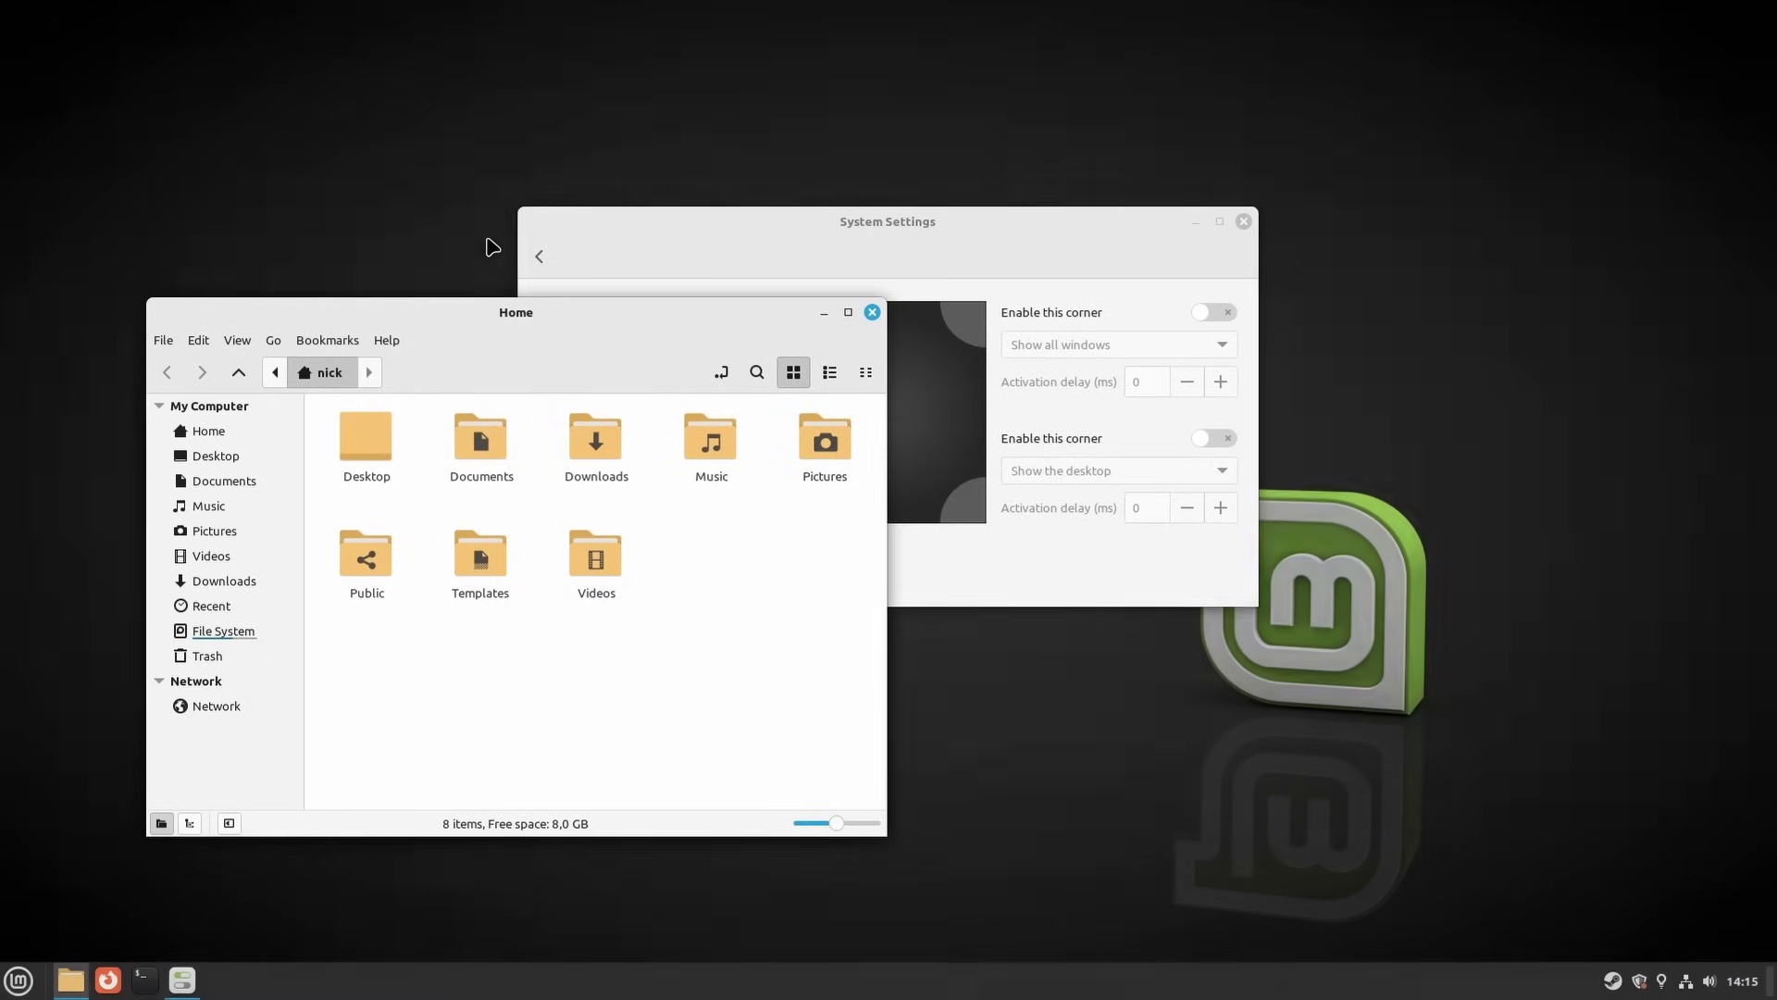
{"action": "mouse_move", "coordinate": [2, 2]}
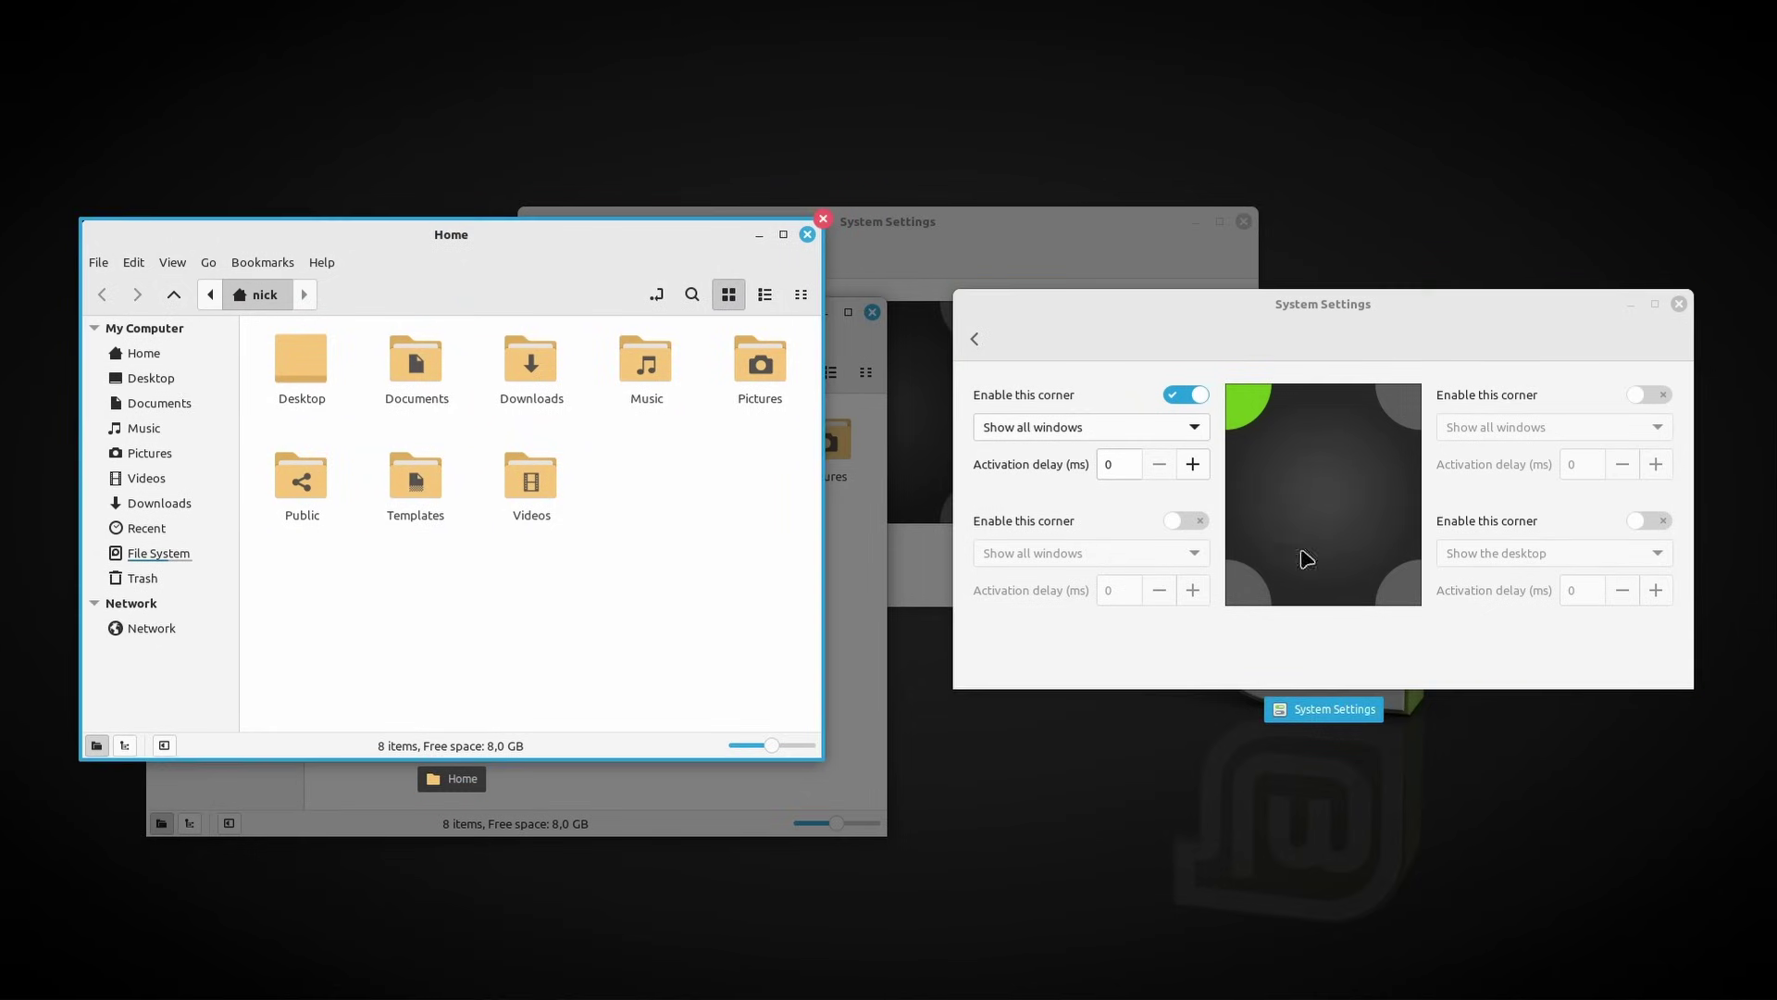
{"action": "left_click", "coordinate": [1173, 537]}
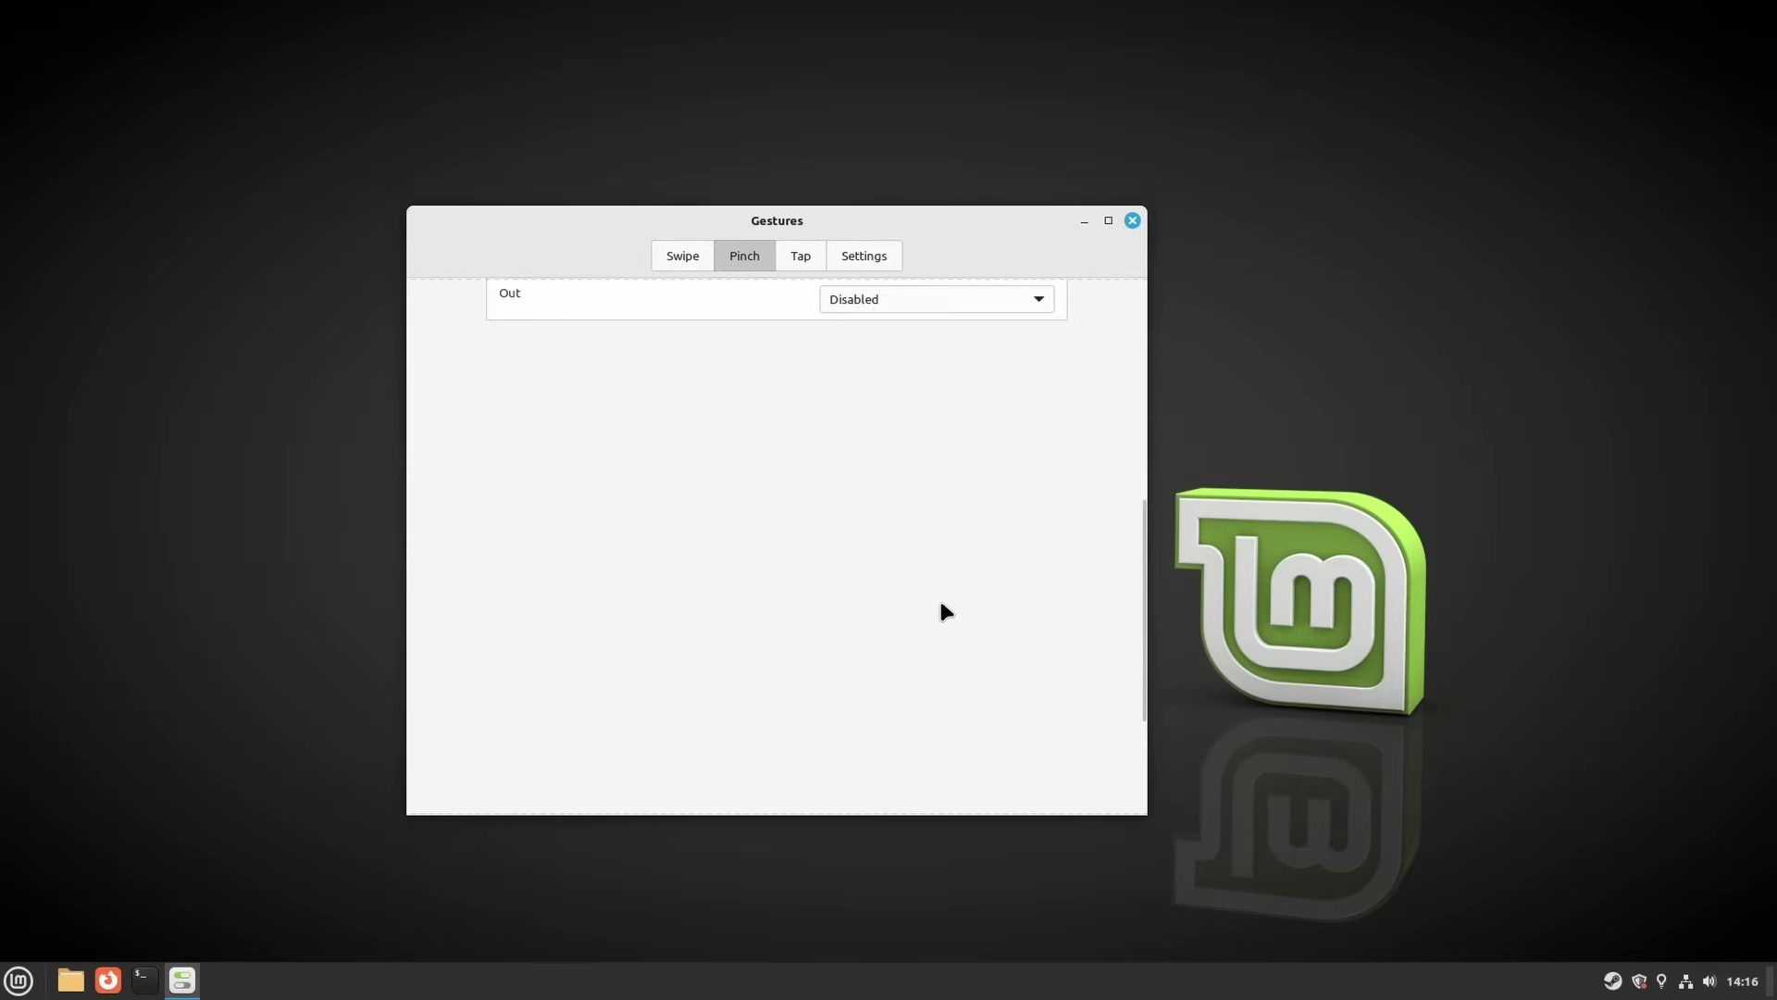
Scroll and highlight the xwininfo output showing the Steam window's 1299x800 geometry at +270+95
{"action": "scroll", "coordinate": [940, 597], "scroll_direction": "down", "scroll_amount": 5}
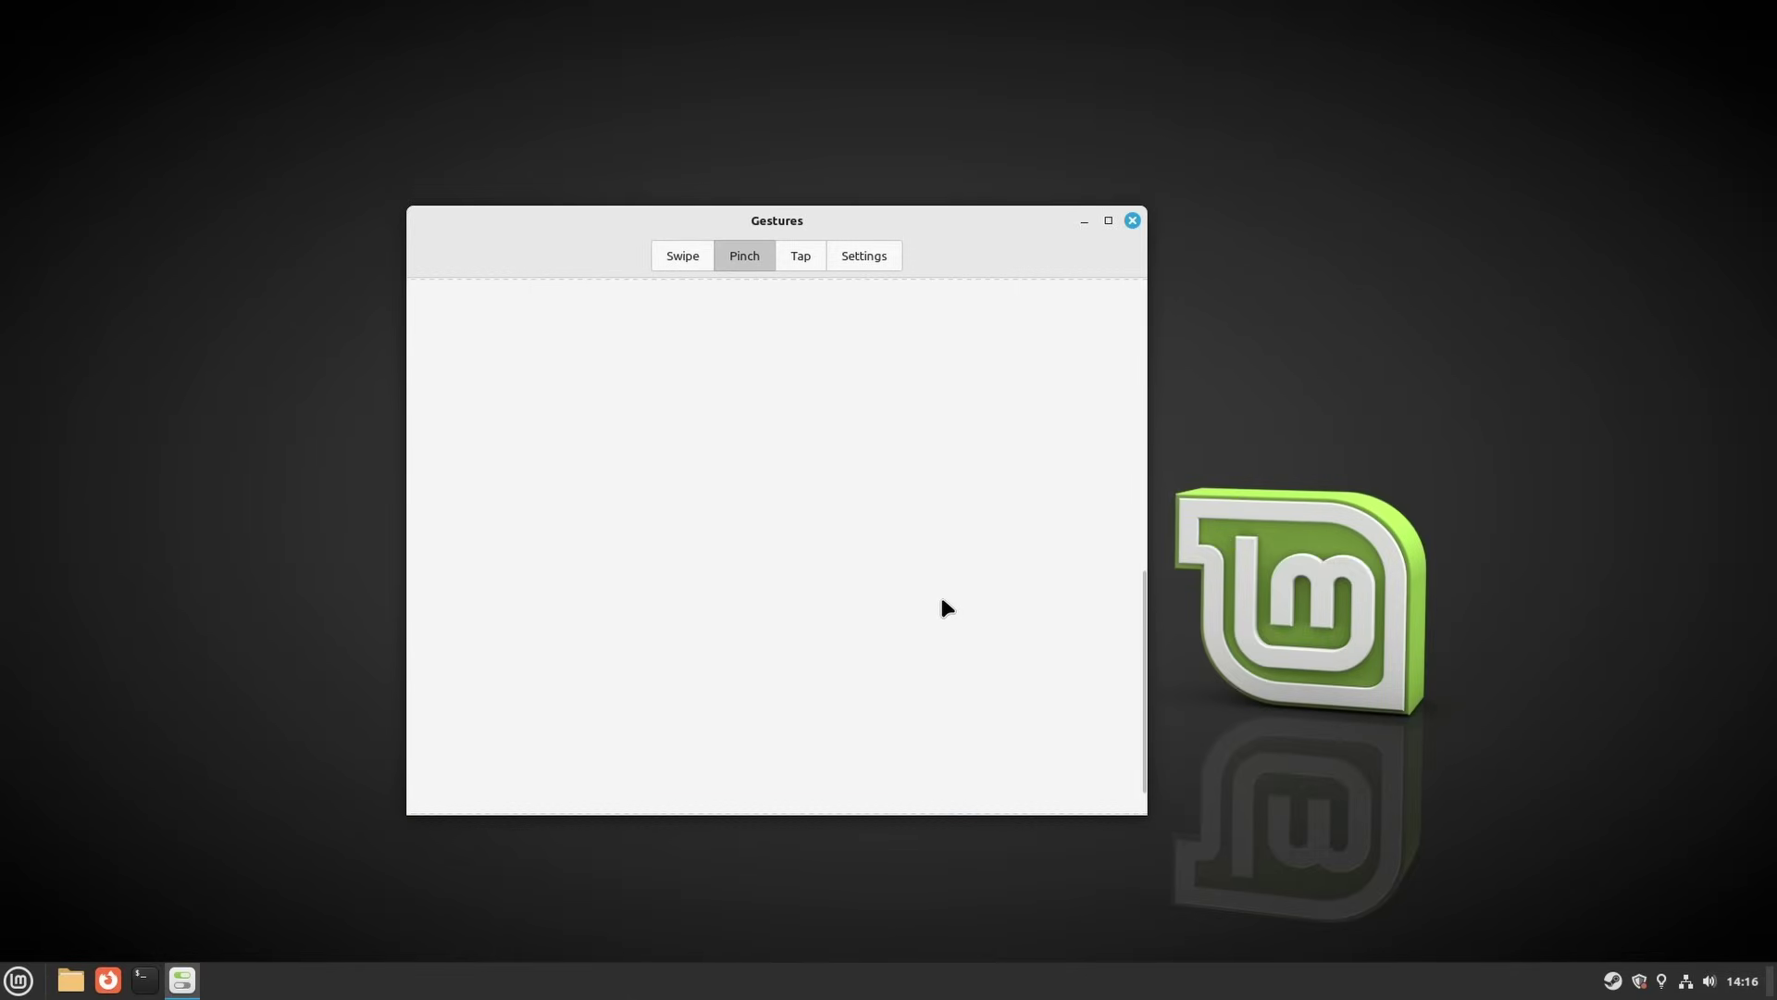
{"action": "scroll", "coordinate": [940, 608], "scroll_direction": "up", "scroll_amount": 1}
{"action": "left_click_drag", "start_coordinate": [1138, 500], "coordinate": [1114, 547]}
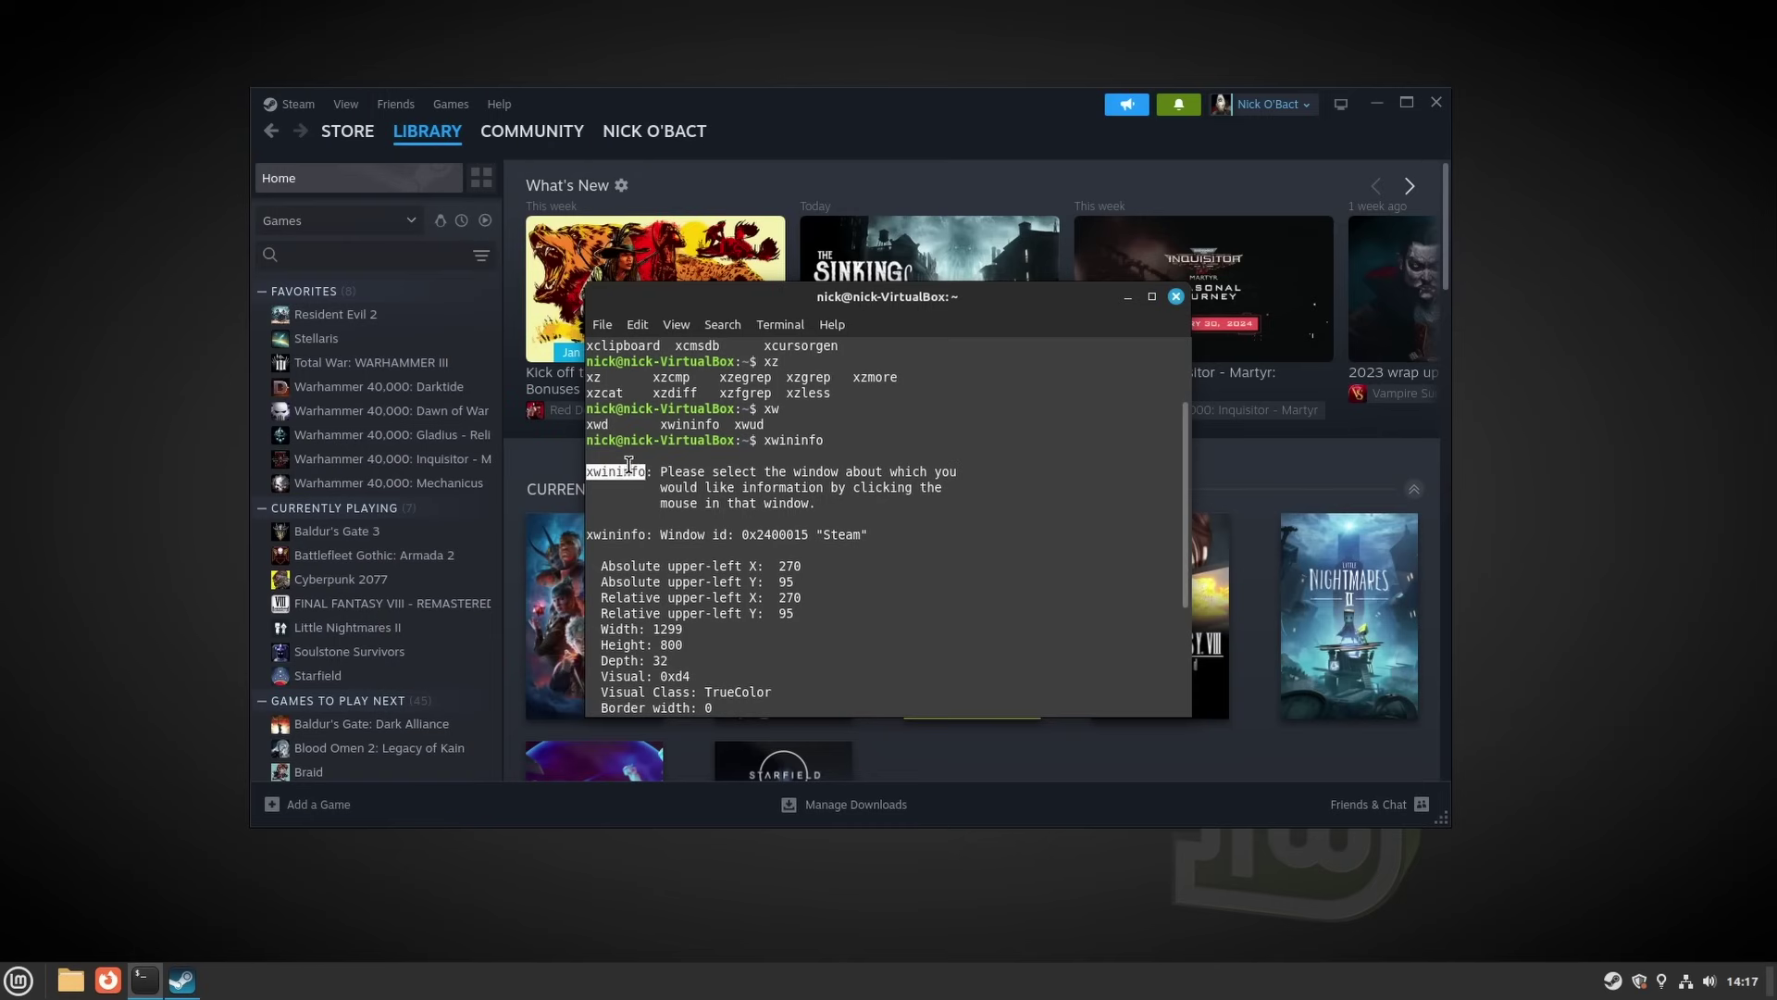
{"action": "left_click_drag", "start_coordinate": [628, 463], "coordinate": [947, 488]}
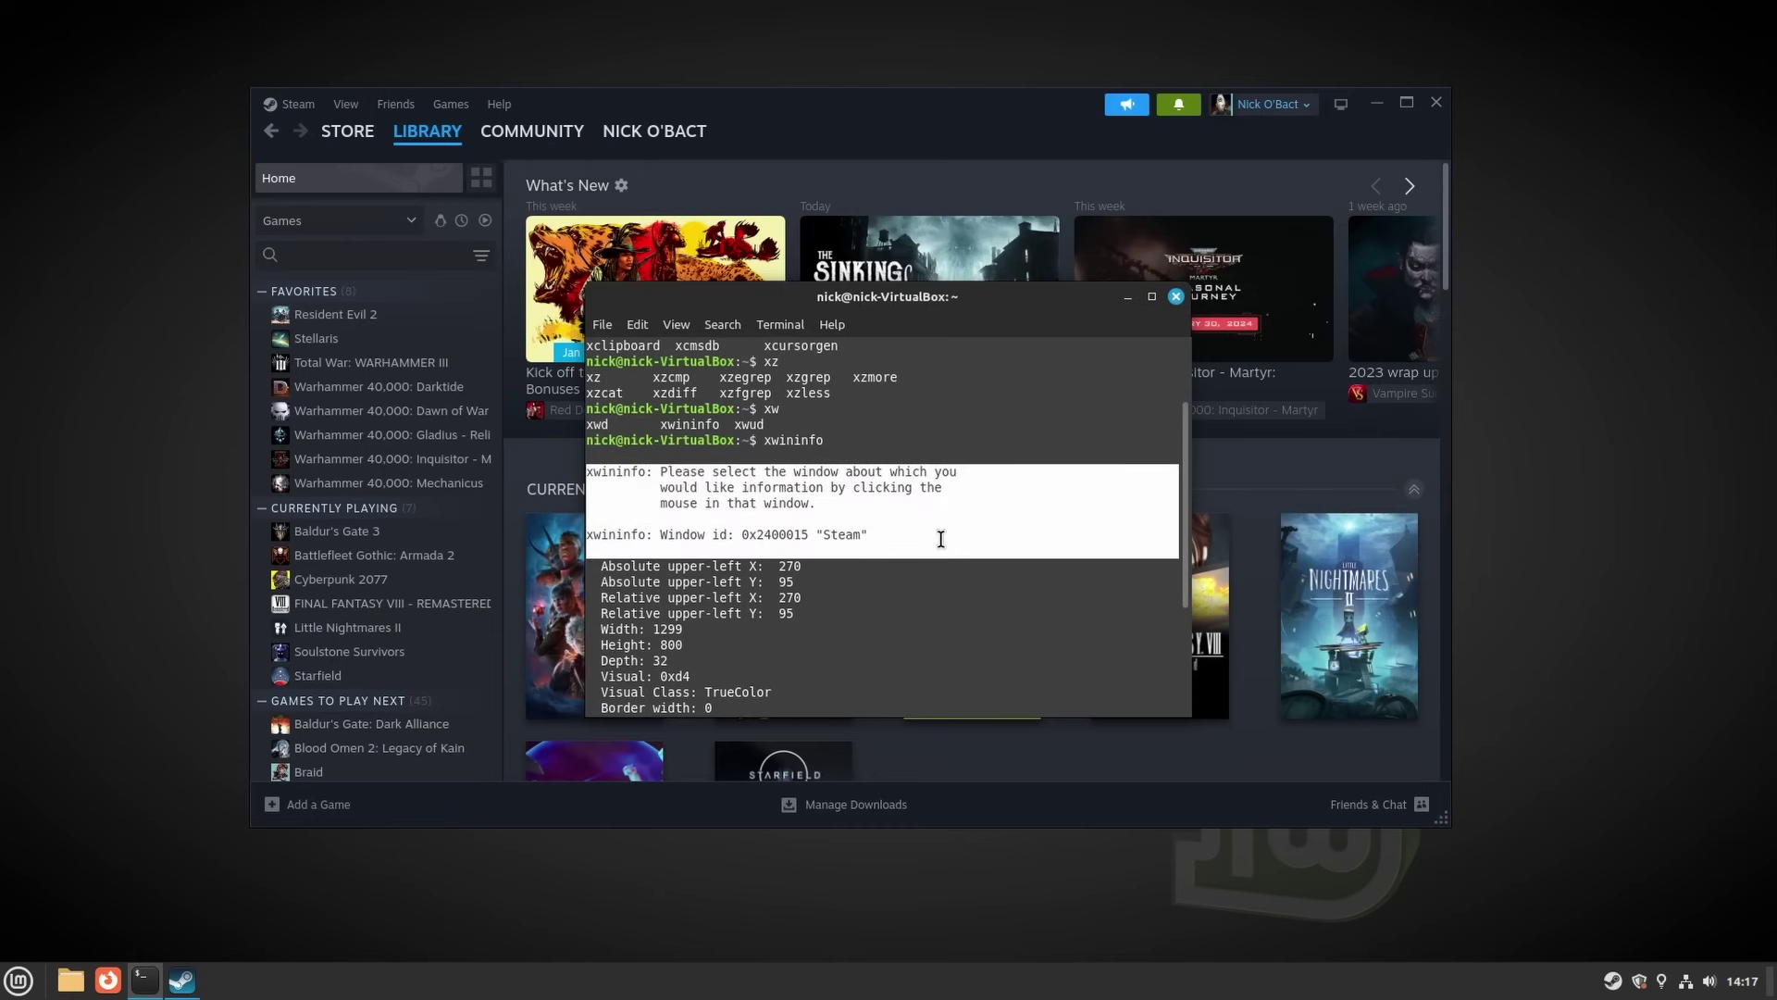
{"action": "scroll", "coordinate": [892, 524], "scroll_direction": "down", "scroll_amount": 4}
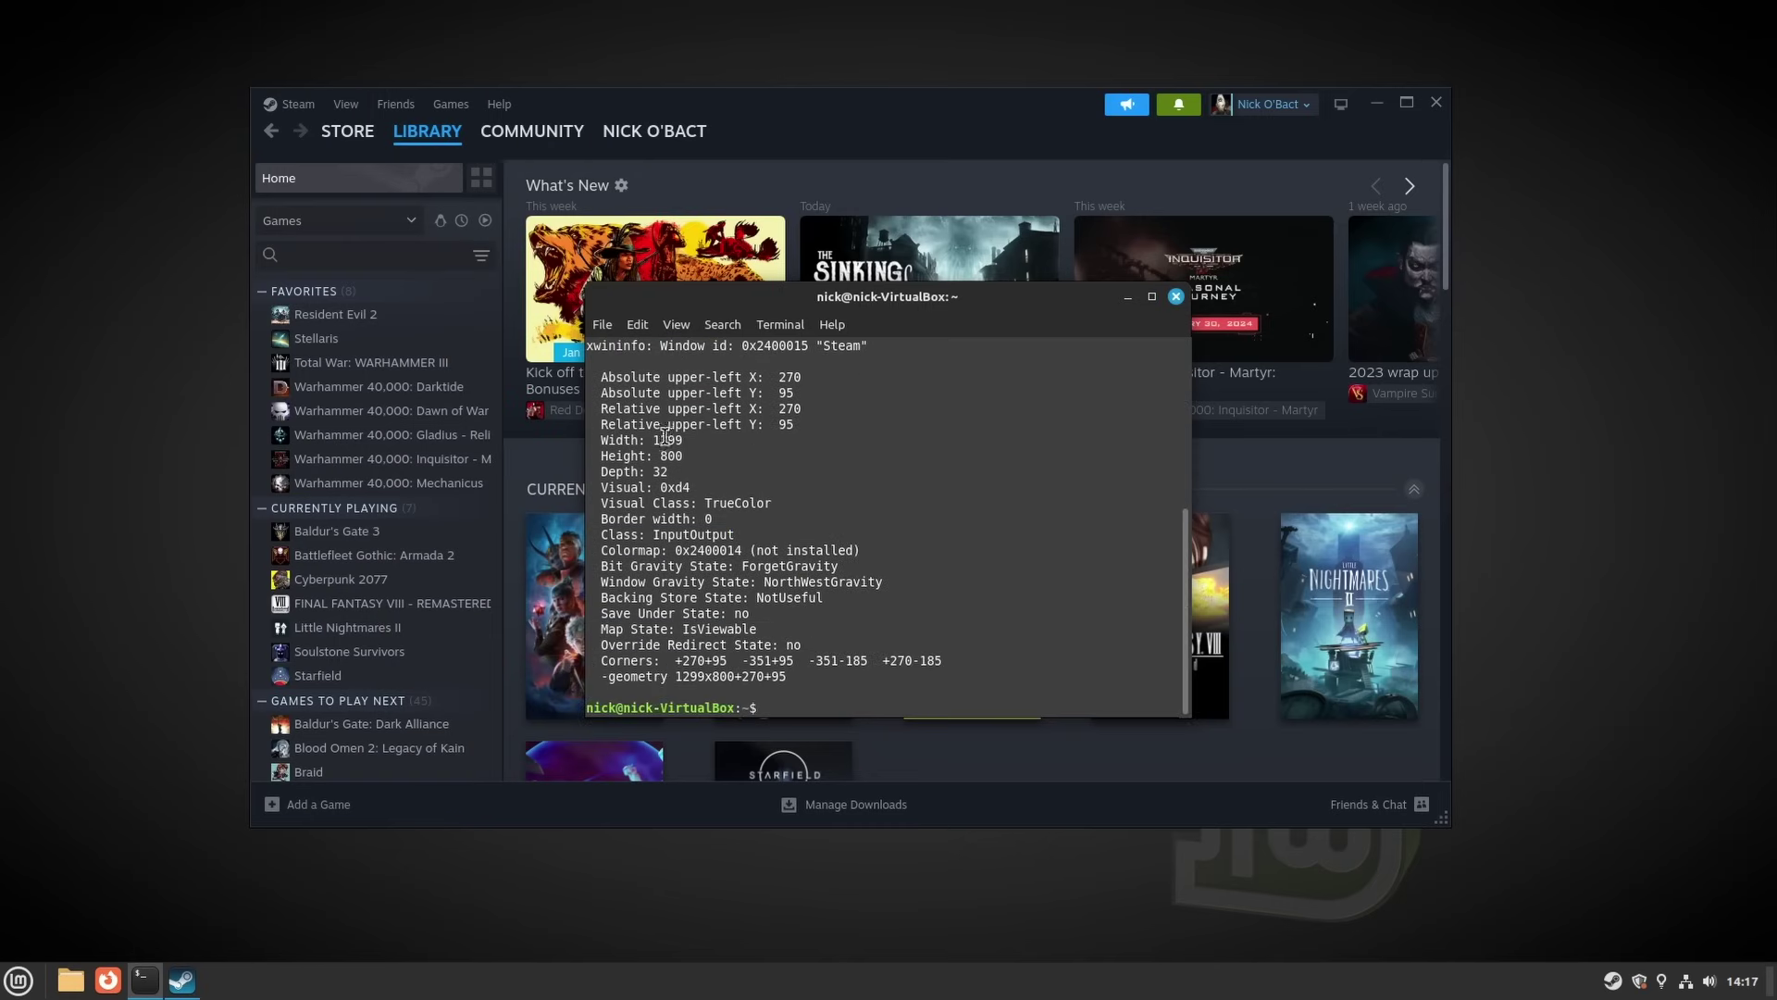
{"action": "left_click_drag", "start_coordinate": [605, 375], "coordinate": [916, 684]}
{"action": "scroll", "coordinate": [917, 684], "scroll_direction": "up", "scroll_amount": 3}
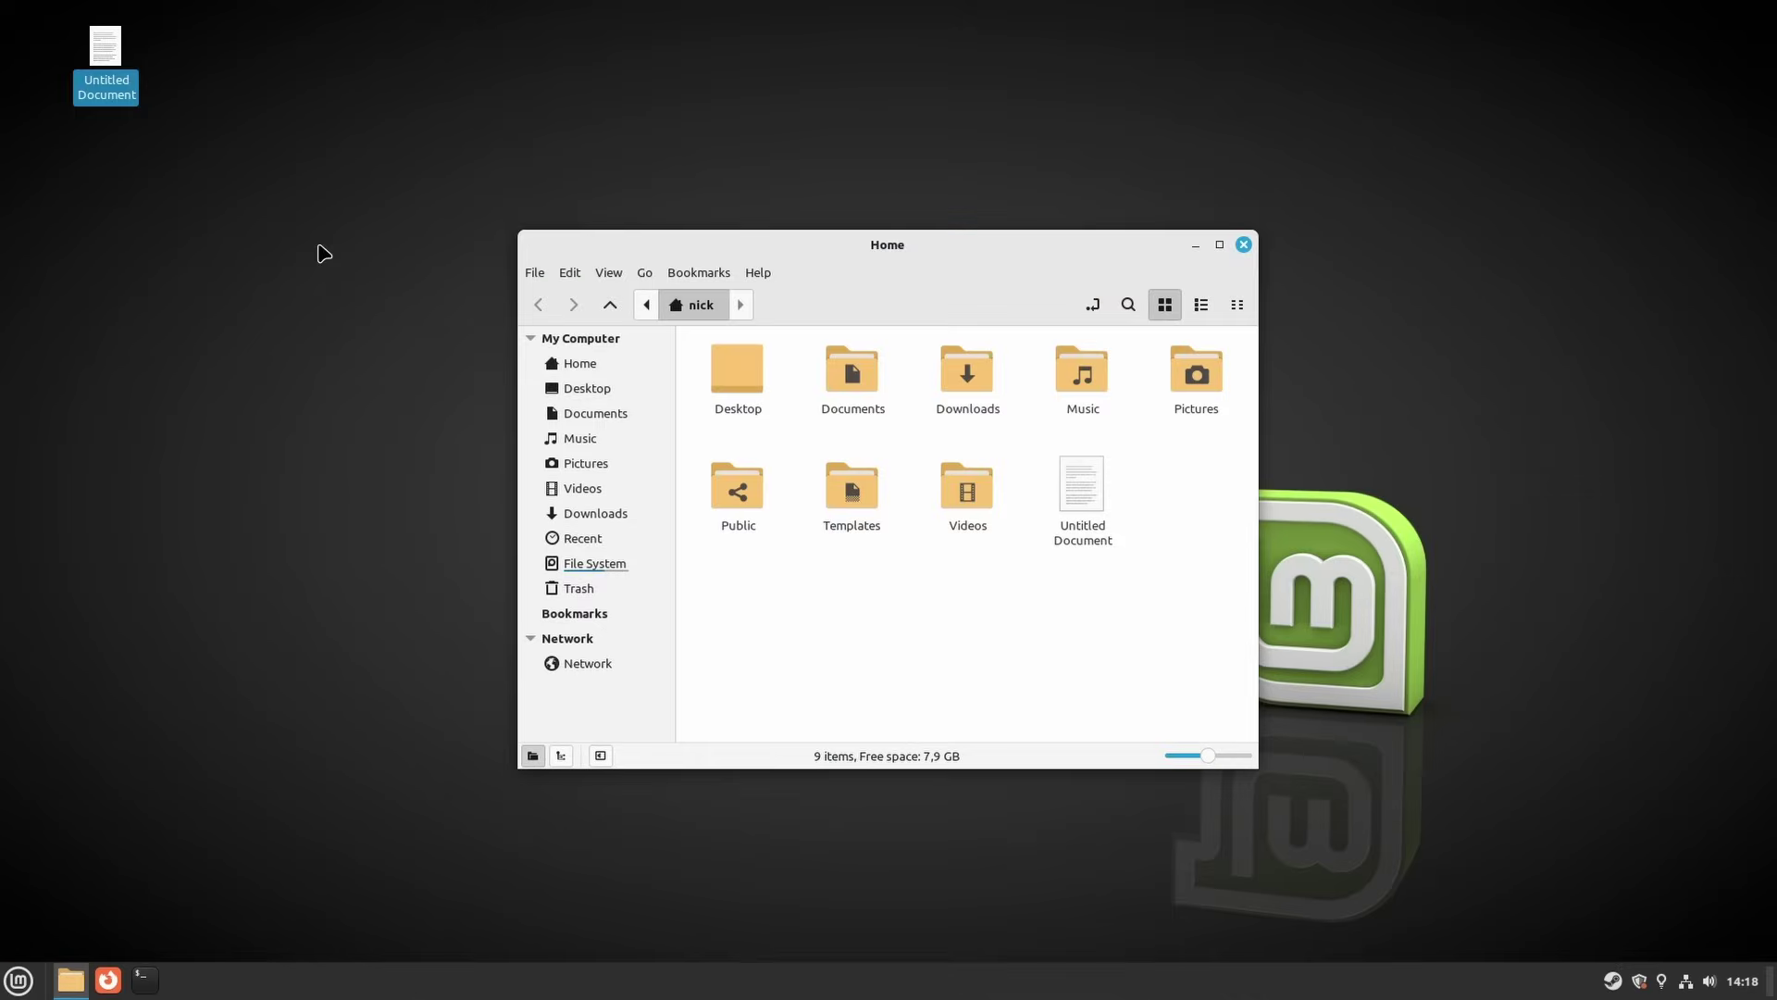
Drag the Untitled Document from the Home window onto the desktop and deselect it
{"action": "left_click_drag", "start_coordinate": [321, 245], "coordinate": [89, 93]}
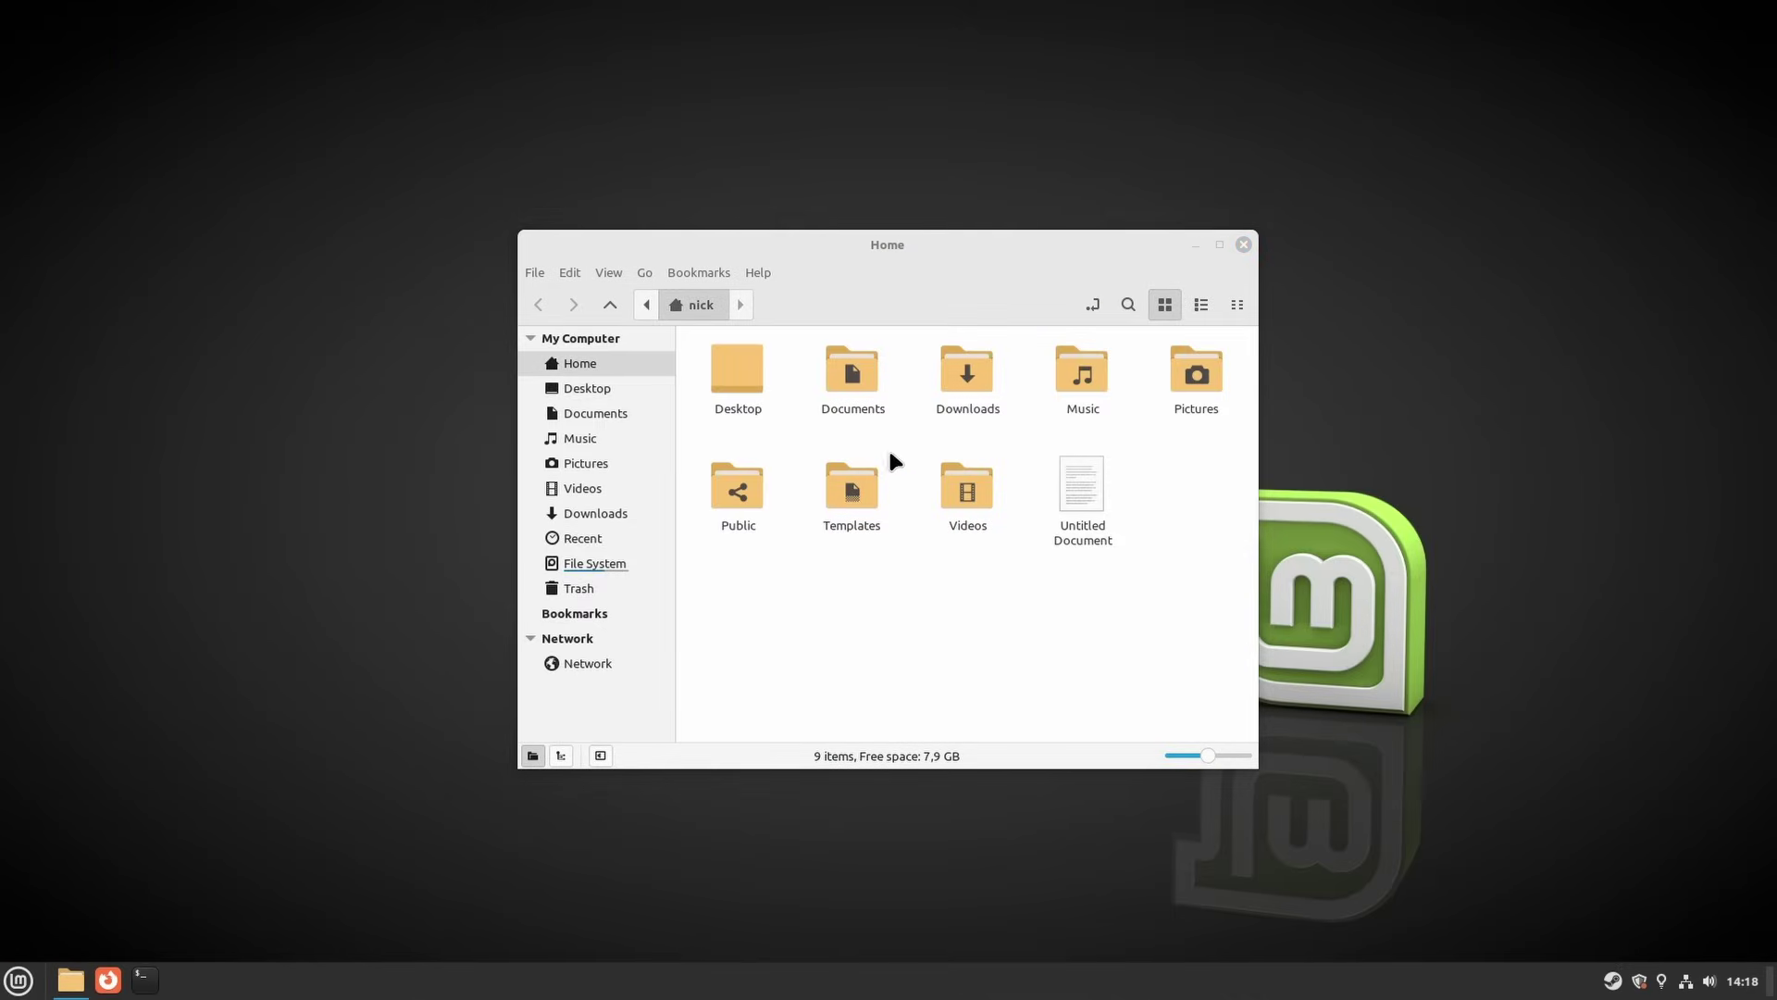
{"action": "left_click_drag", "start_coordinate": [1106, 500], "coordinate": [79, 98]}
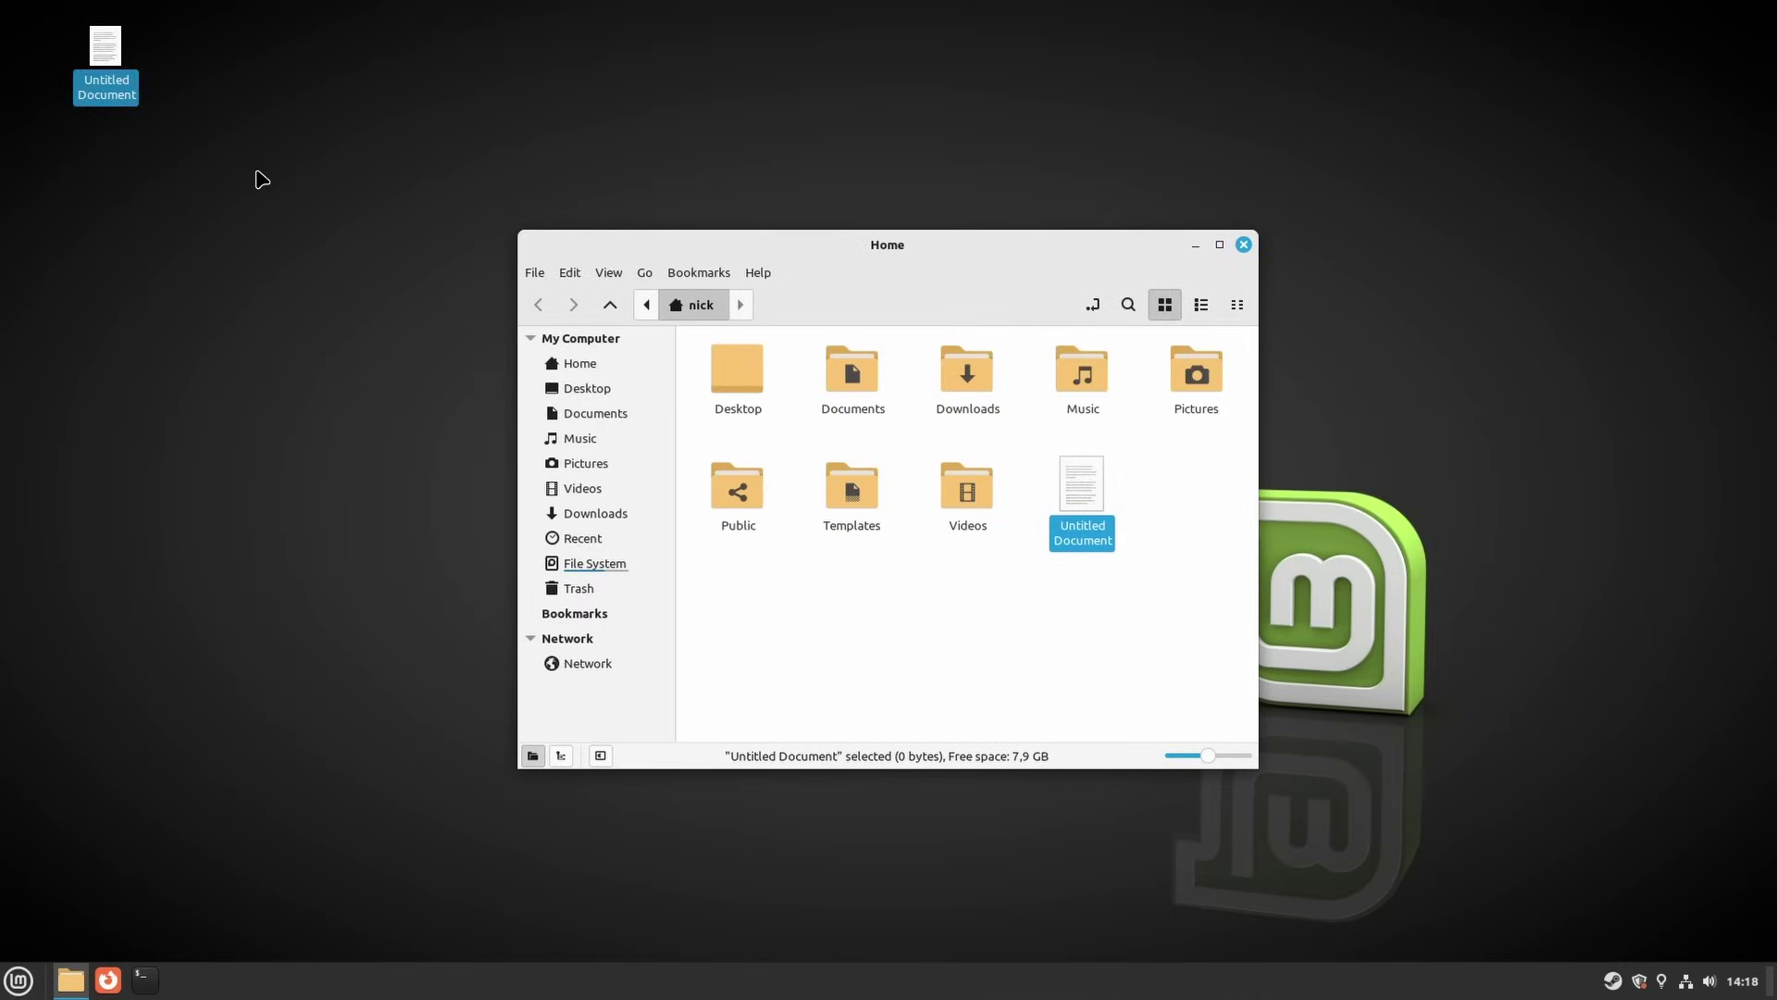
{"action": "left_click", "coordinate": [162, 98]}
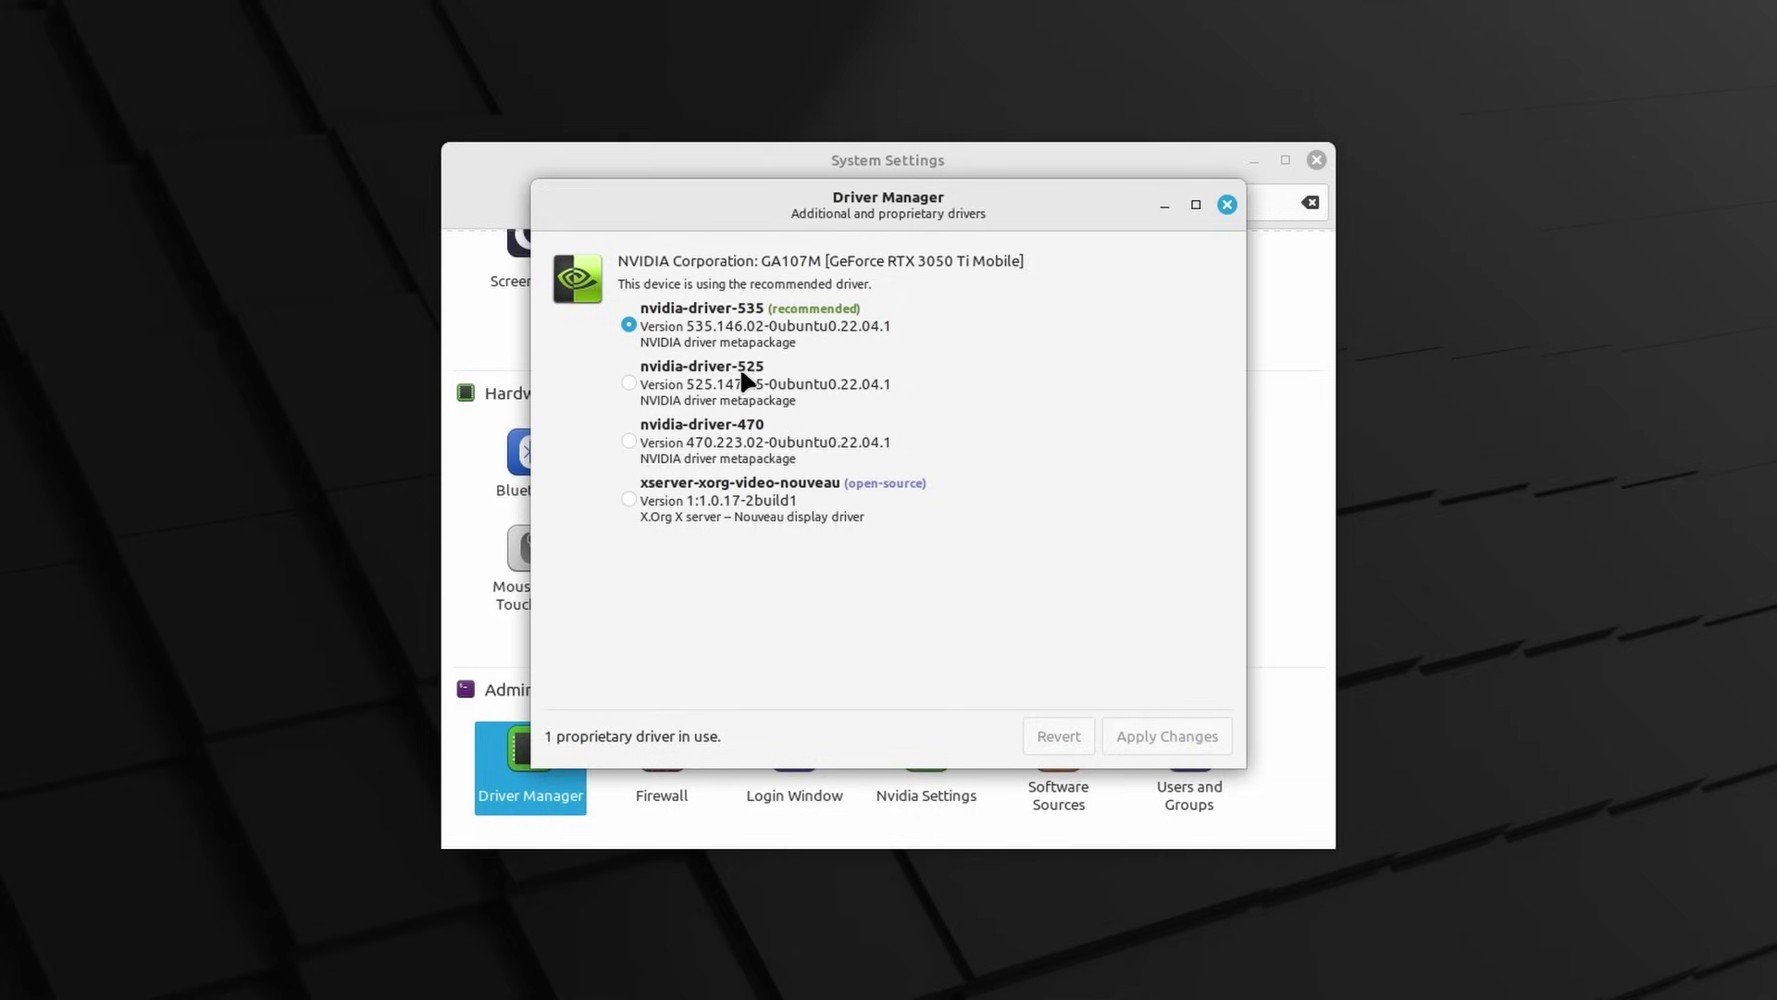
Close Driver Manager with nvidia-driver-535 (recommended) in use
{"action": "left_click", "coordinate": [1227, 204]}
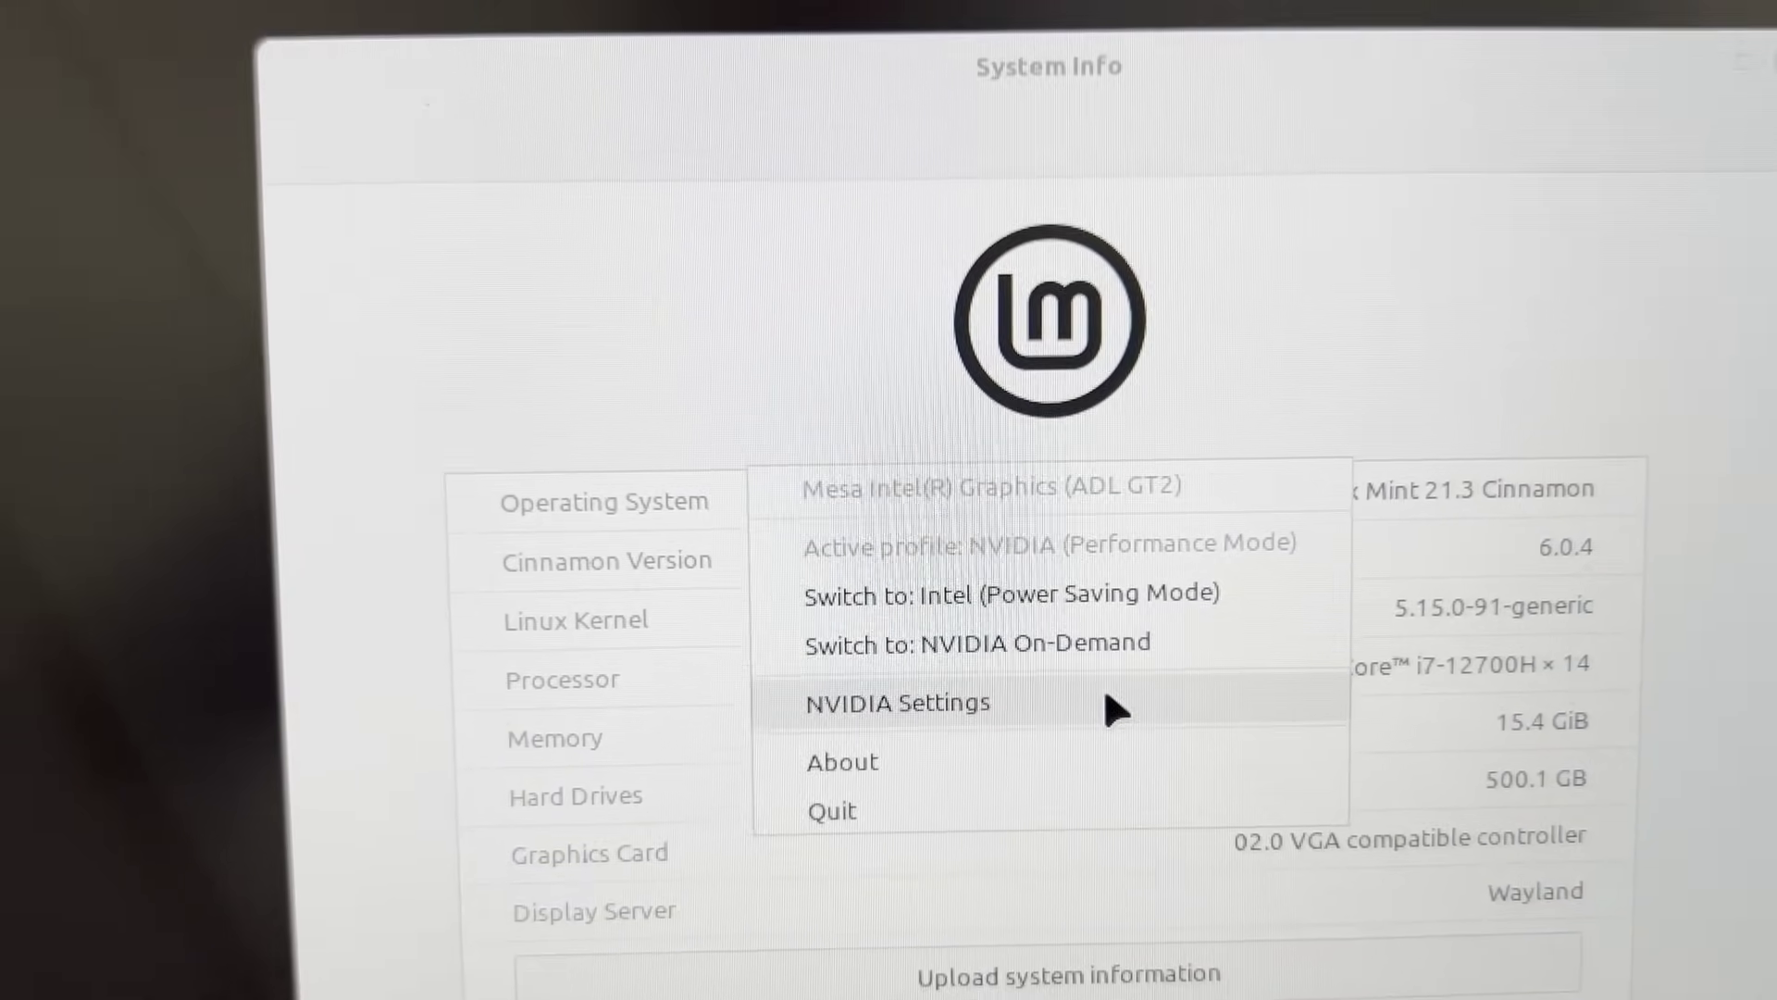
Open NVIDIA Settings and view the driver version, GPU 0 details and thermal settings
{"action": "left_click", "coordinate": [1108, 701]}
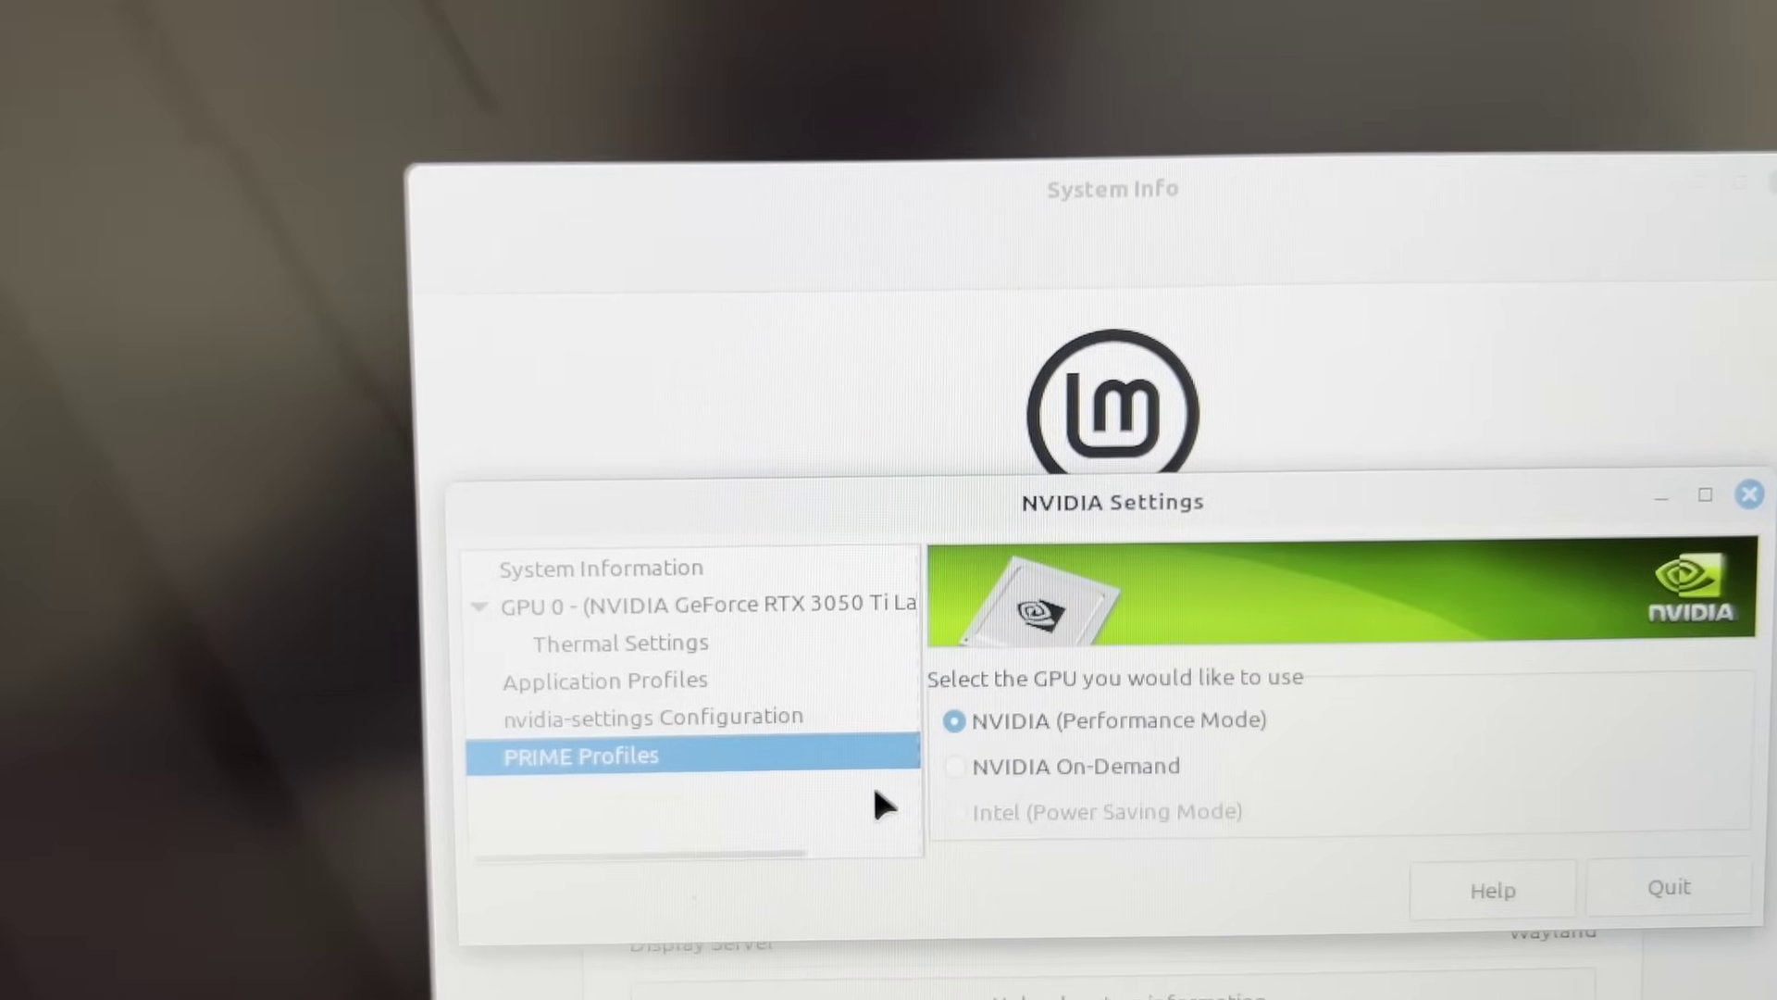
{"action": "left_click", "coordinate": [685, 568]}
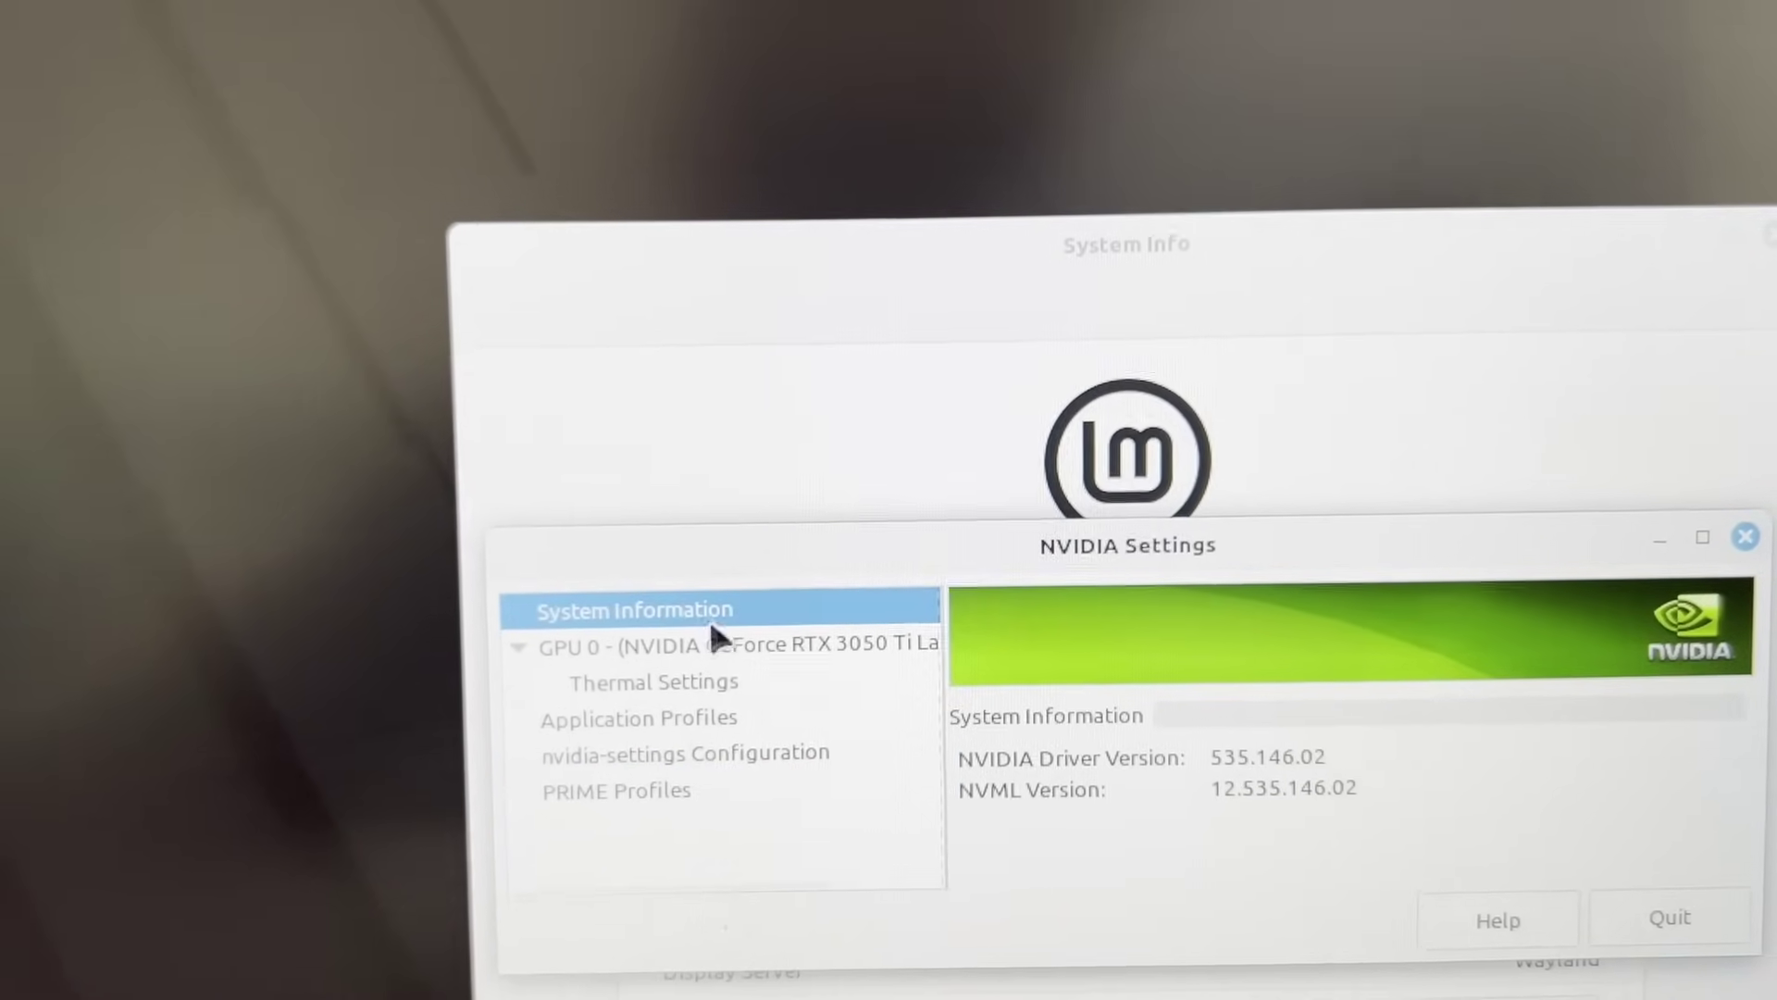
{"action": "left_click", "coordinate": [736, 644]}
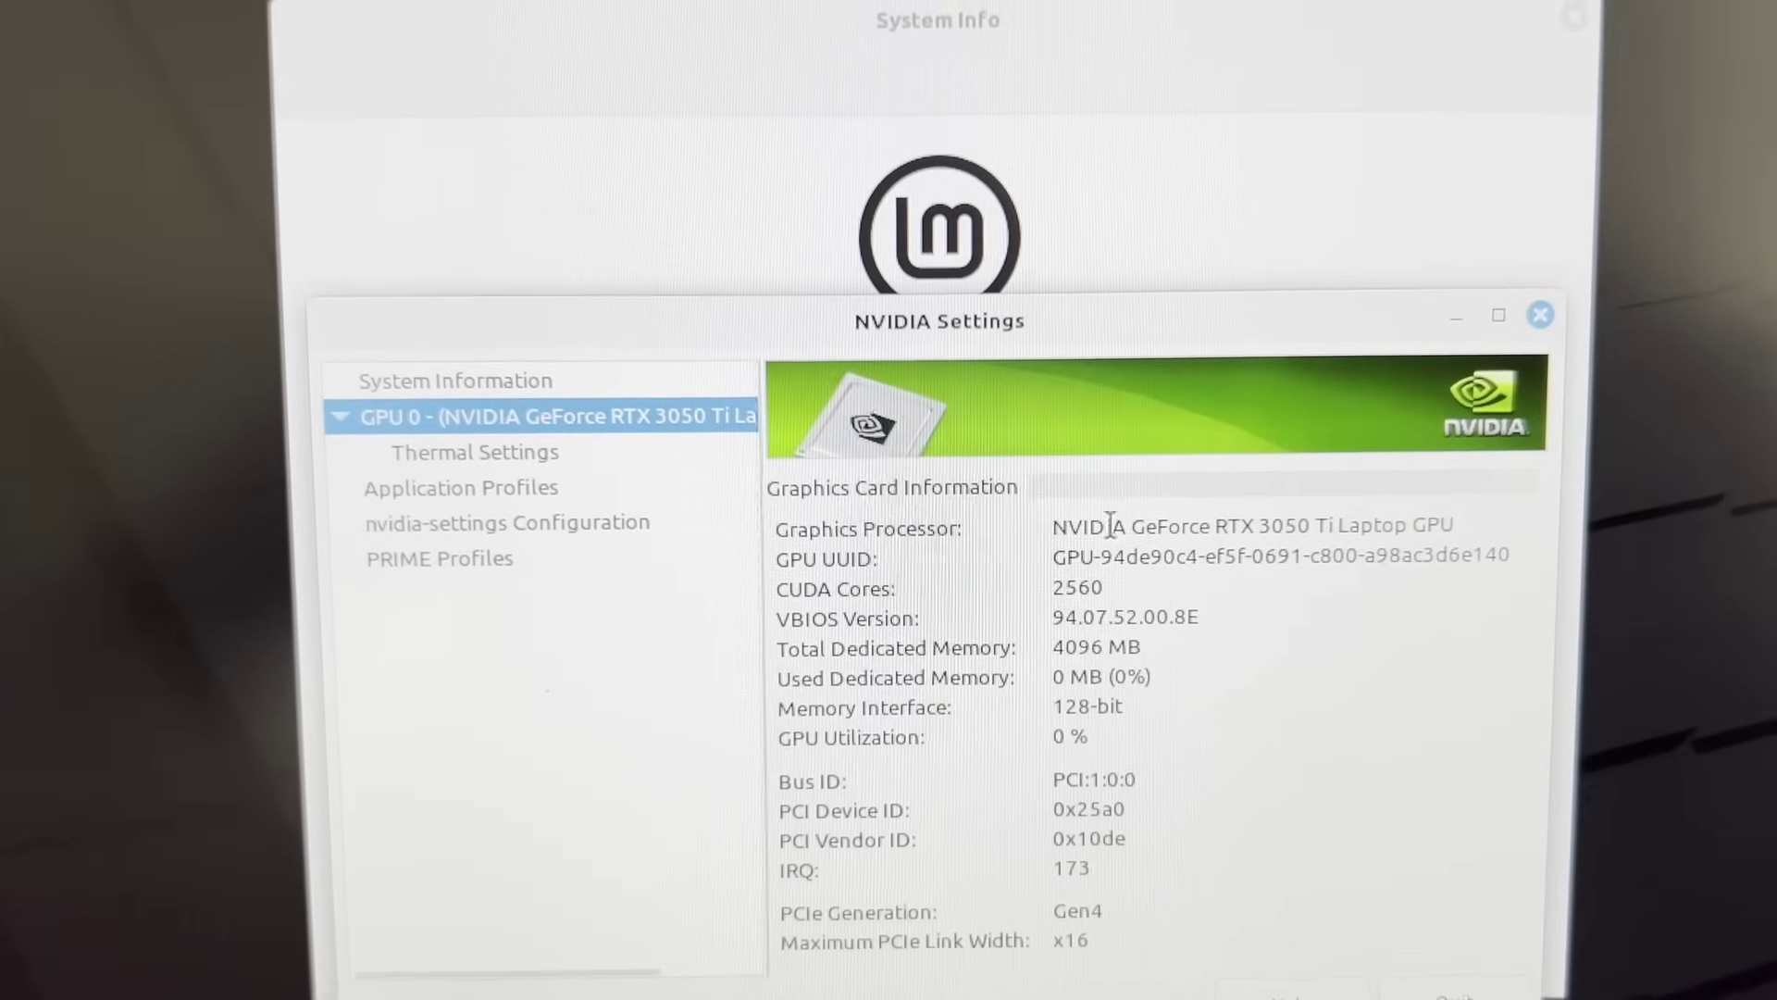
{"action": "left_click", "coordinate": [462, 457]}
Check application profiles and PRIME GPU selection, then highlight Wayland in System Info
{"action": "left_click", "coordinate": [486, 485]}
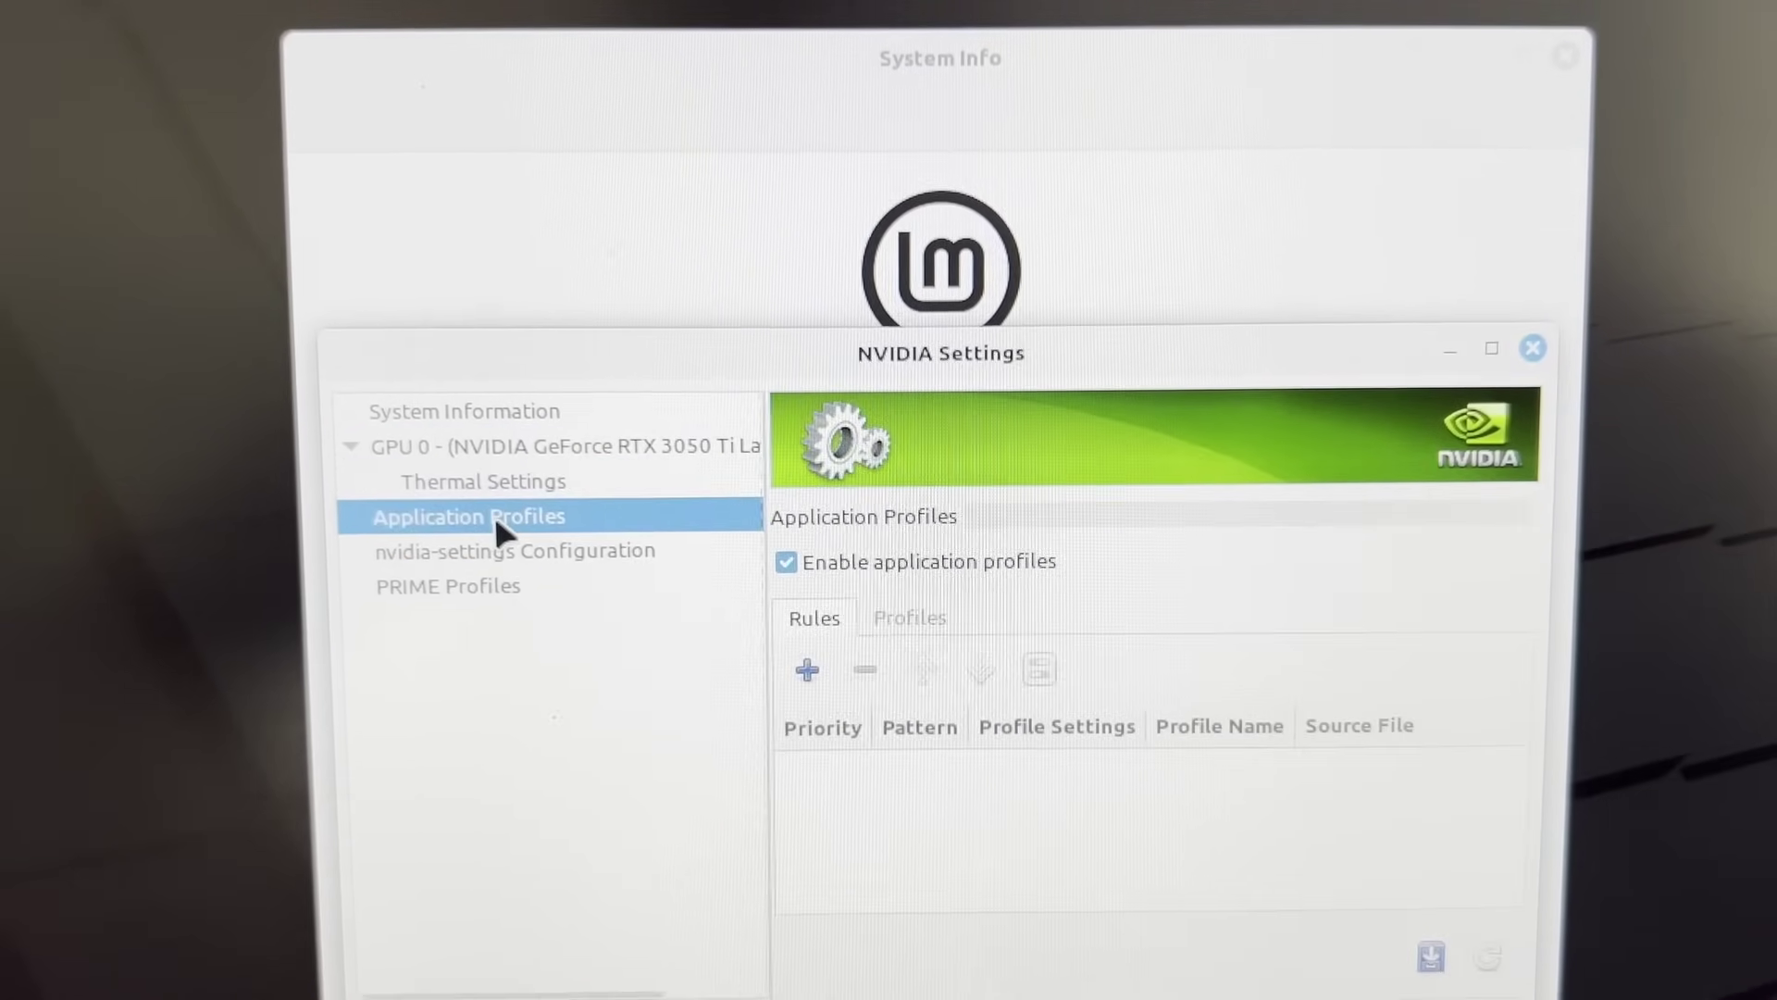
{"action": "left_click", "coordinate": [511, 550]}
{"action": "left_click", "coordinate": [523, 586]}
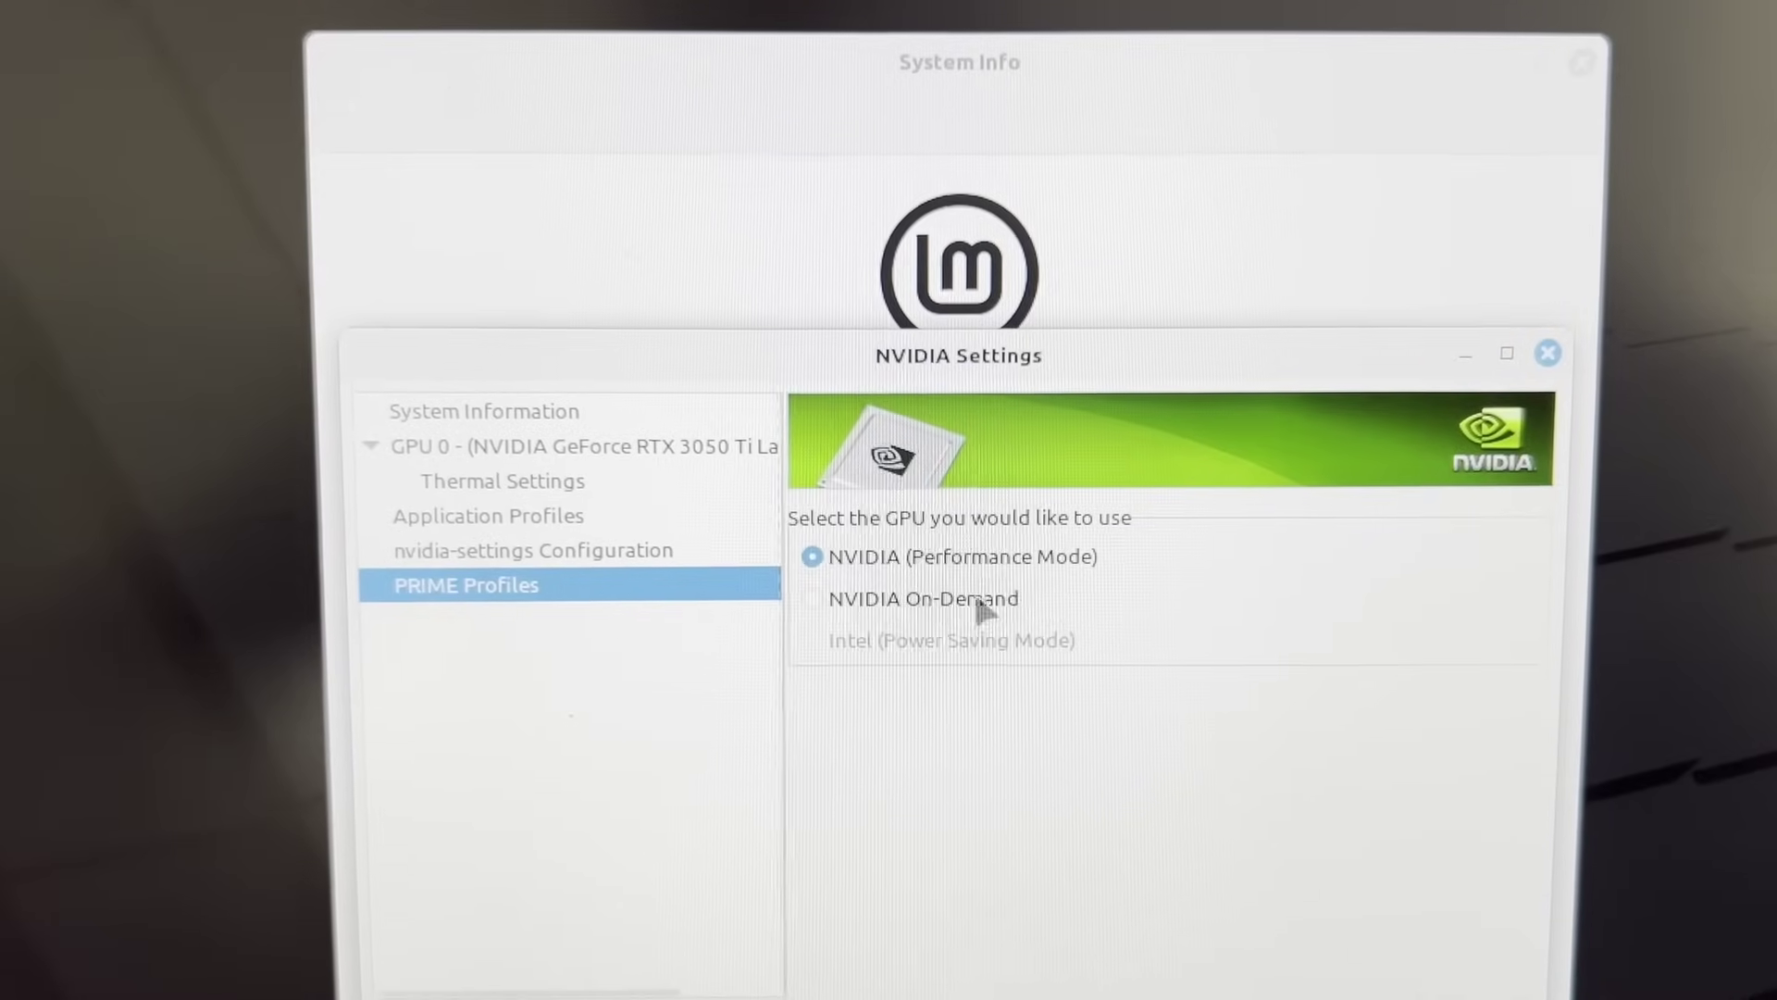
{"action": "left_click_drag", "start_coordinate": [1054, 357], "coordinate": [1190, 860]}
{"action": "double_click", "coordinate": [1317, 745]}
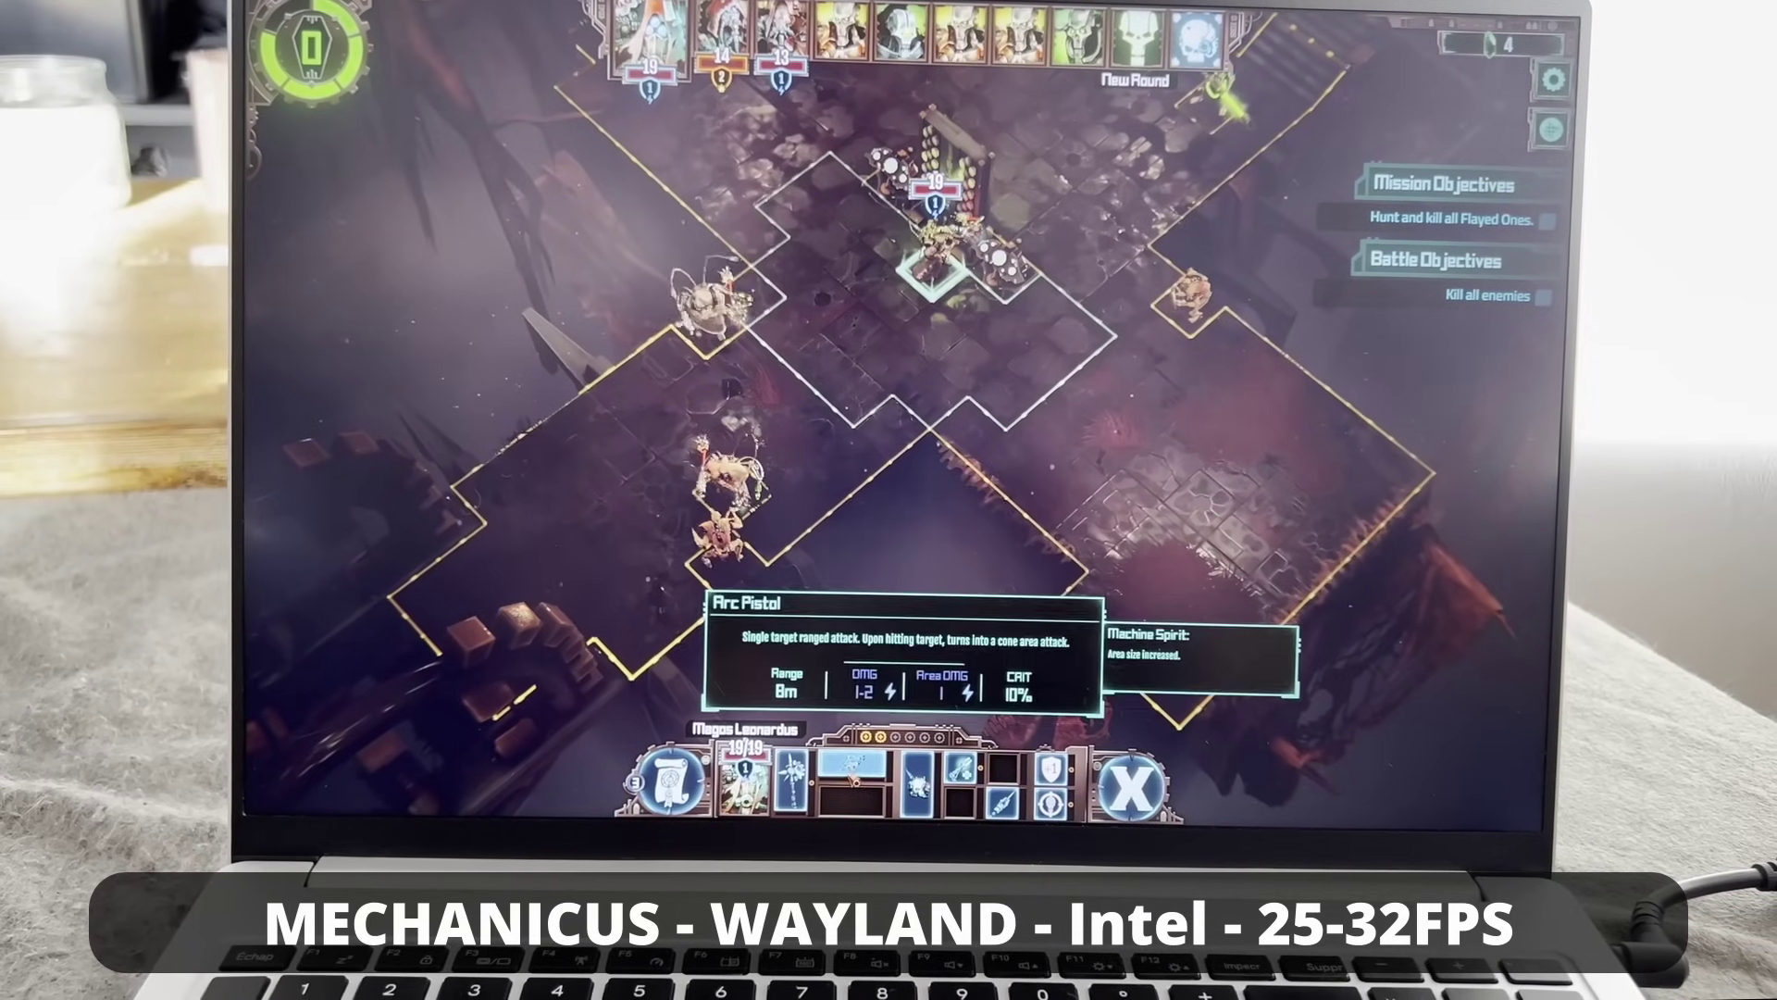
Target an enemy with the Arc Pistol in Mechanicus
{"action": "left_click", "coordinate": [854, 777]}
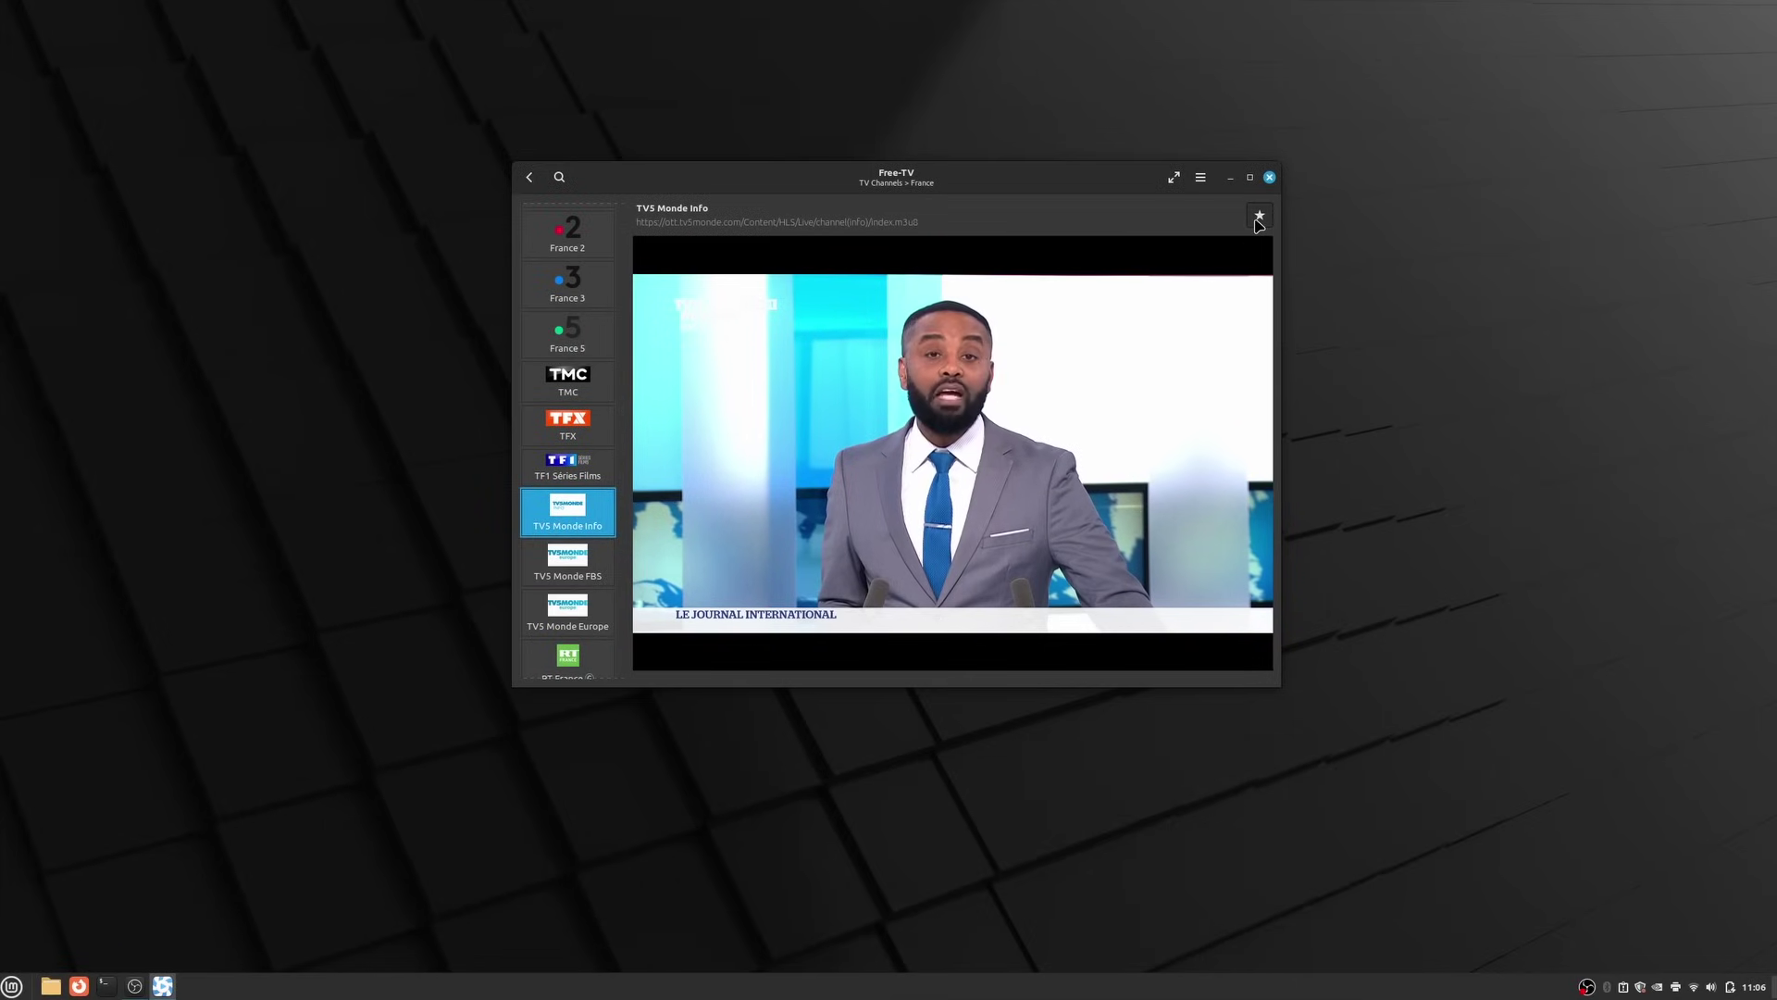
Watch the favourite TV5 Monde Info channel, then return to the Free-TV home screen
{"action": "left_click", "coordinate": [530, 178]}
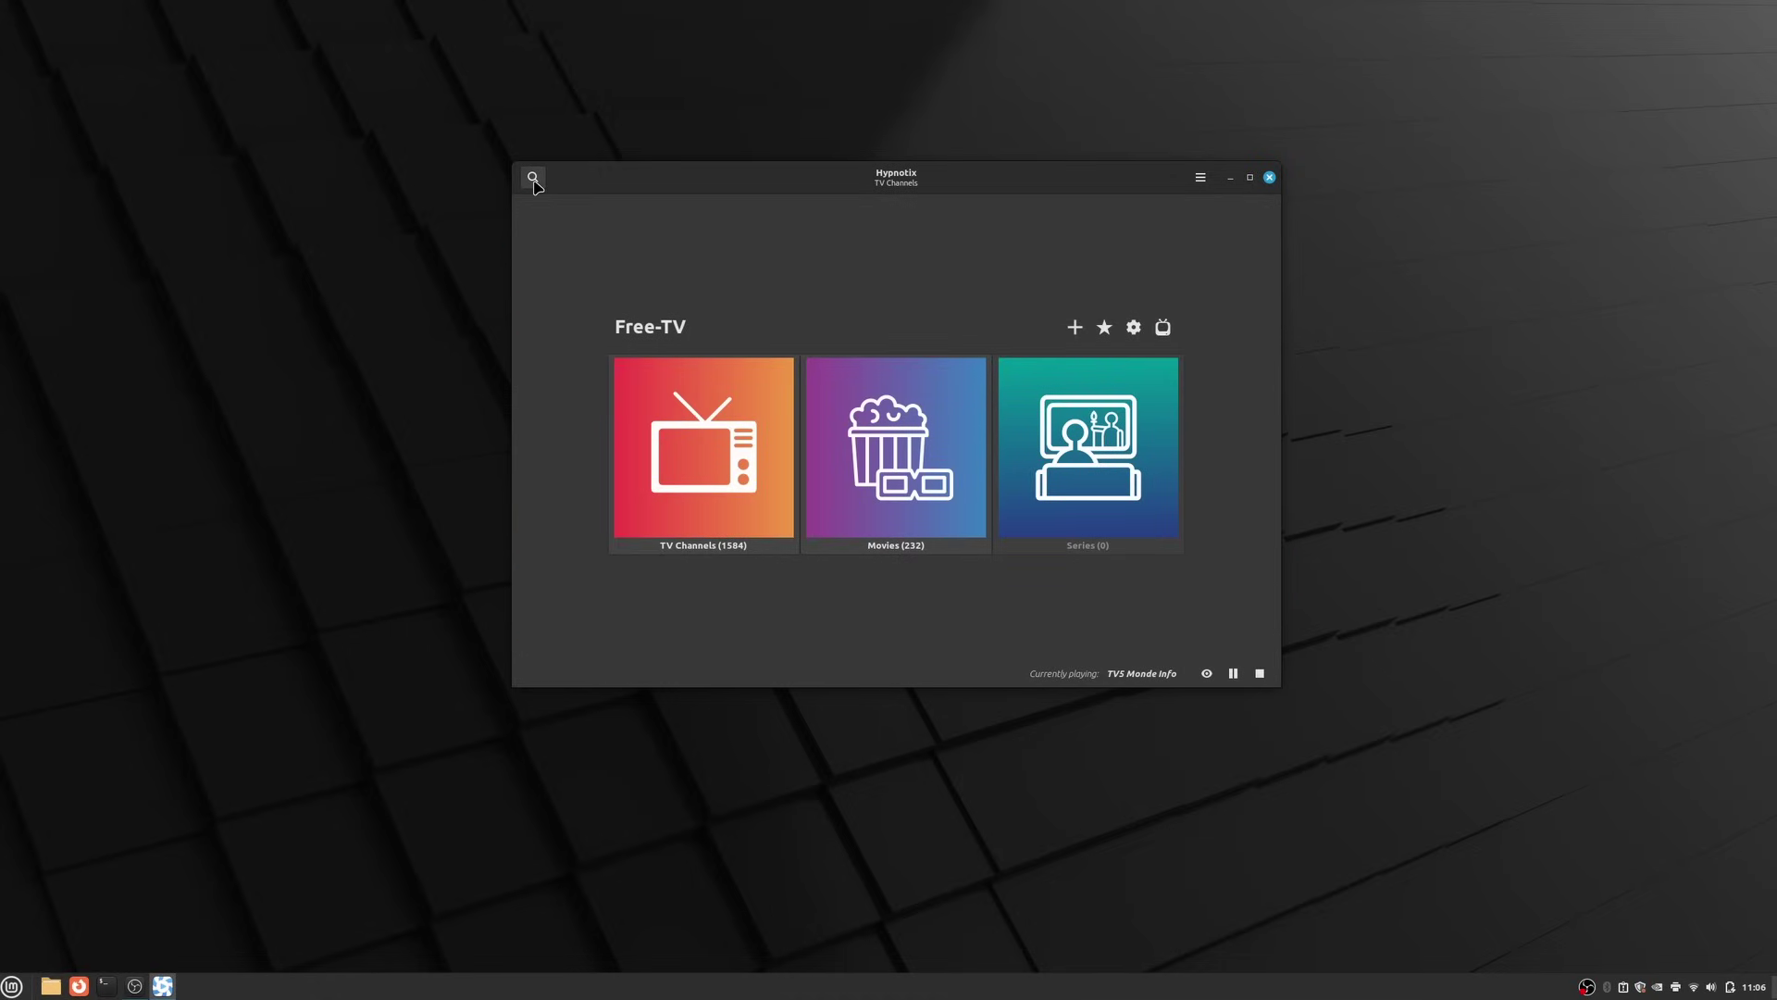
{"action": "left_click", "coordinate": [1110, 329]}
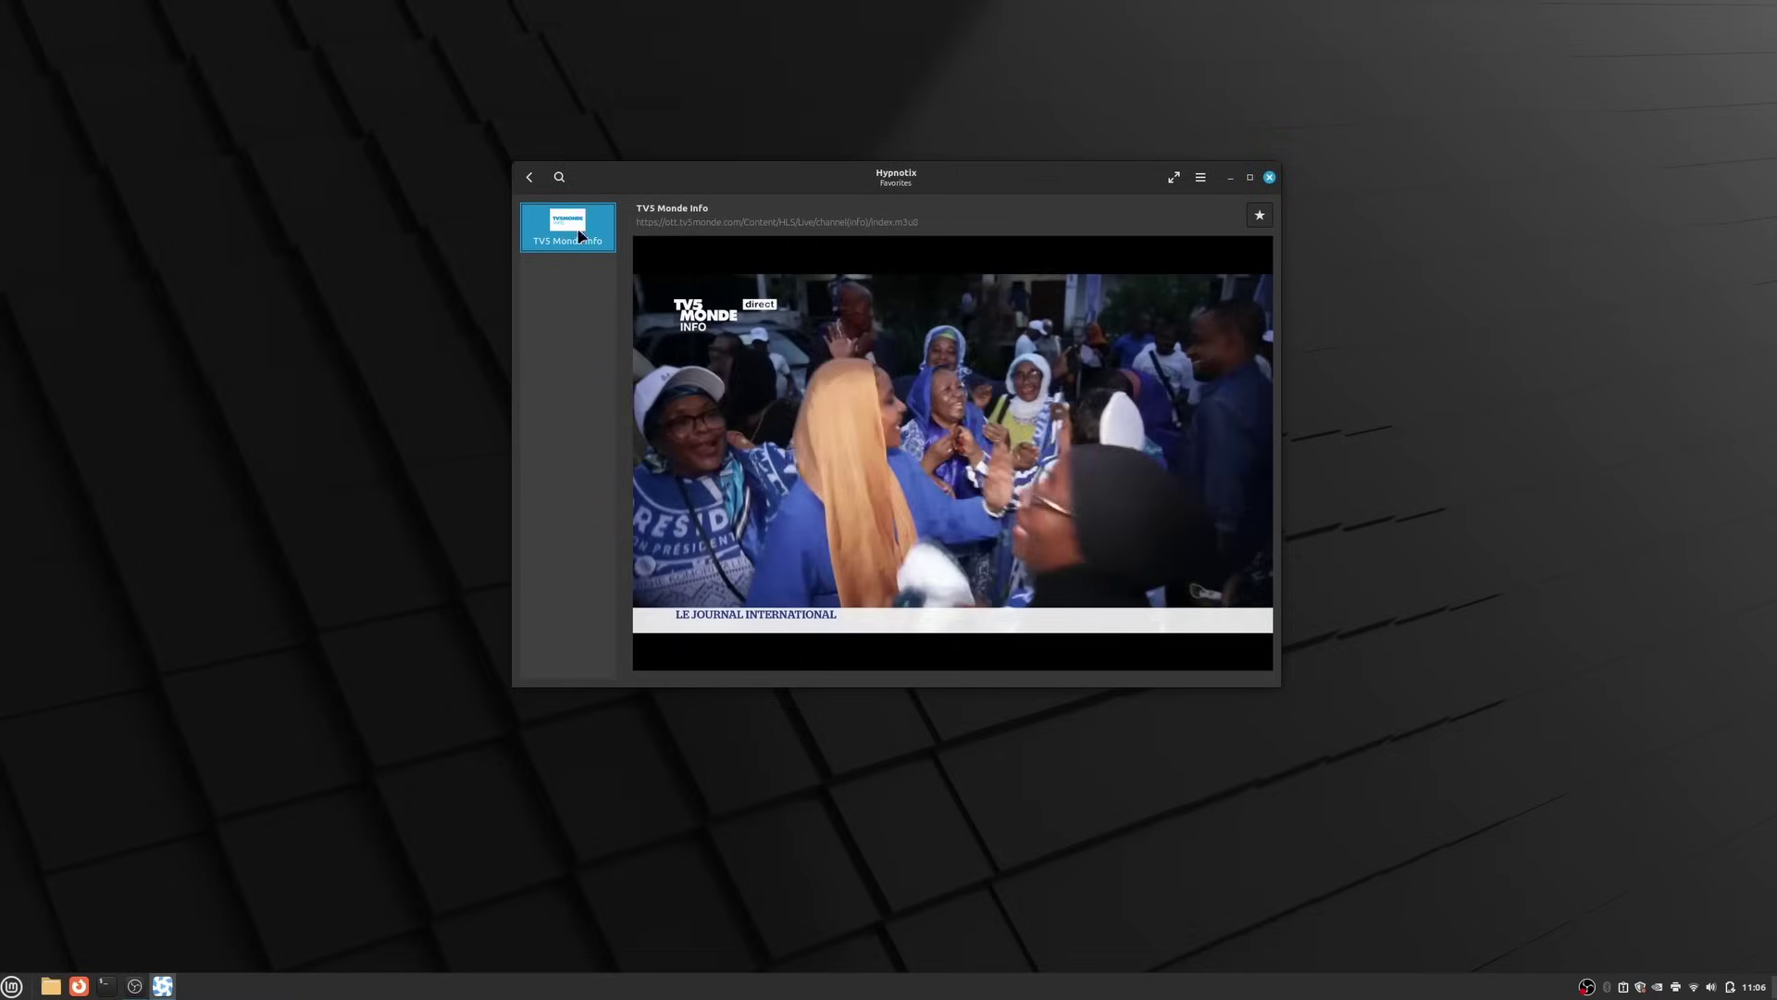
{"action": "left_click", "coordinate": [528, 179]}
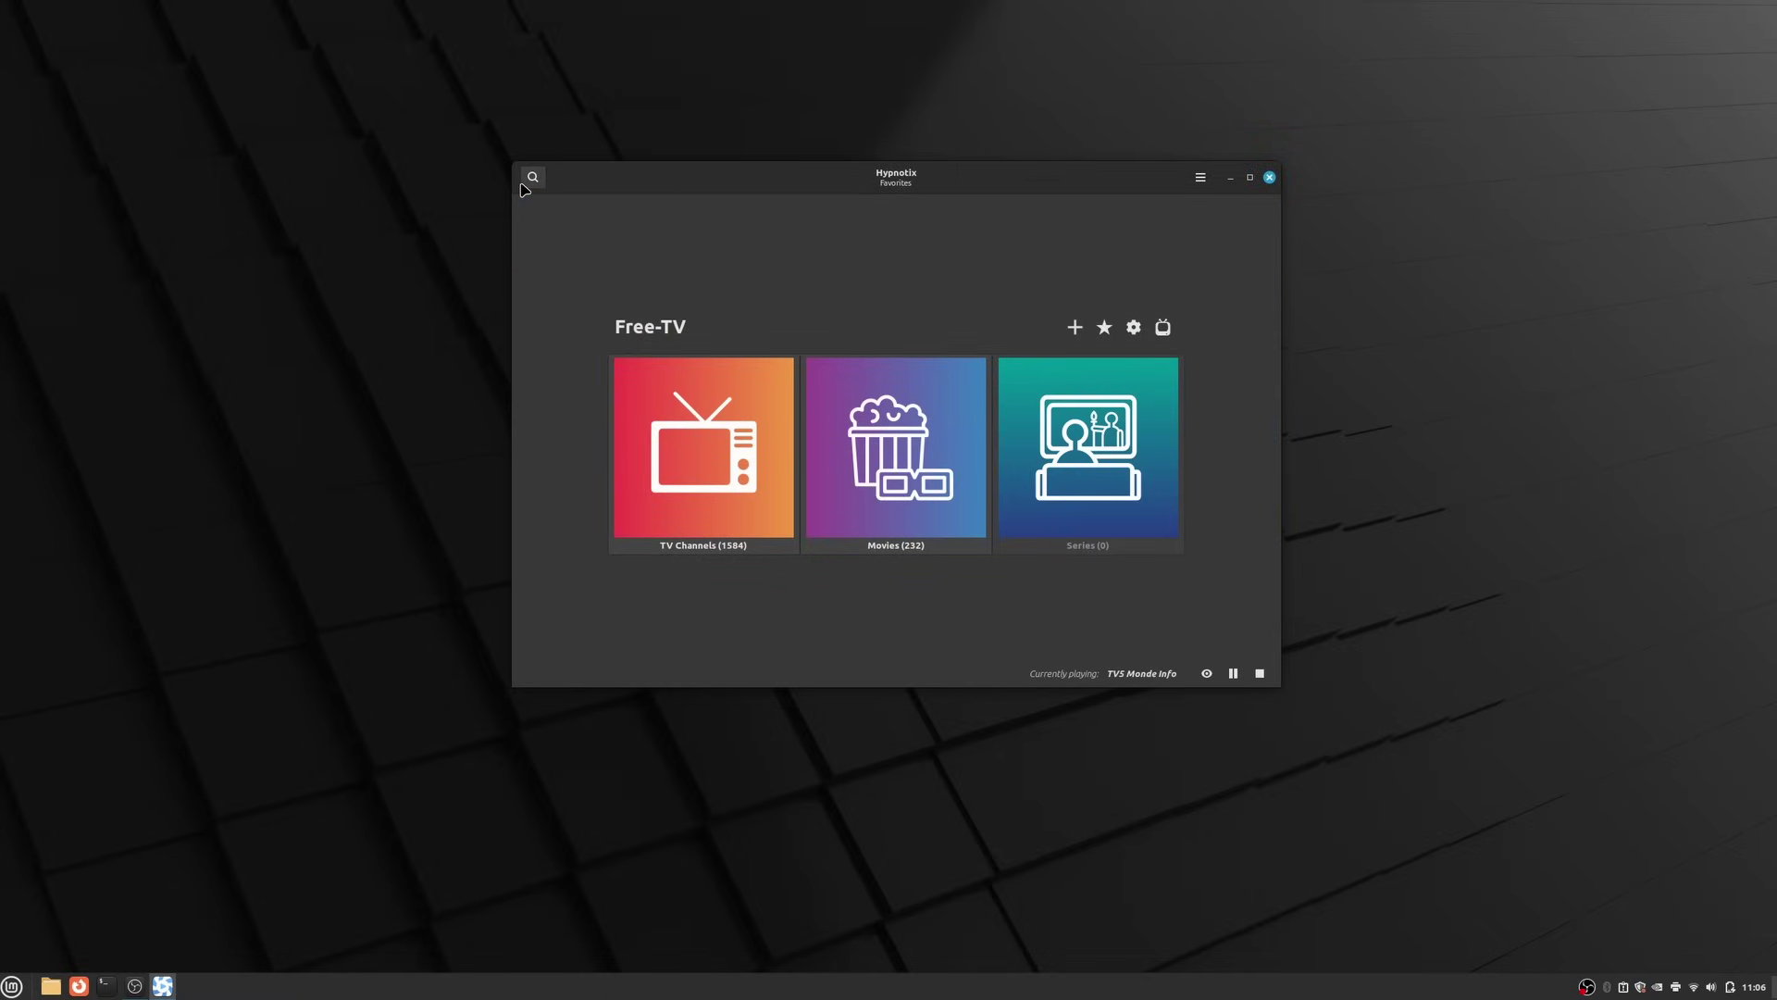
Look over the New Channel form, then update yt-dlp from github.com/yt-dlp in Youtube preferences
{"action": "left_click", "coordinate": [1074, 327]}
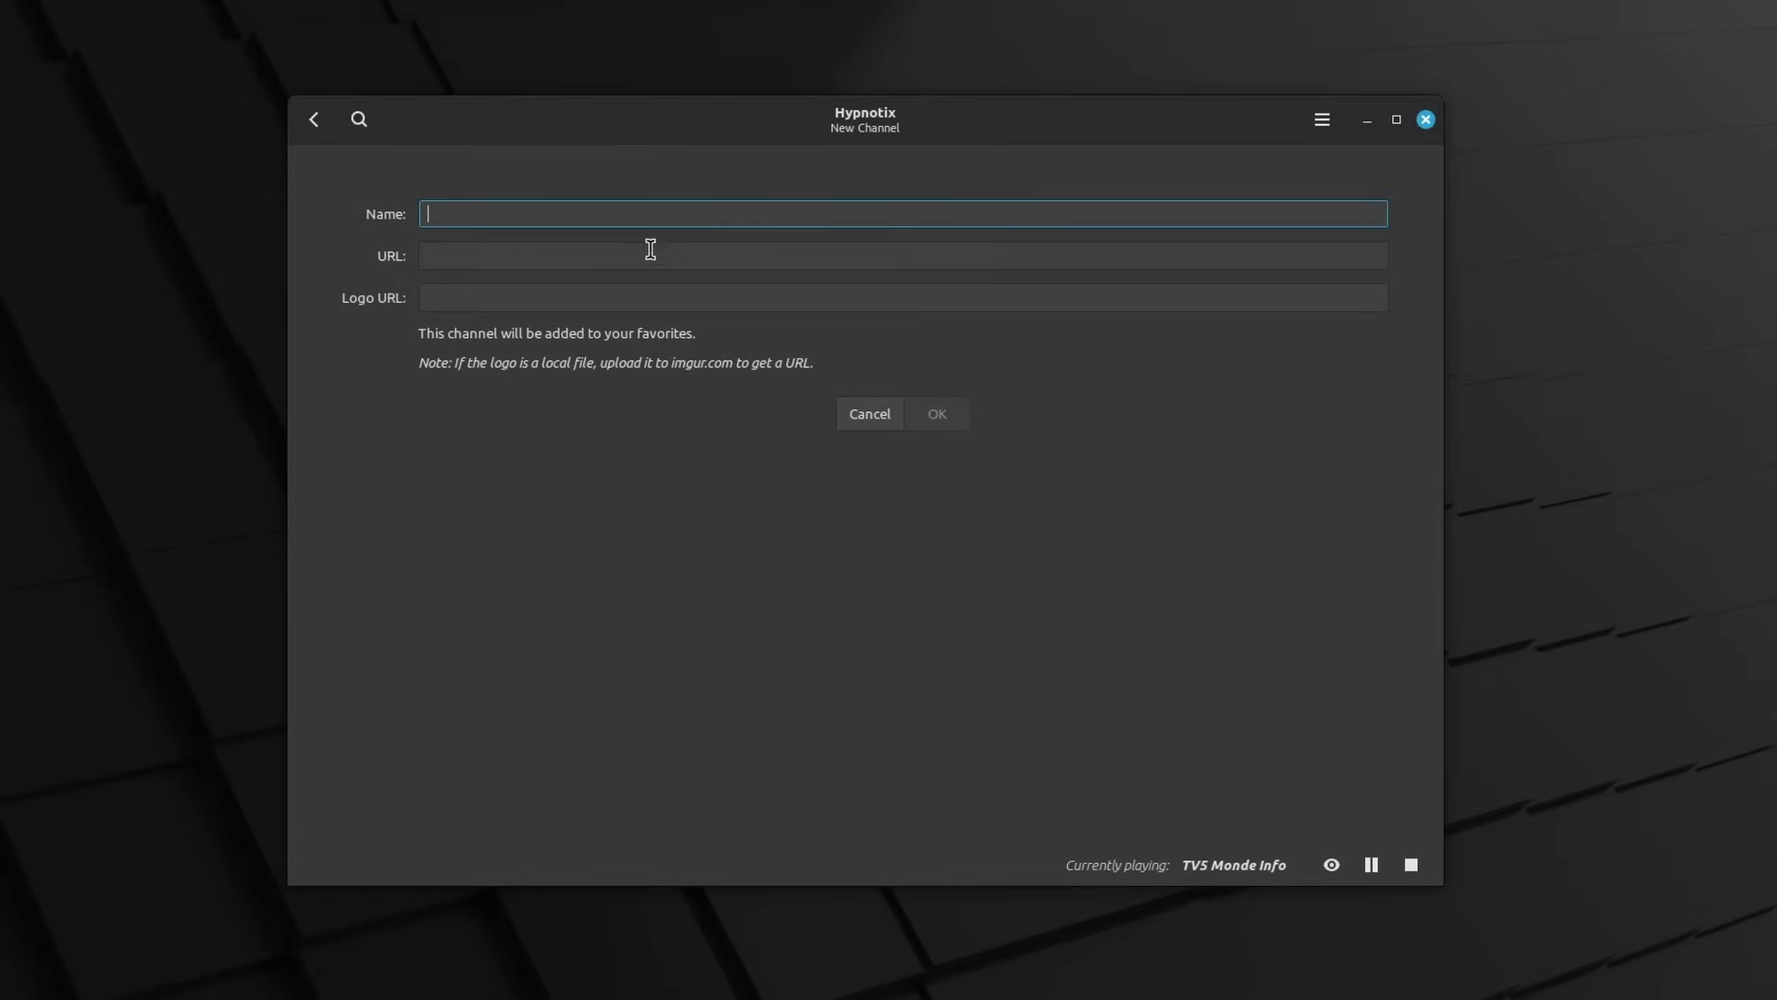
{"action": "left_click", "coordinate": [624, 258]}
{"action": "left_click", "coordinate": [503, 258]}
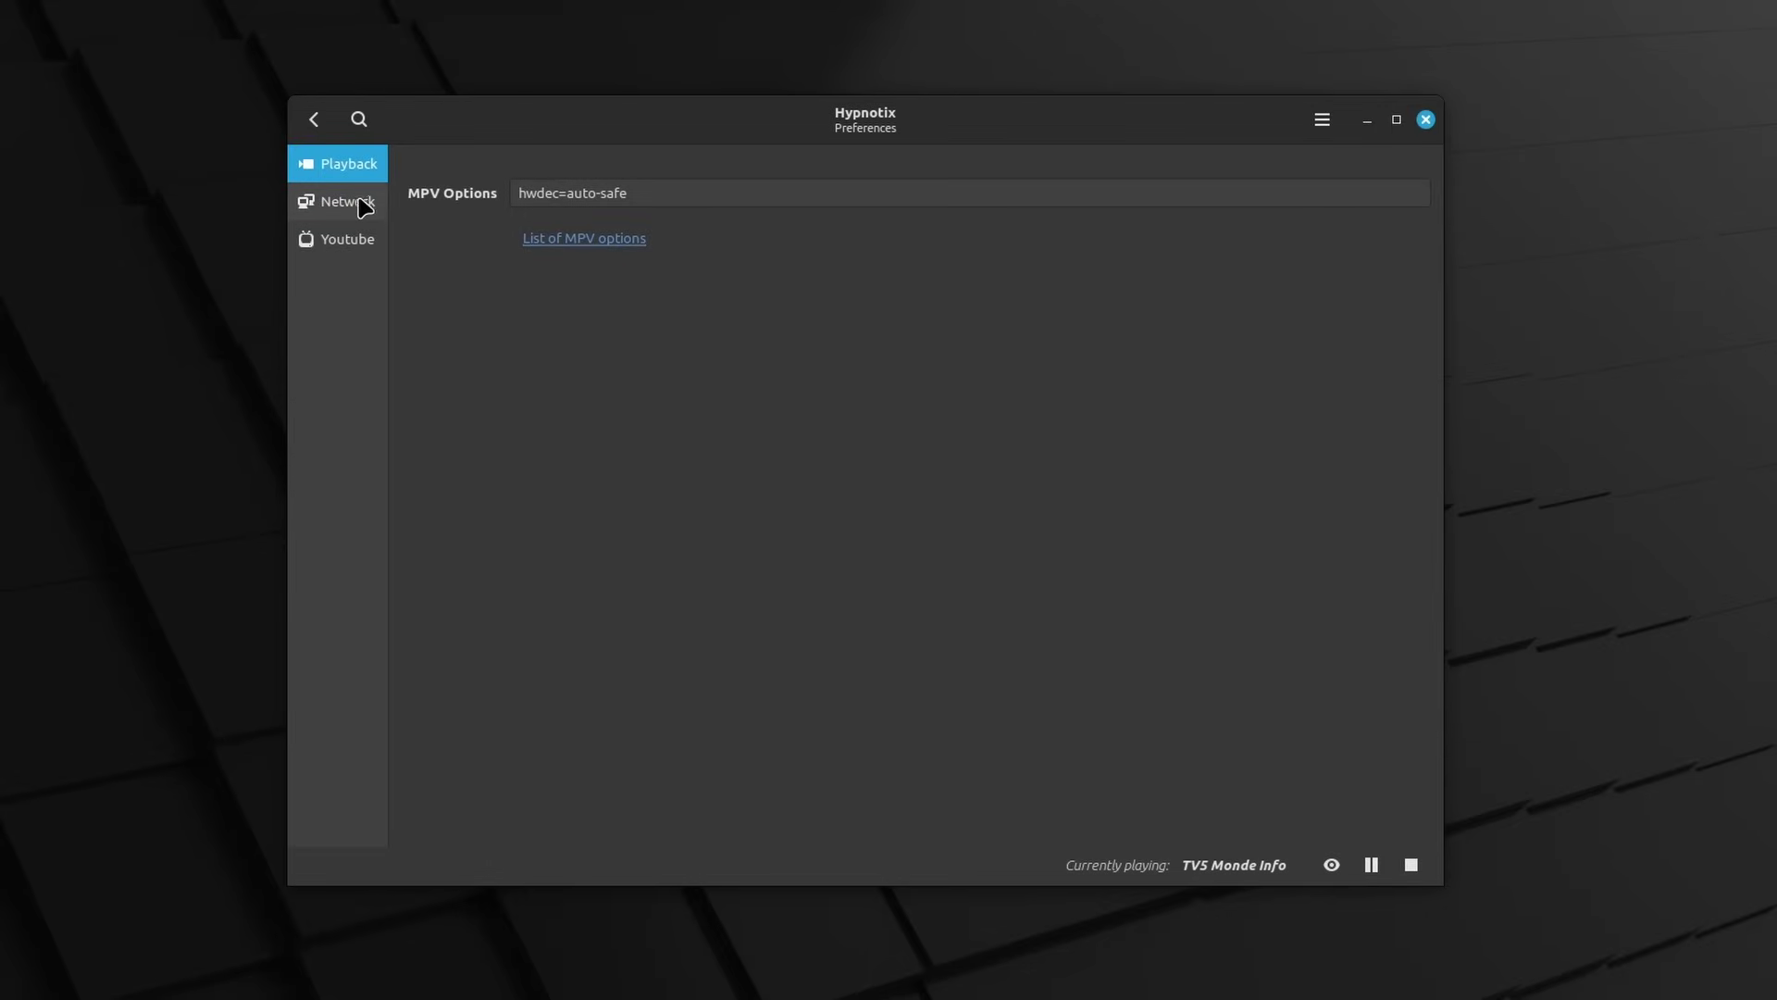
{"action": "left_click", "coordinate": [344, 240]}
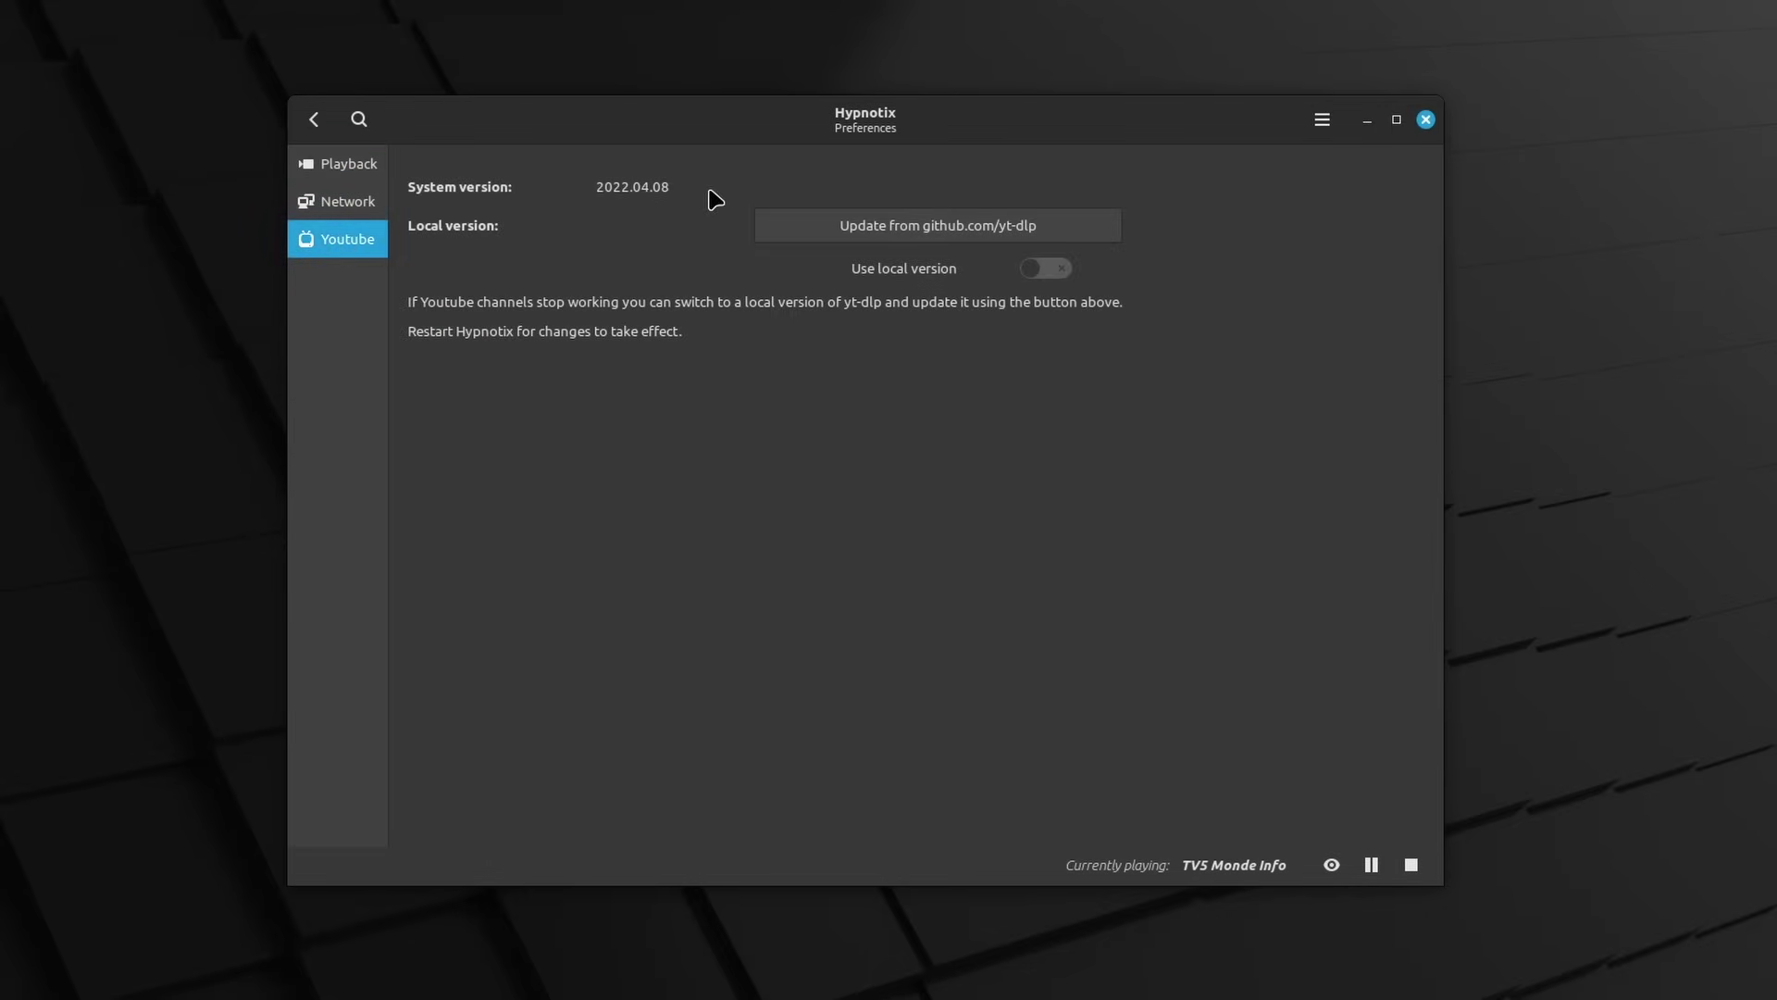
{"action": "left_click", "coordinate": [944, 236]}
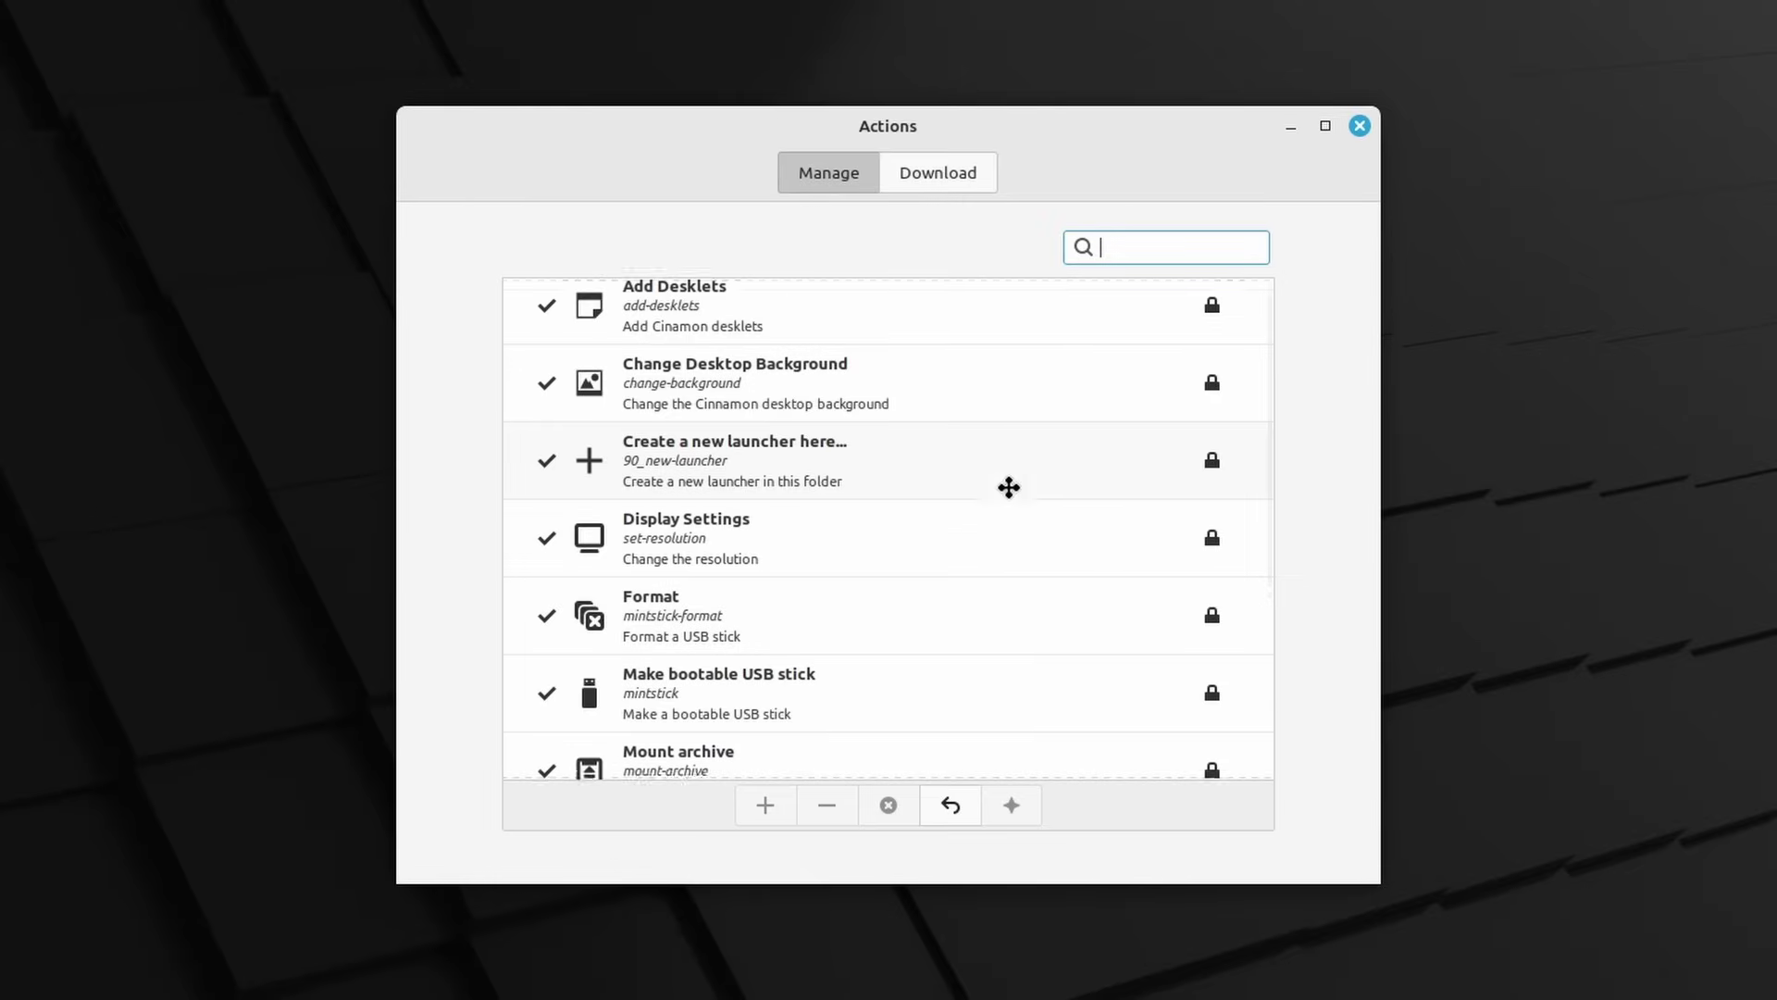
Browse the Download tab's actions with the list kept sorted by Popularity
{"action": "scroll", "coordinate": [1007, 485], "scroll_direction": "down", "scroll_amount": 5}
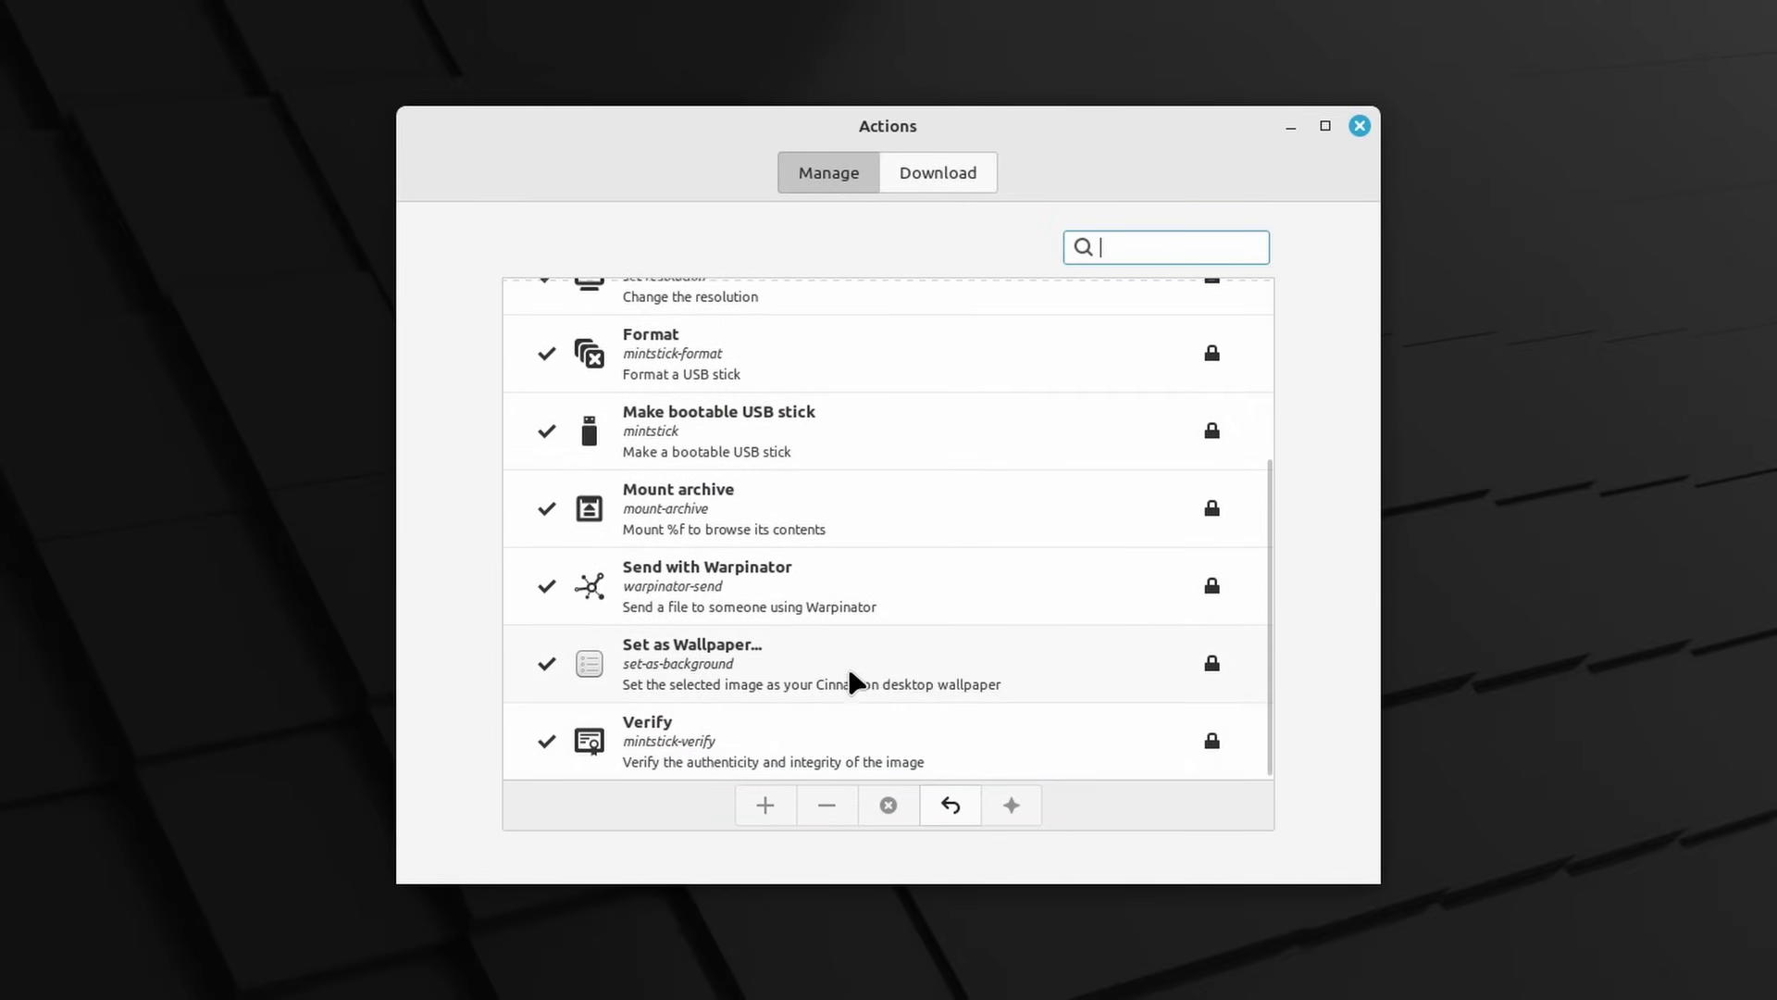
{"action": "scroll", "coordinate": [850, 680], "scroll_direction": "up", "scroll_amount": 5}
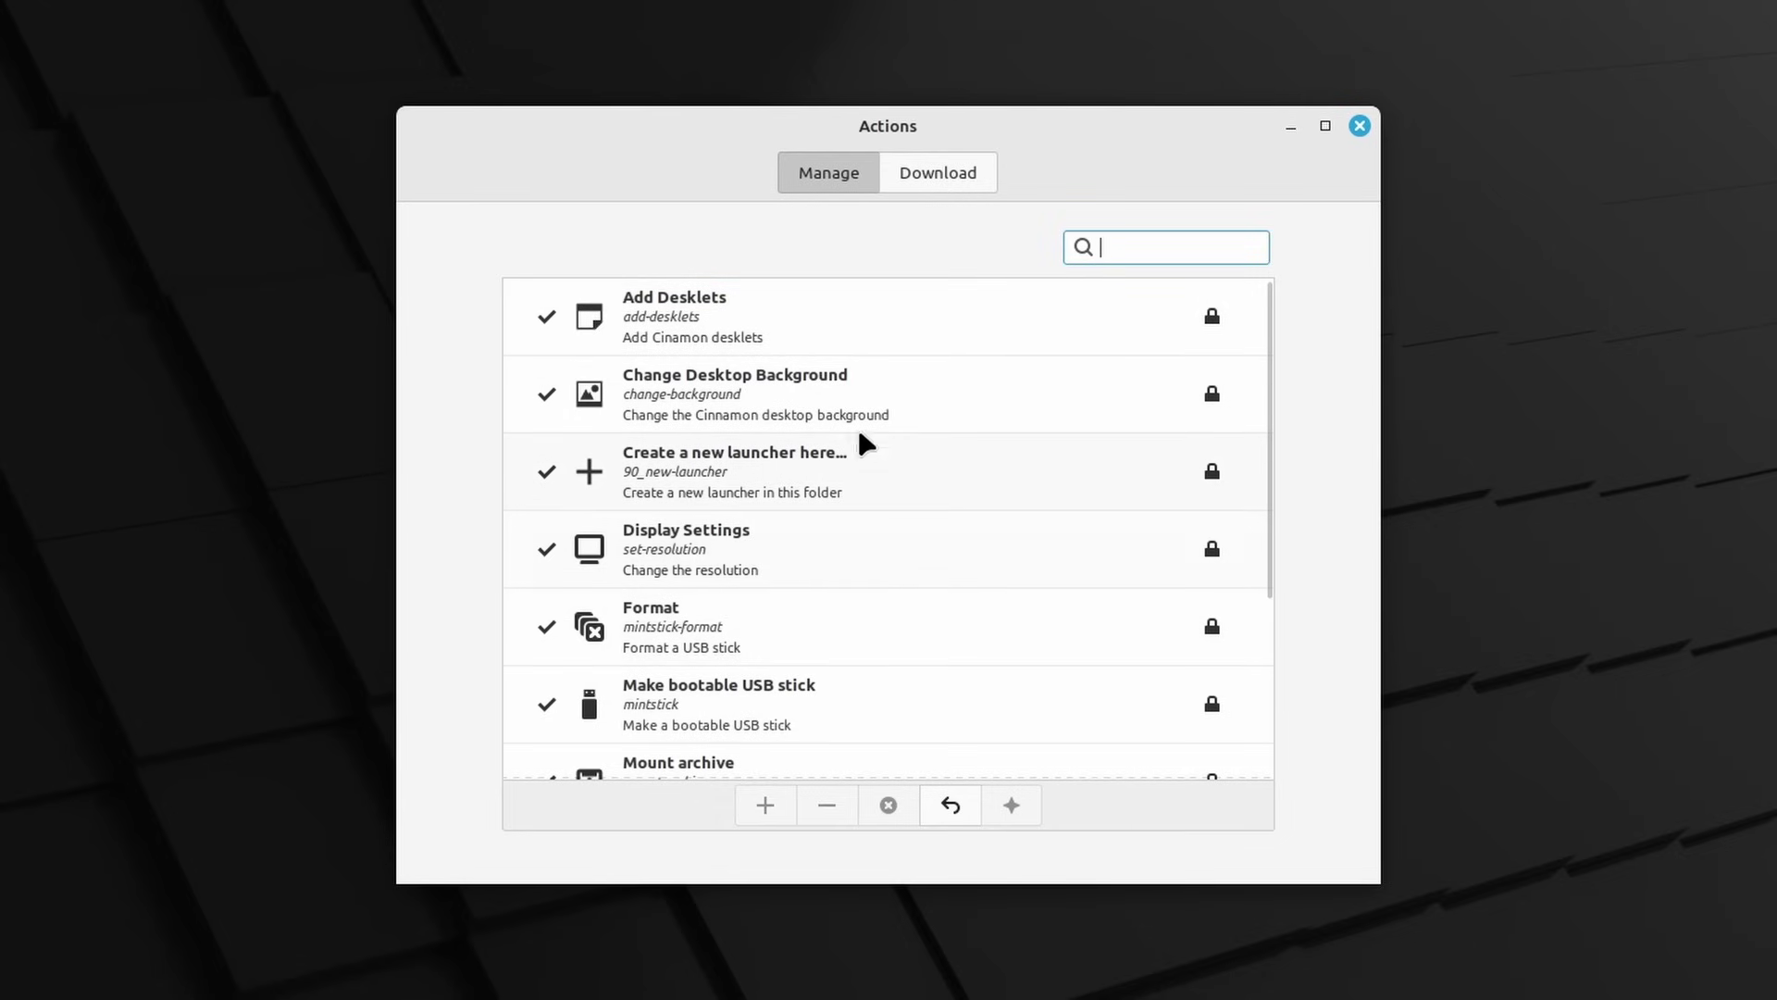
{"action": "left_click", "coordinate": [935, 176]}
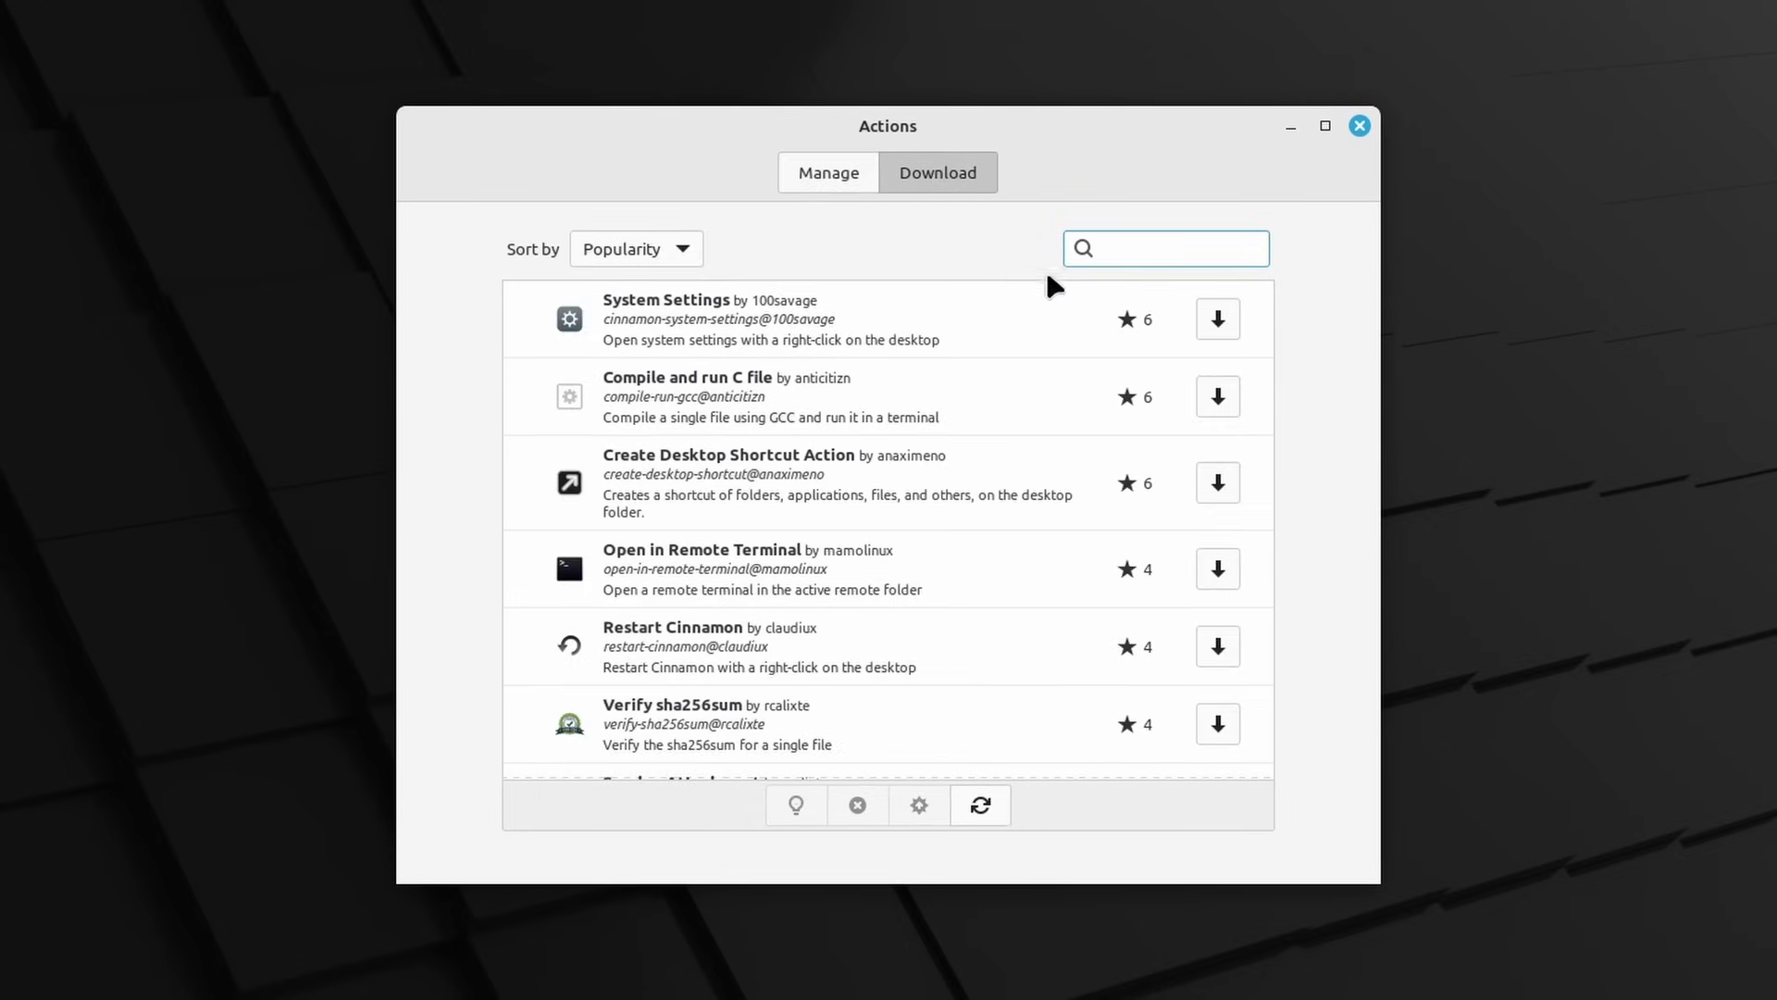
{"action": "left_click", "coordinate": [683, 252]}
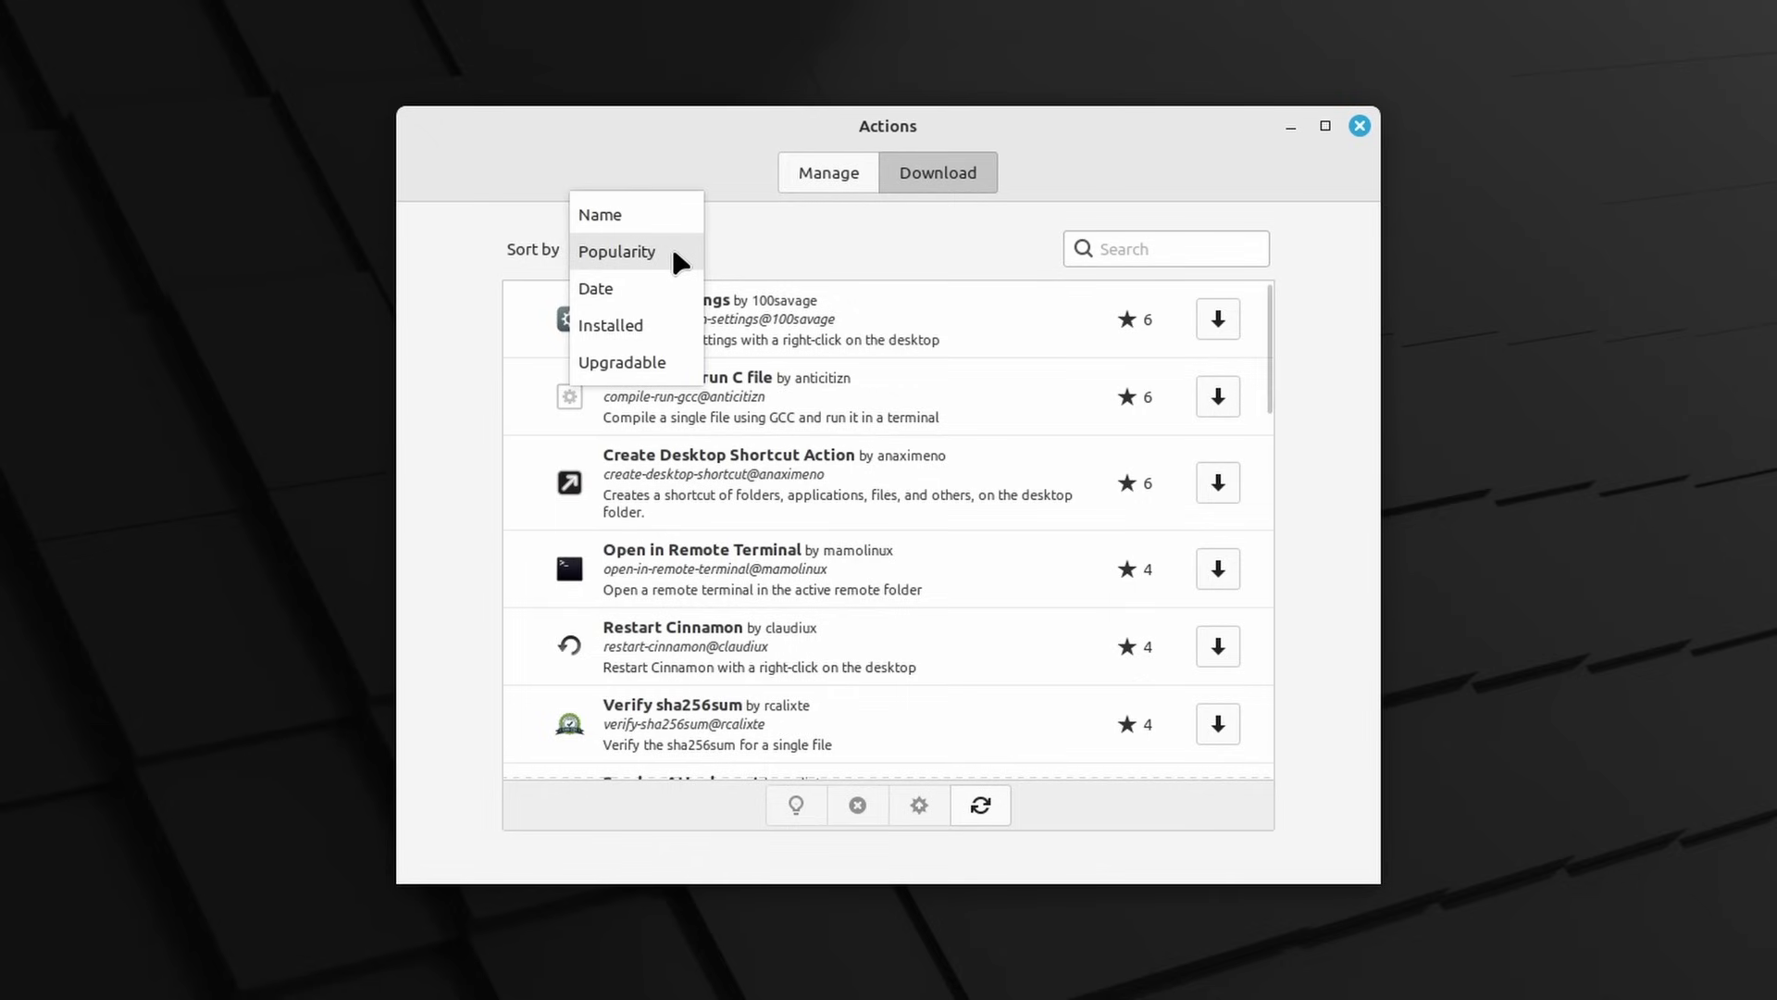
{"action": "left_click", "coordinate": [825, 277]}
{"action": "scroll", "coordinate": [974, 537], "scroll_direction": "down", "scroll_amount": 4}
{"action": "scroll", "coordinate": [977, 543], "scroll_direction": "down", "scroll_amount": 8}
{"action": "scroll", "coordinate": [976, 543], "scroll_direction": "down", "scroll_amount": 7}
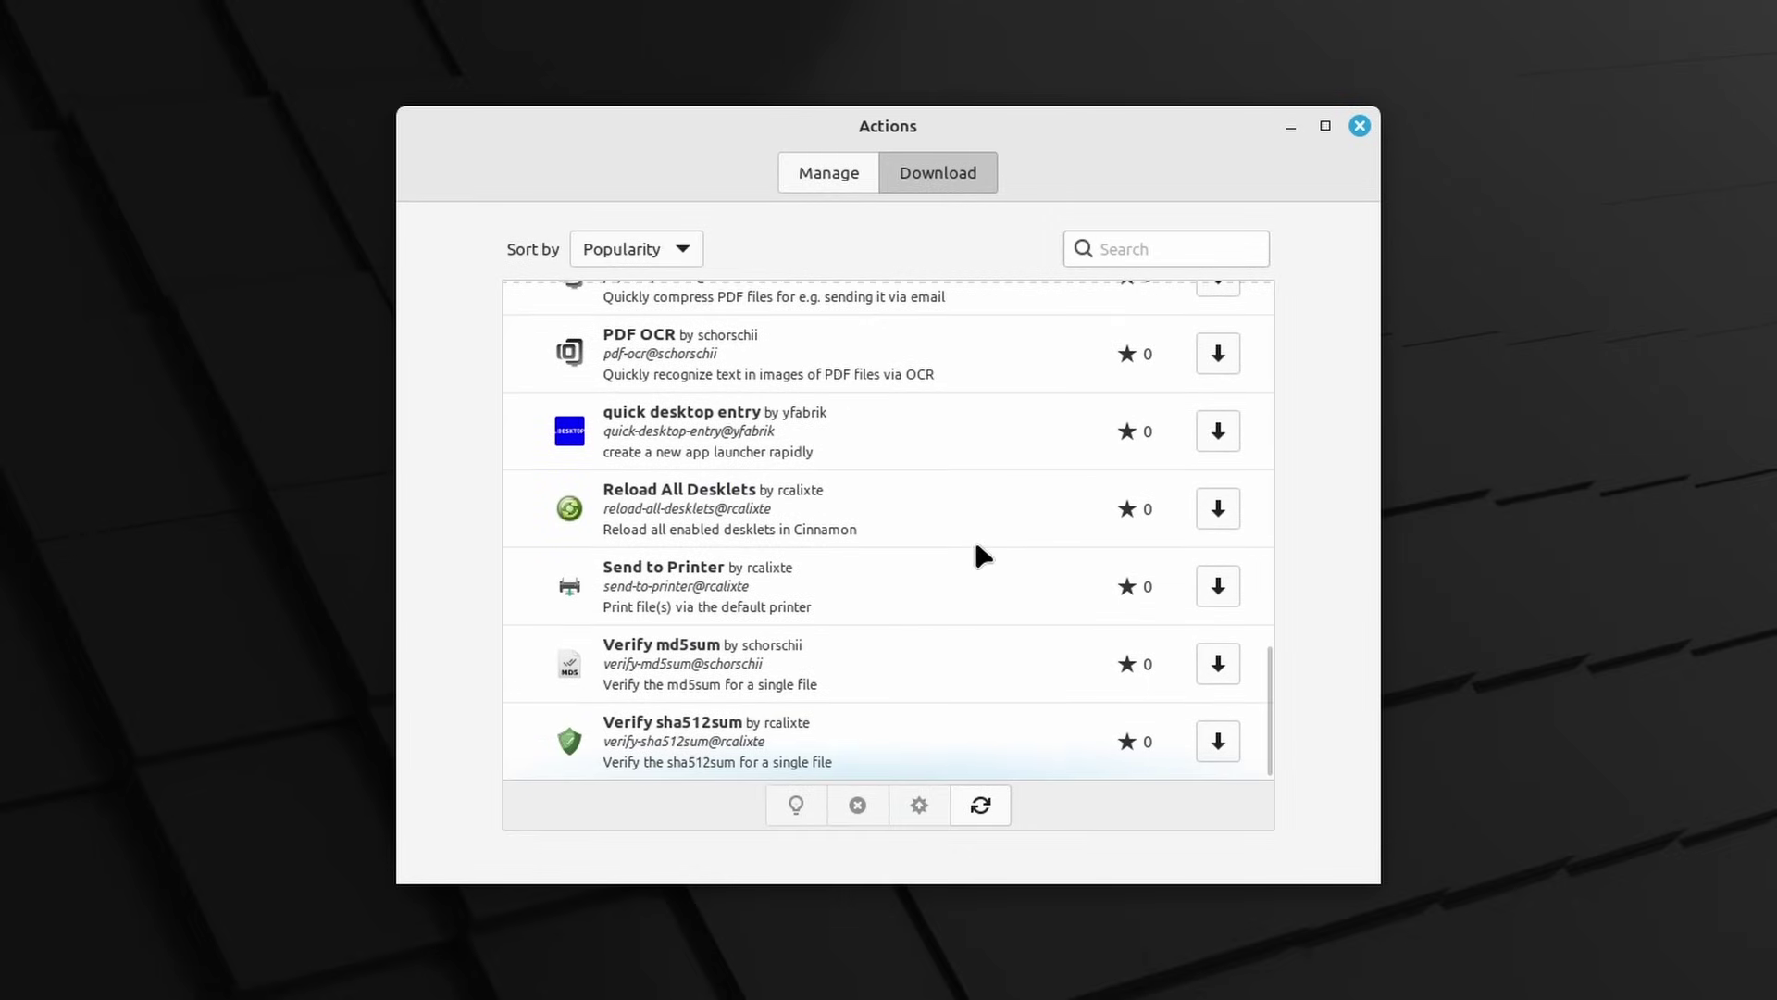
{"action": "scroll", "coordinate": [976, 543], "scroll_direction": "up", "scroll_amount": 6}
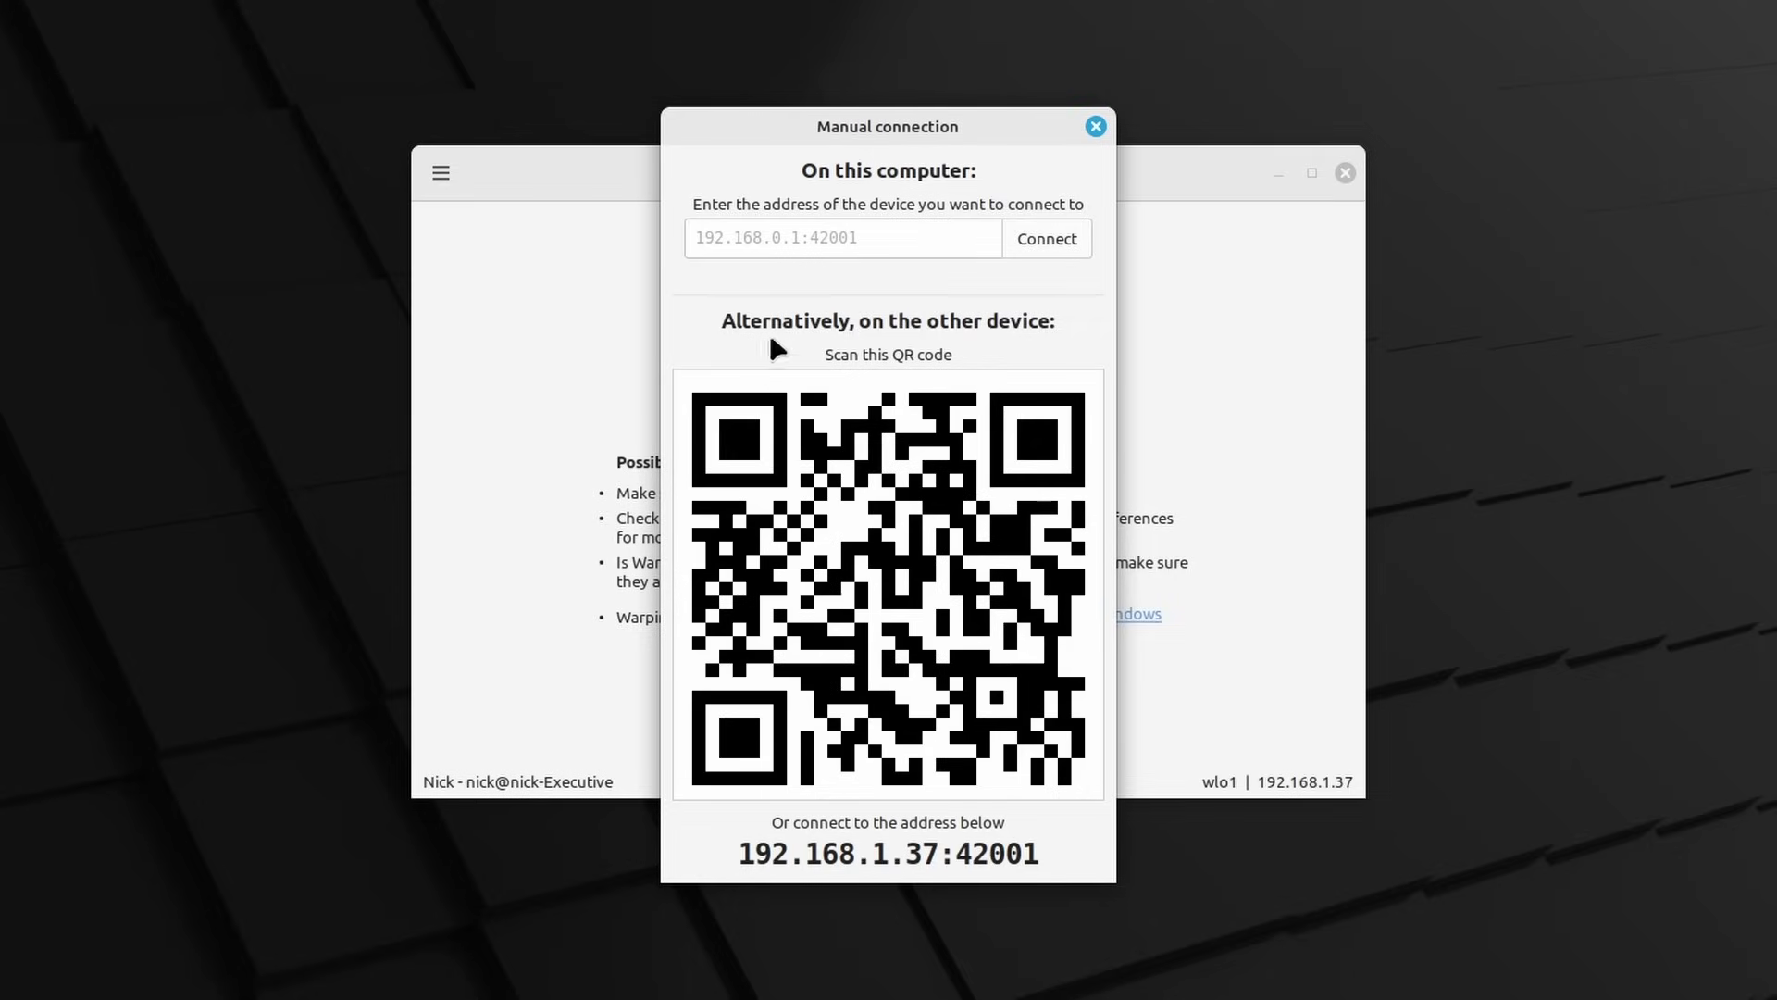
Try Warpinator's manual connection field, then drag intro.mov from Nemo into File Renamer's list
{"action": "left_click", "coordinate": [827, 231]}
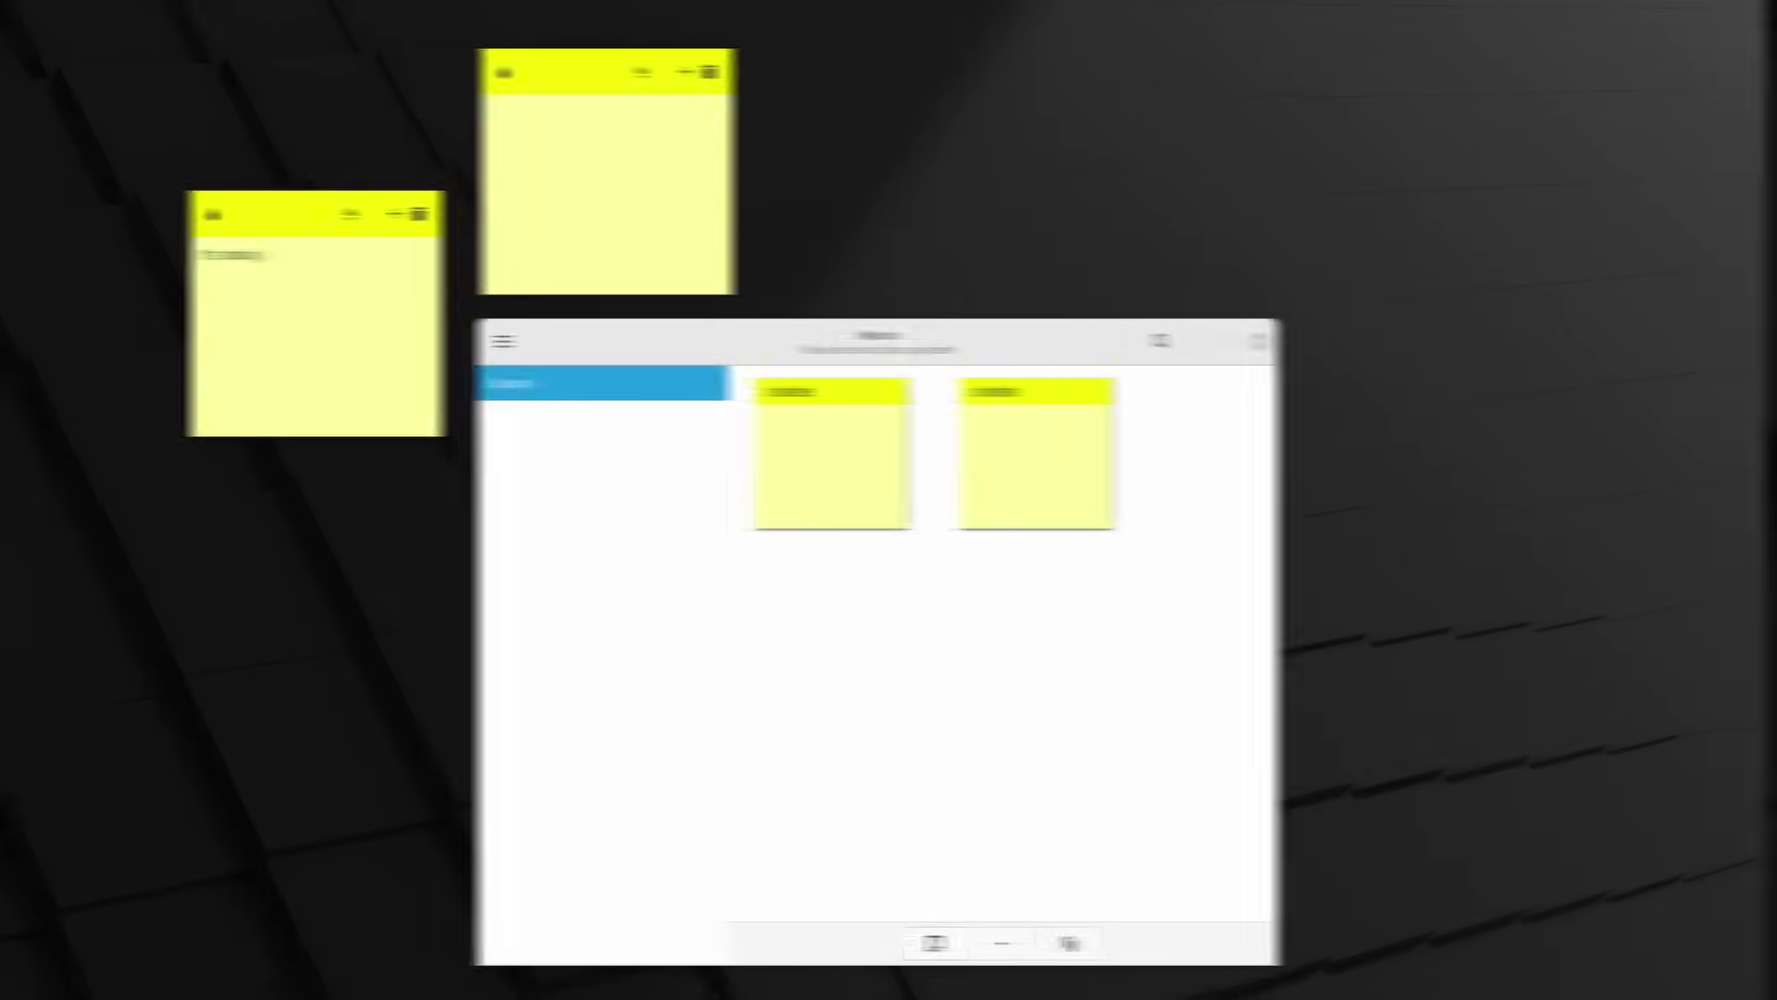
{"action": "type", "text": "i"}
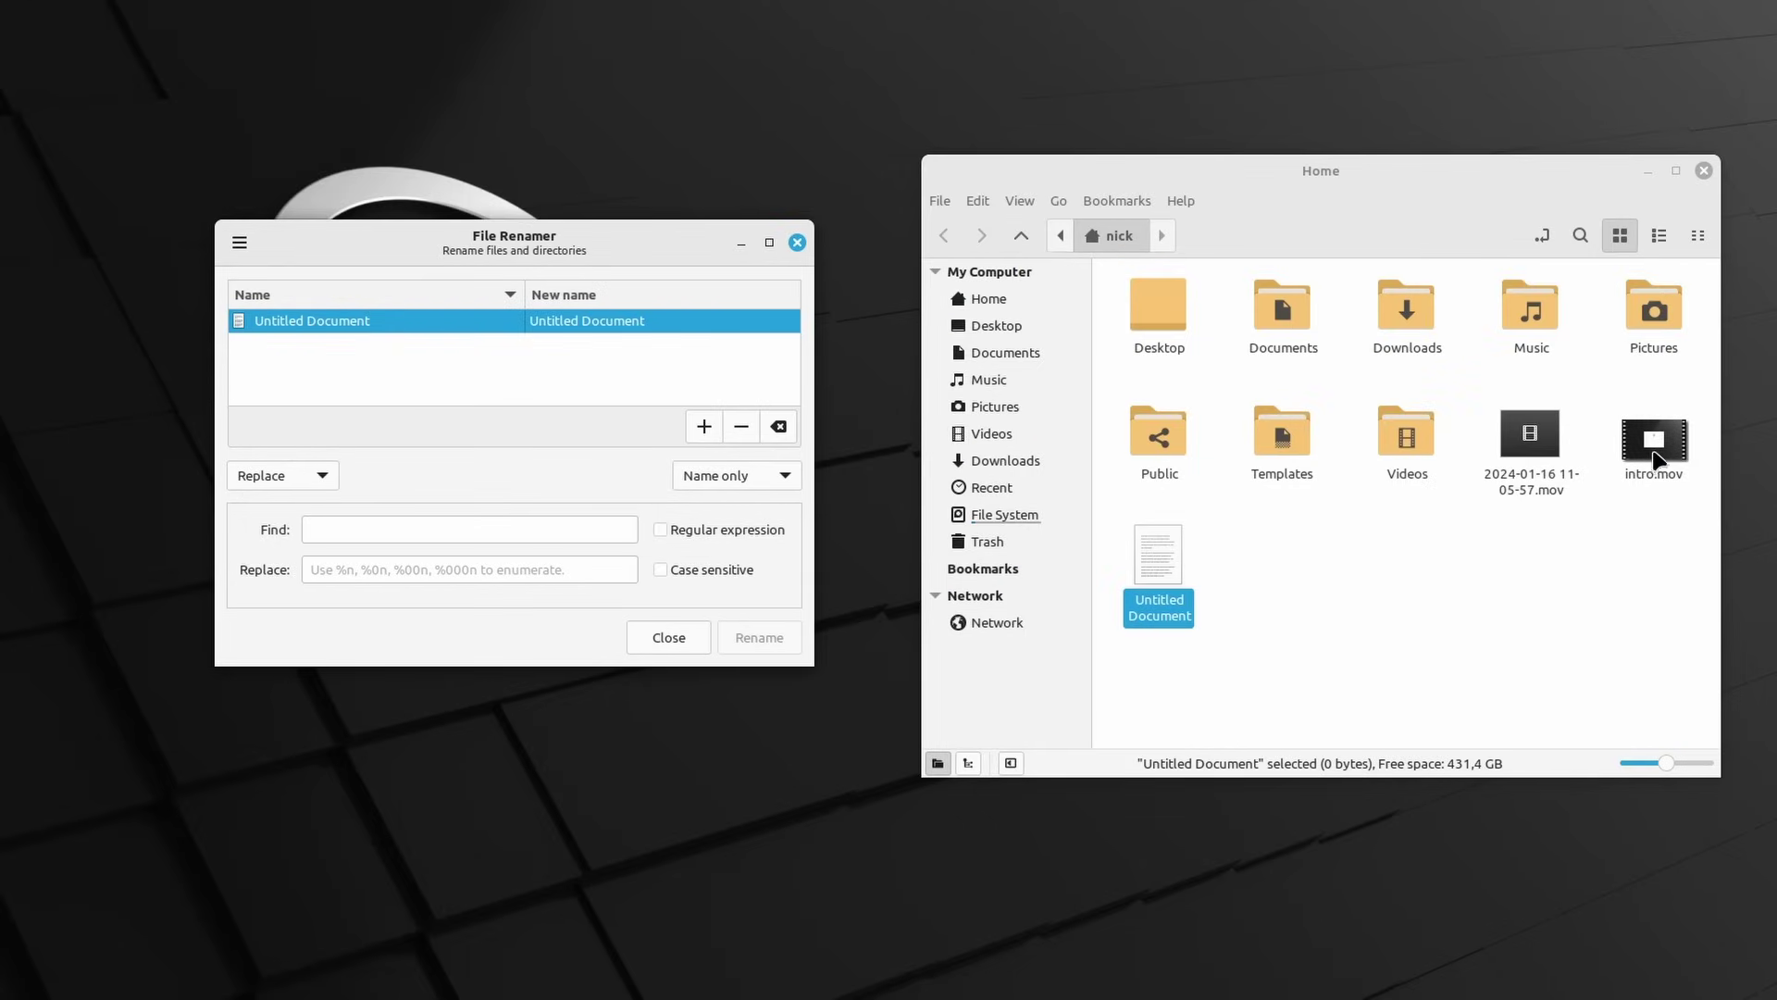
{"action": "left_click_drag", "start_coordinate": [1654, 458], "coordinate": [639, 384]}
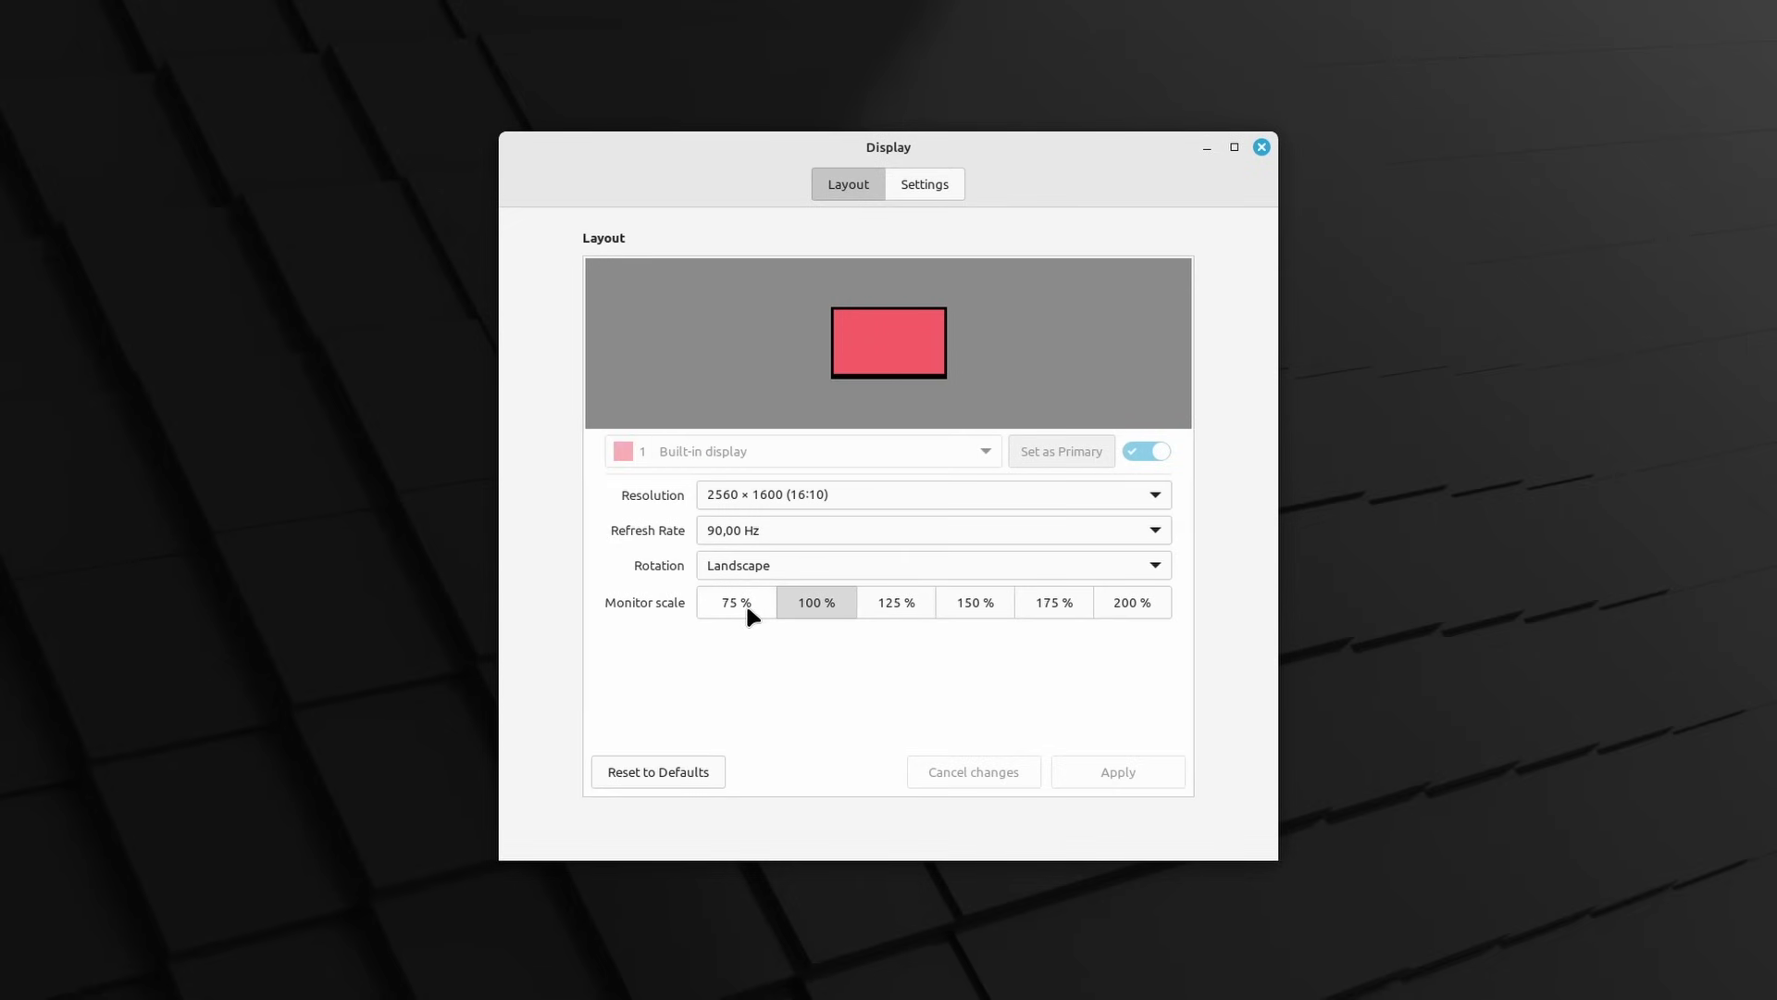
Toggle the monitor scale between 75 % and 100 %, ending on 75 %
{"action": "left_click", "coordinate": [748, 611]}
{"action": "left_click", "coordinate": [833, 605]}
{"action": "left_click", "coordinate": [723, 605]}
{"action": "left_click", "coordinate": [808, 607]}
{"action": "left_click", "coordinate": [723, 605]}
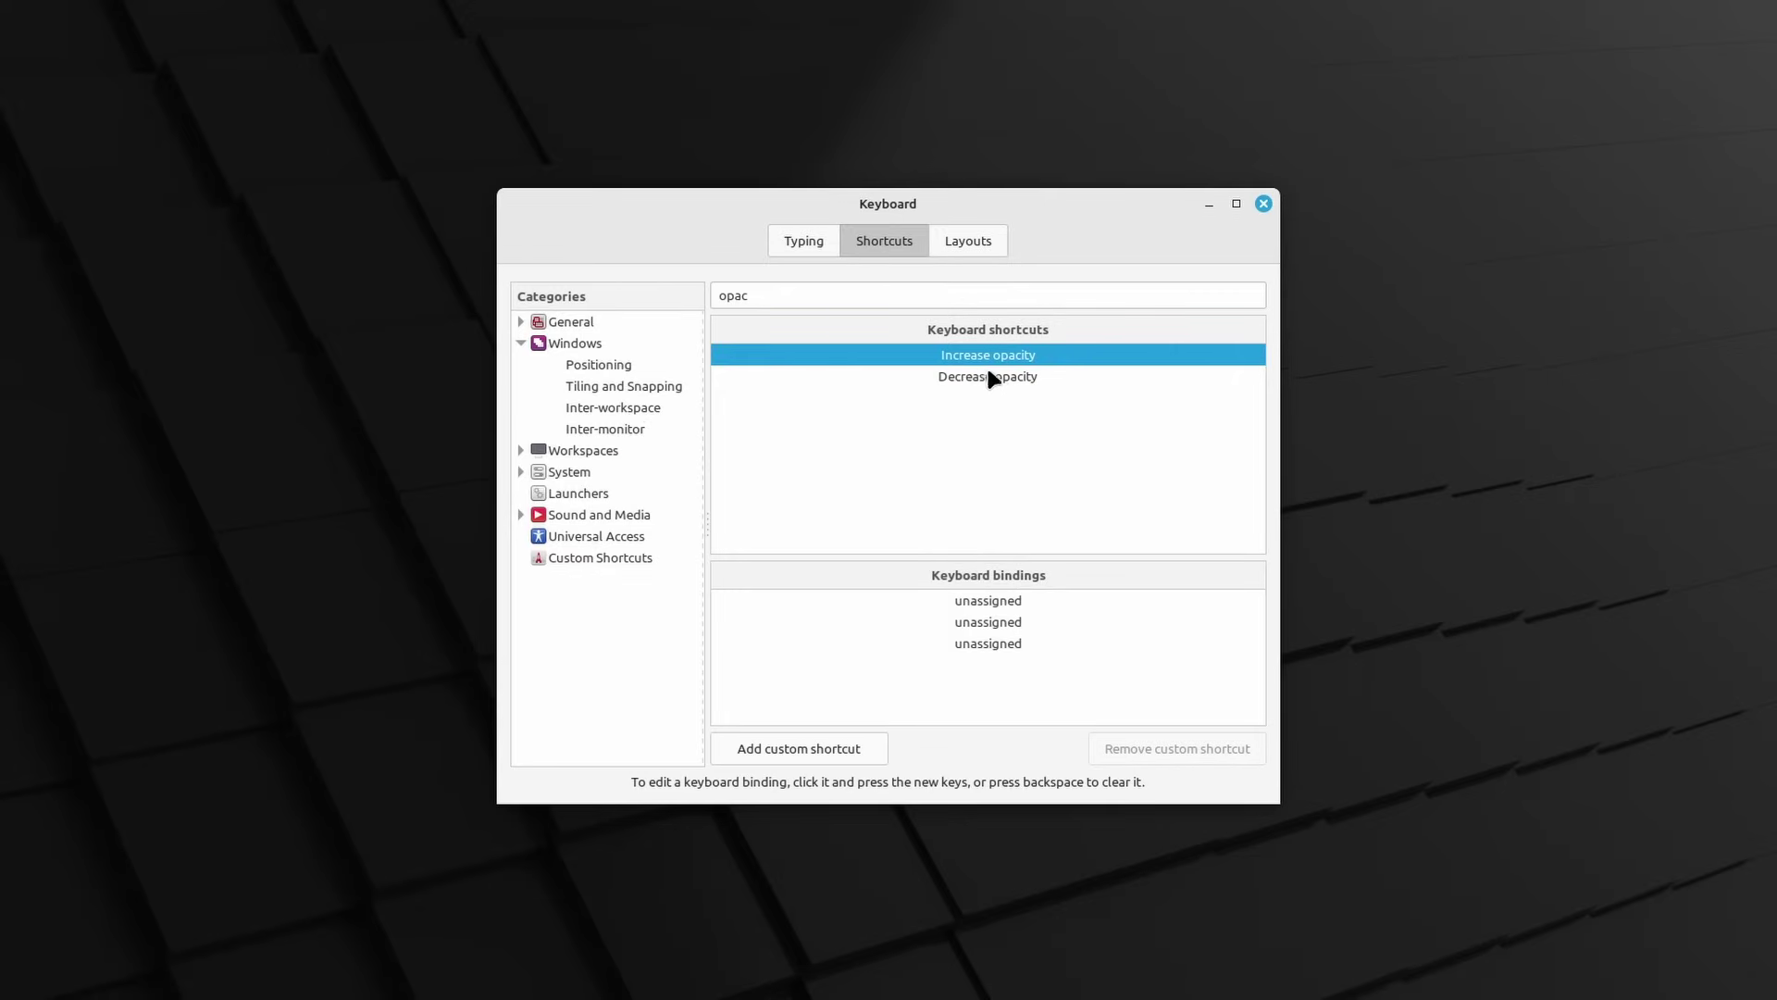
Inspect the unassigned Increase and Decrease opacity keyboard shortcuts
{"action": "left_click", "coordinate": [992, 380]}
{"action": "left_click", "coordinate": [992, 357]}
{"action": "left_click", "coordinate": [995, 368]}
{"action": "left_click", "coordinate": [990, 356]}
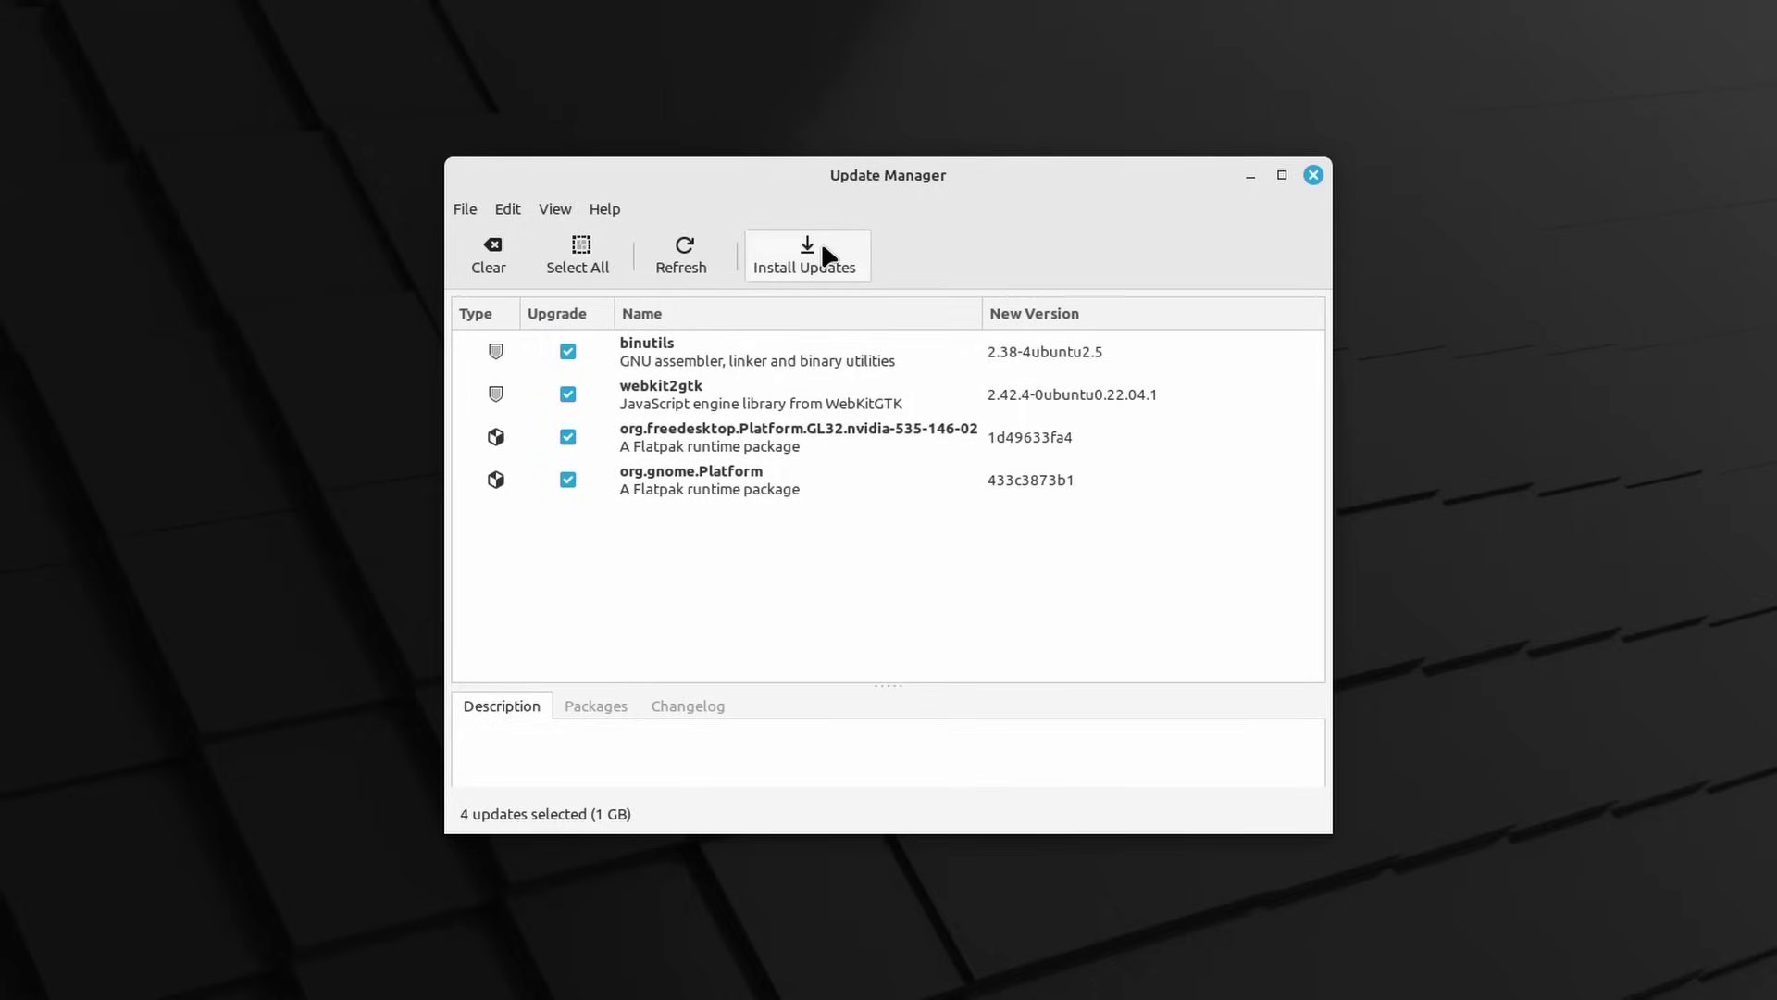
Refresh the update list and show the Edit menu's preferences, snapshots and software sources
{"action": "left_click", "coordinate": [689, 261]}
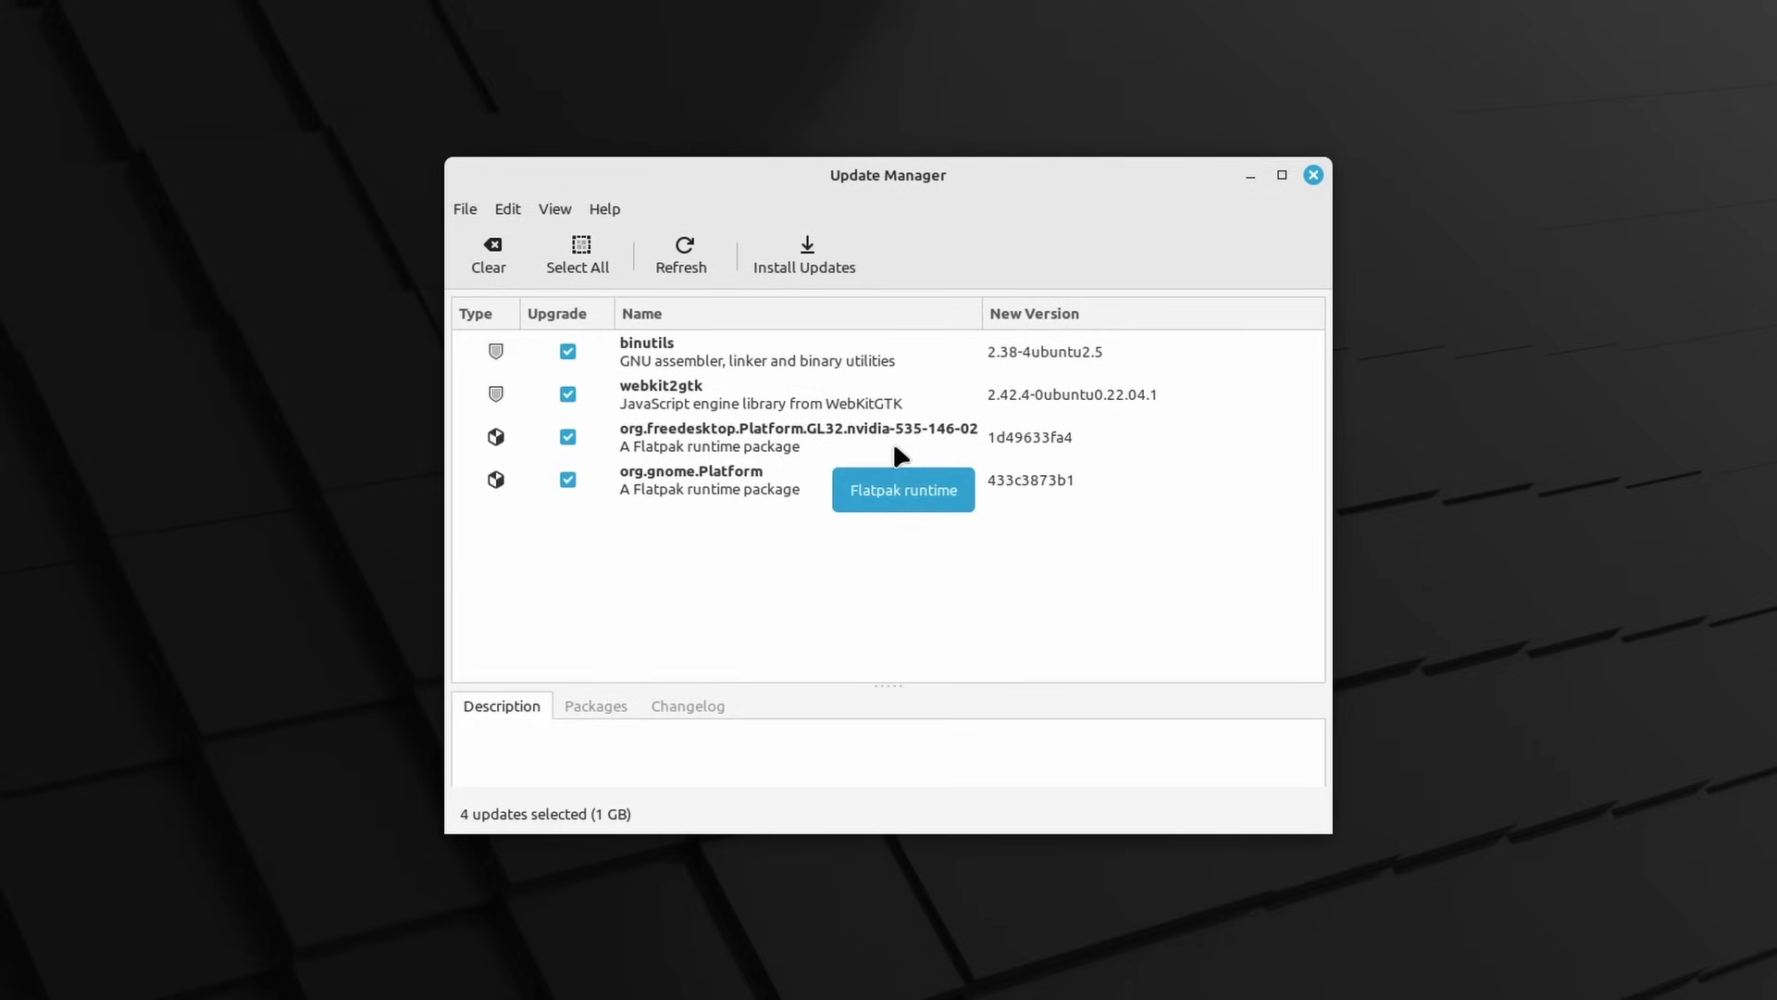
{"action": "left_click", "coordinate": [507, 210]}
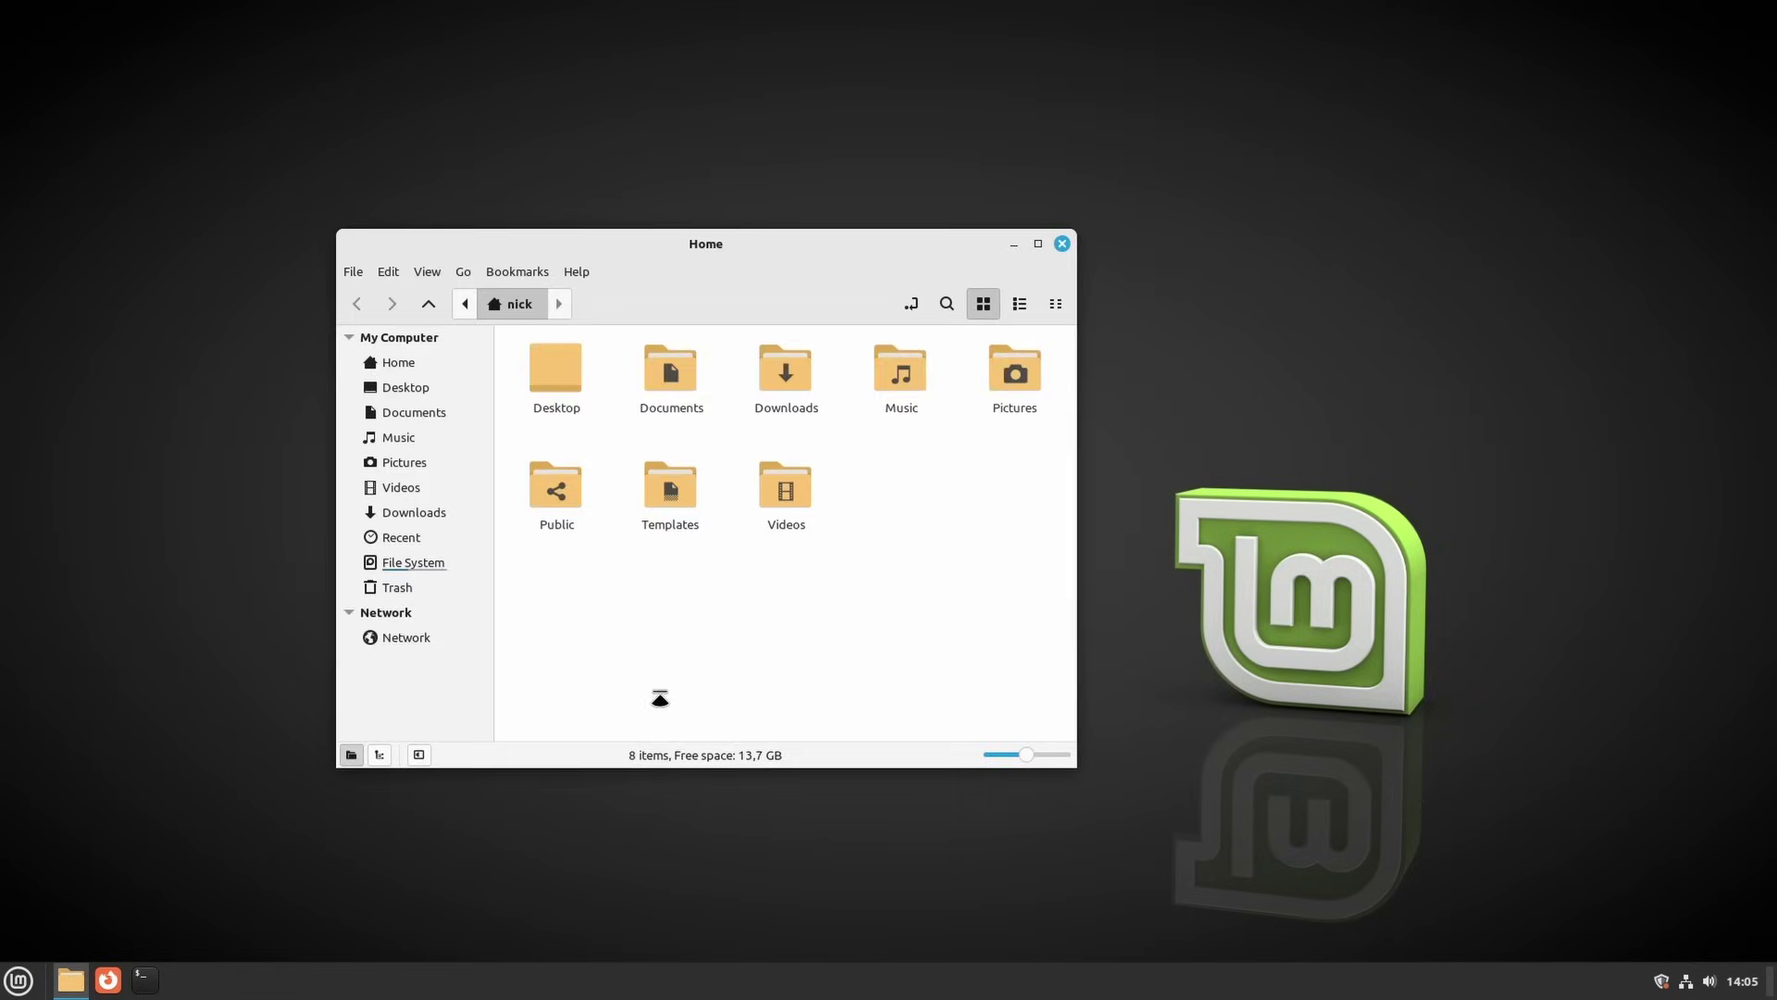
Close the Home folder and open Display Settings from the desktop menu, moving it to centre
{"action": "left_click", "coordinate": [1057, 250]}
{"action": "right_click", "coordinate": [597, 290]}
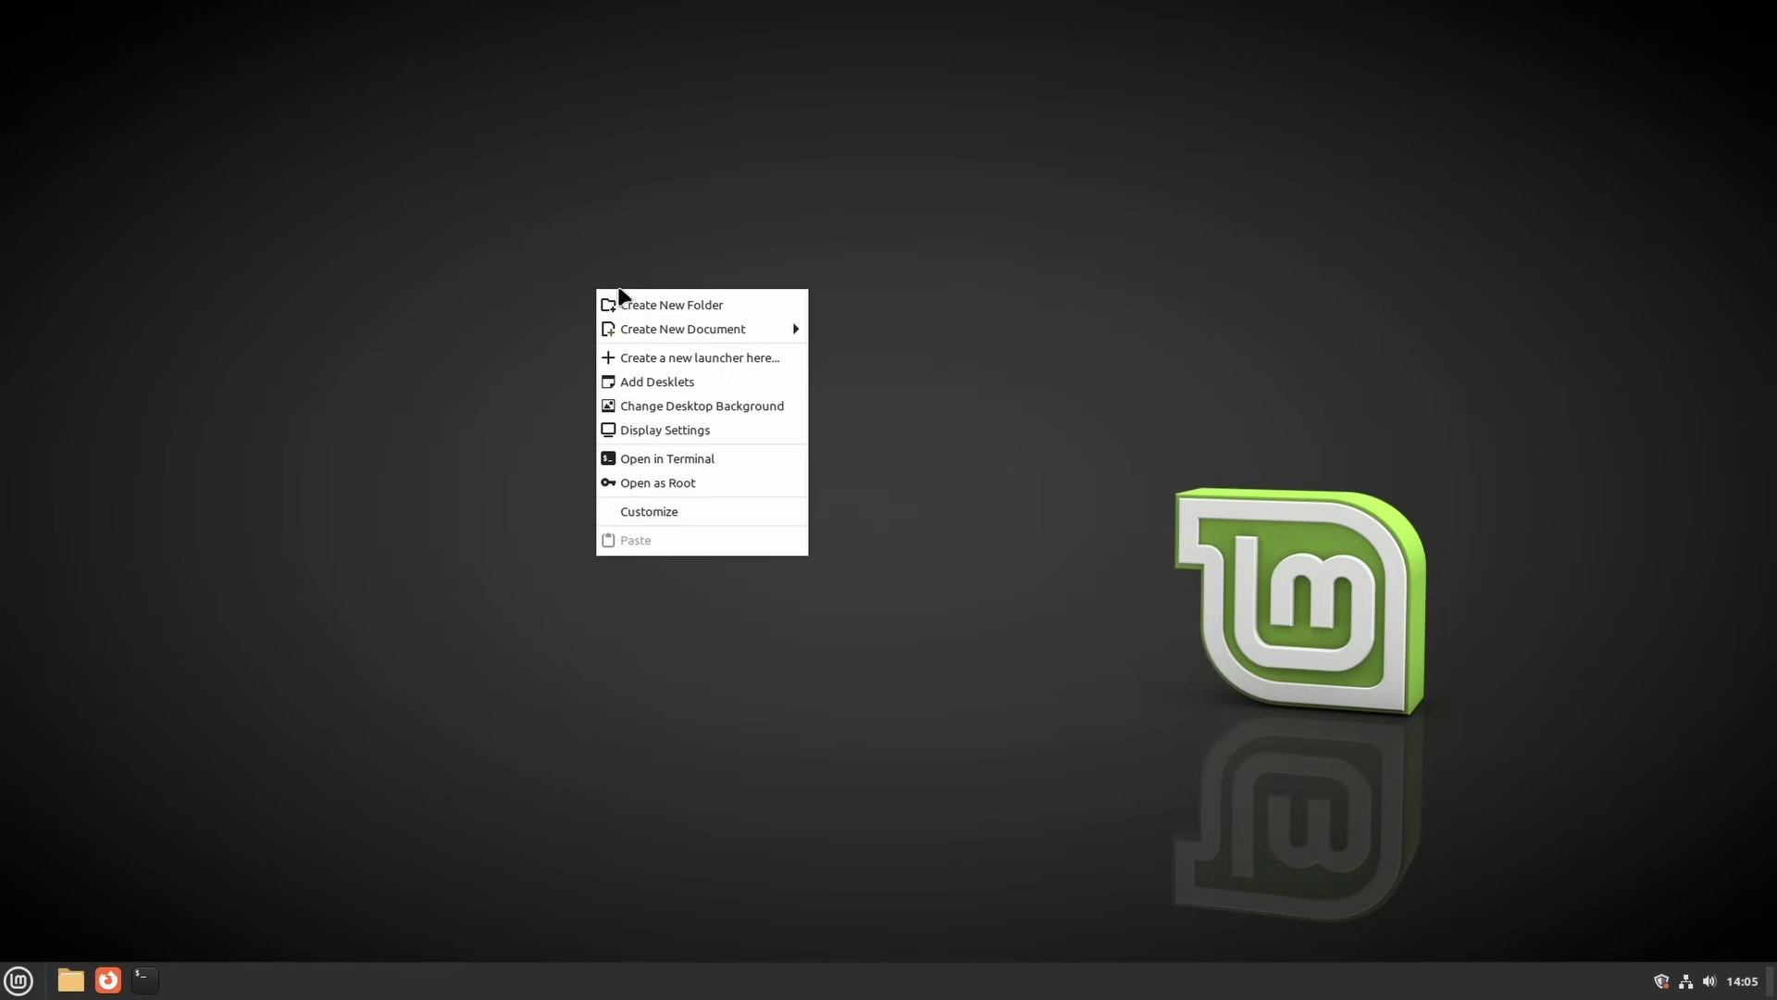
{"action": "left_click", "coordinate": [694, 432]}
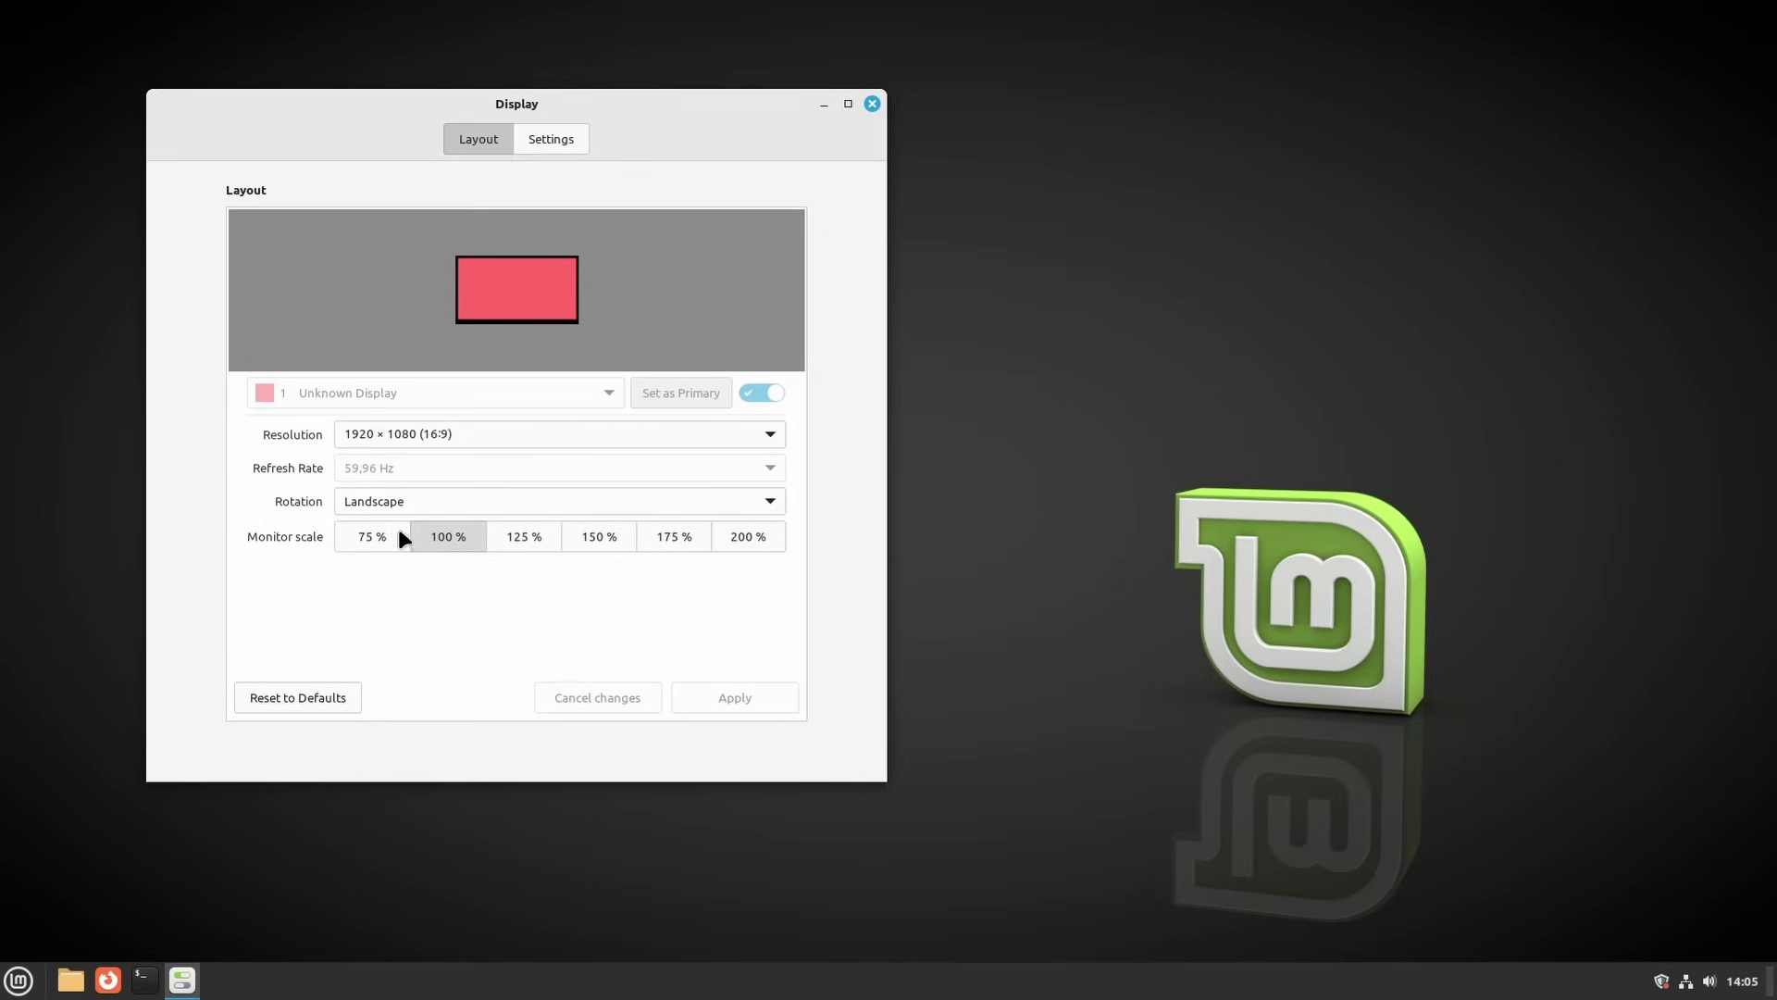
{"action": "left_click_drag", "start_coordinate": [713, 150], "coordinate": [796, 157]}
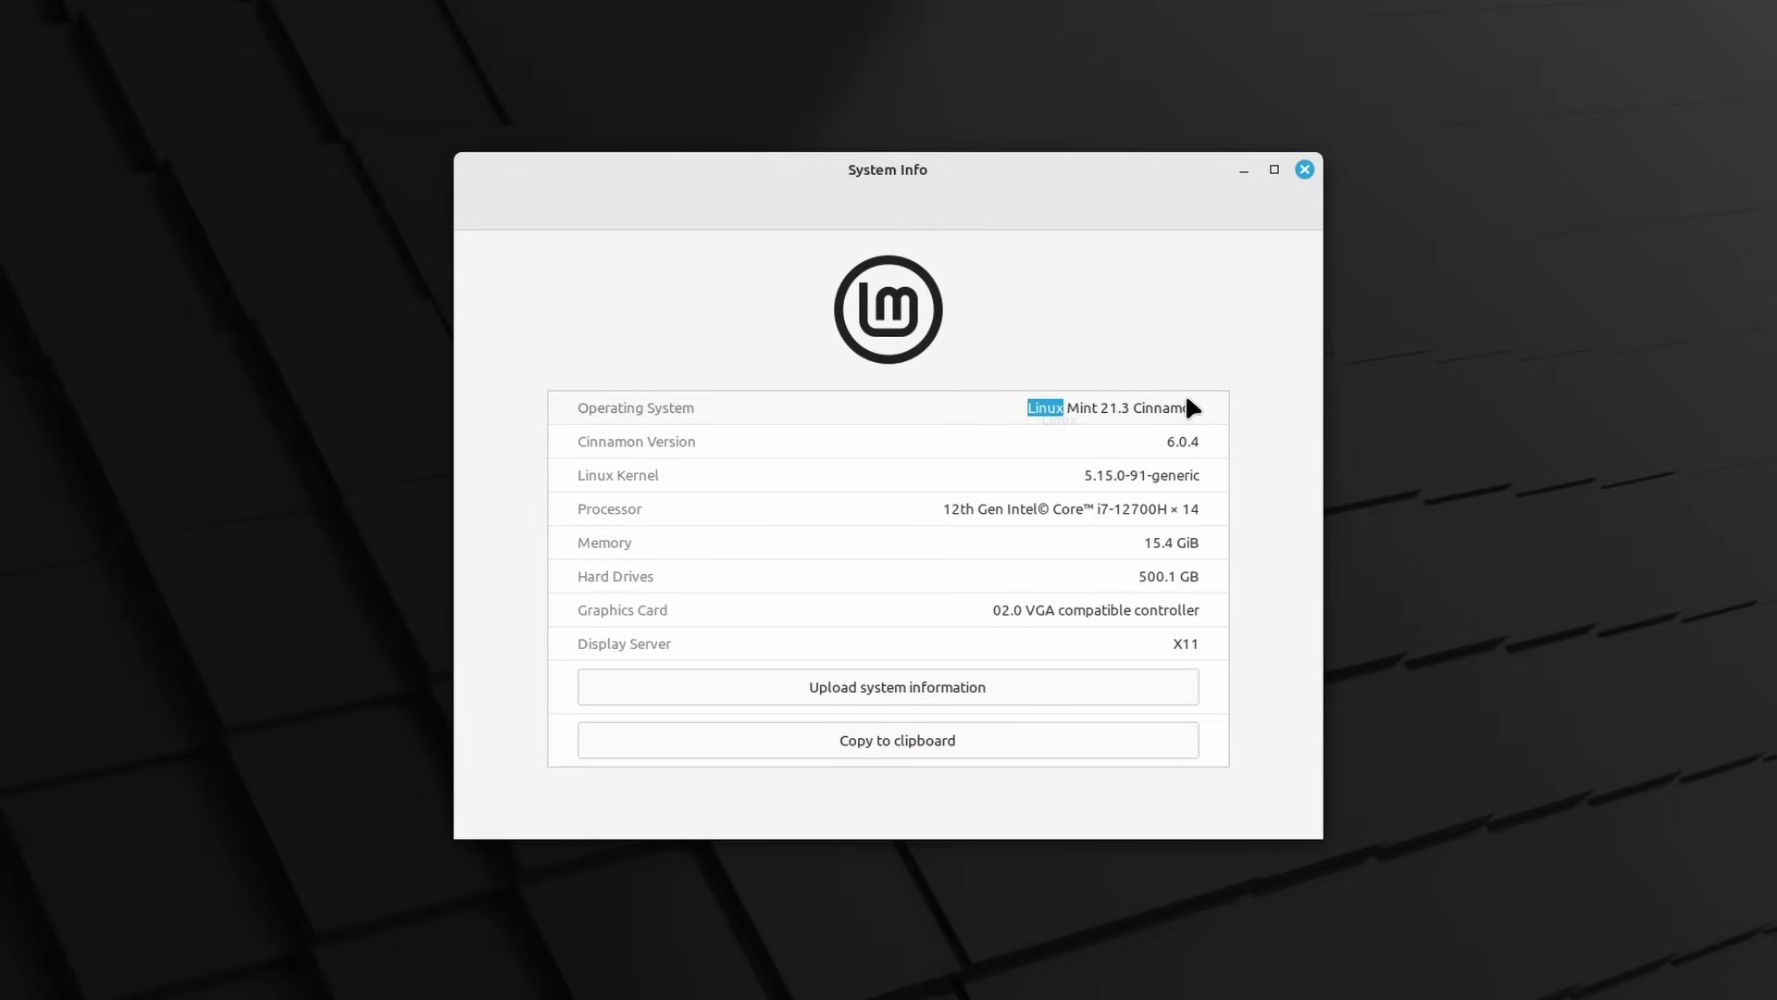
Select the Operating System name text in System Info
{"action": "left_click", "coordinate": [1164, 407]}
{"action": "left_click_drag", "start_coordinate": [1027, 407], "coordinate": [1174, 408]}
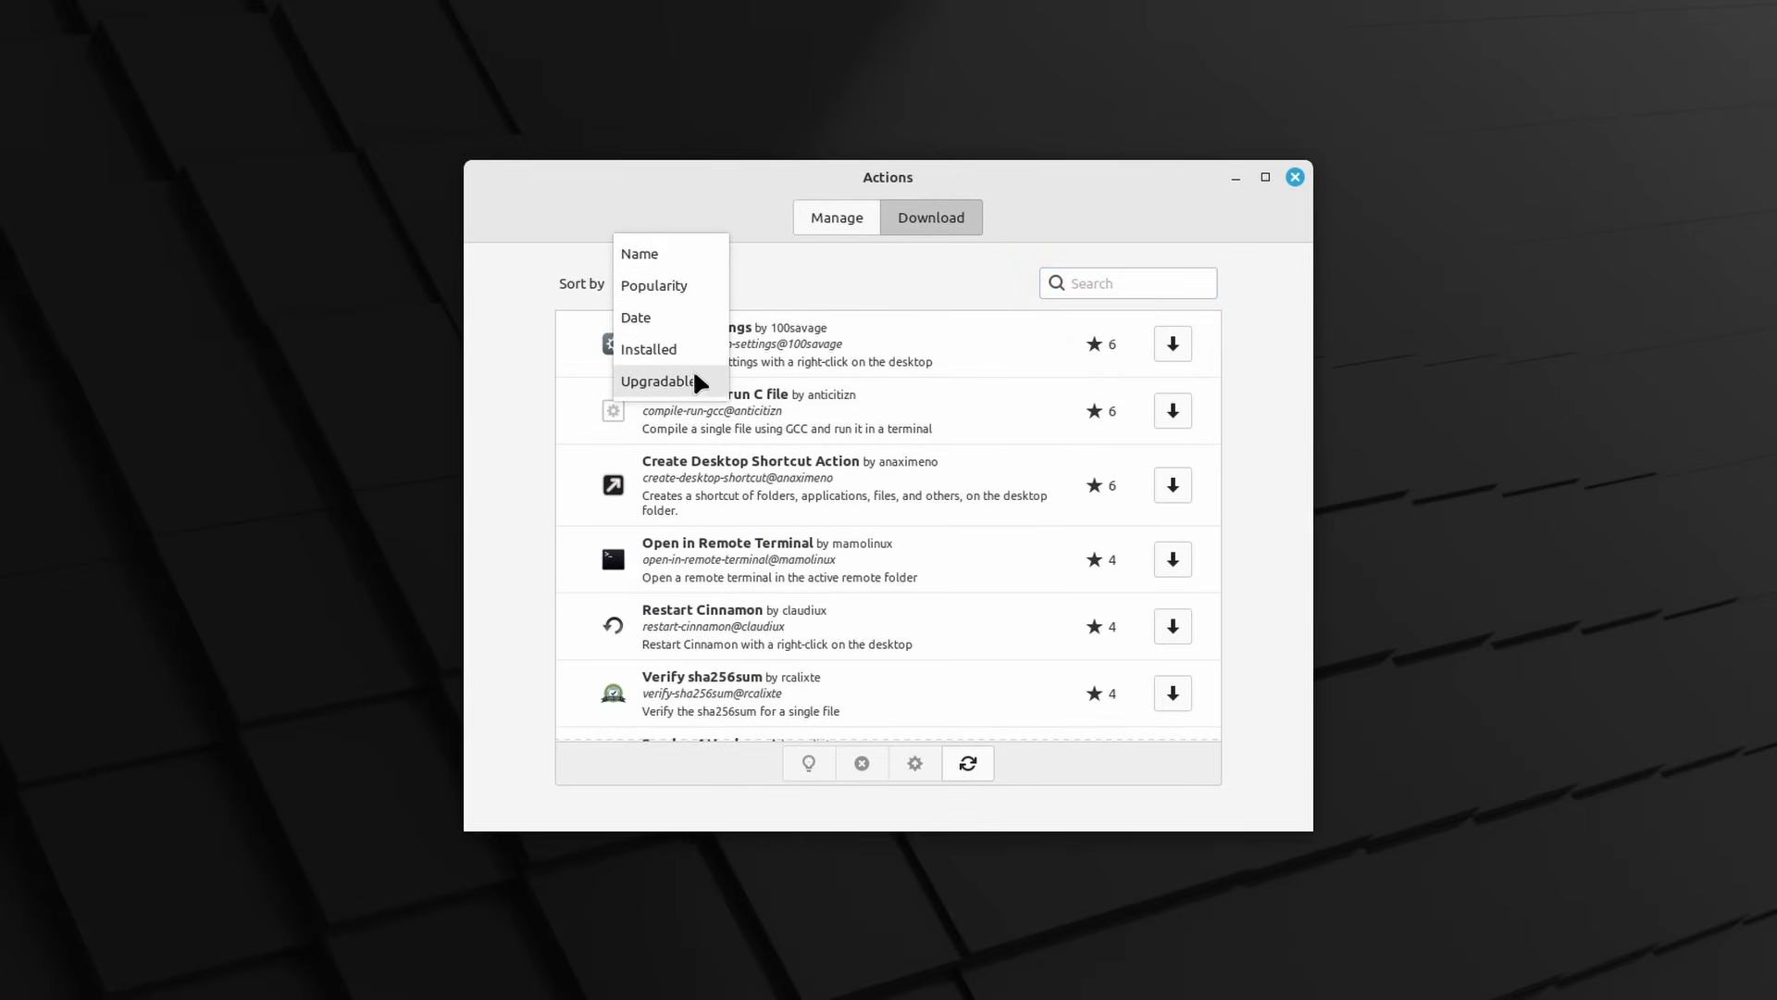
Keep Popularity order and scroll down to actions like GNOME System Monitor and Compress images
{"action": "left_click", "coordinate": [856, 298]}
{"action": "scroll", "coordinate": [964, 537], "scroll_direction": "down", "scroll_amount": 8}
{"action": "scroll", "coordinate": [964, 538], "scroll_direction": "down", "scroll_amount": 5}
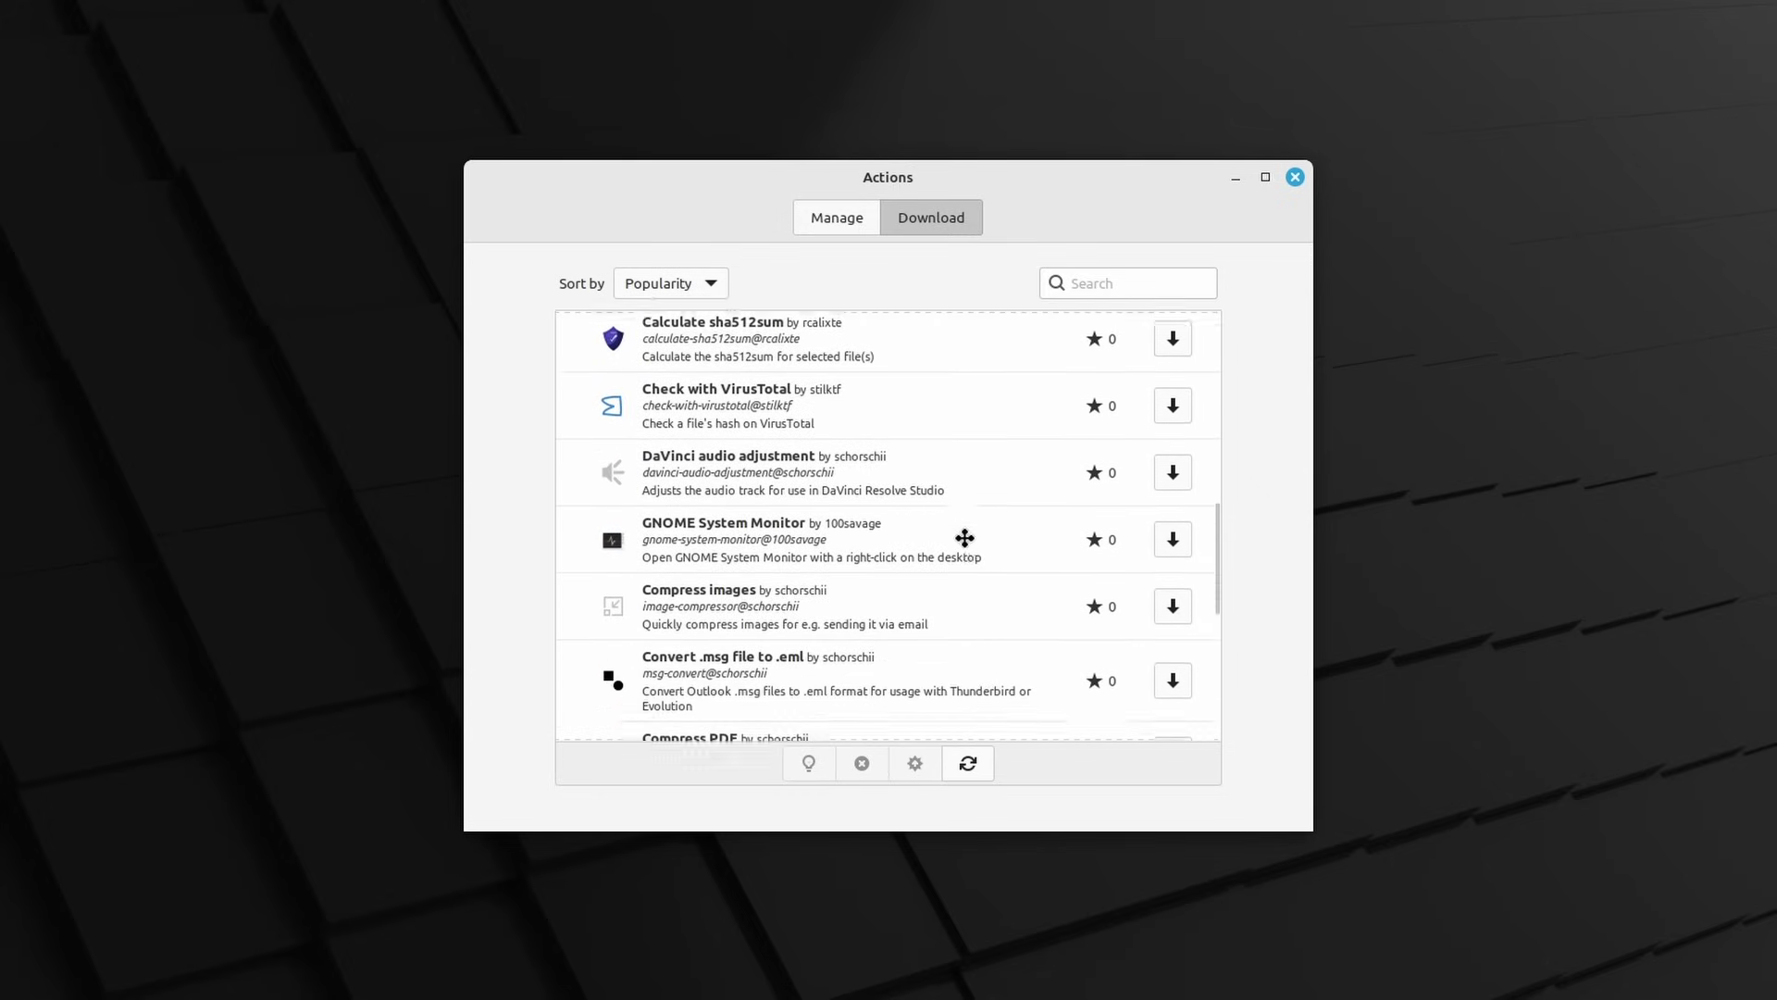